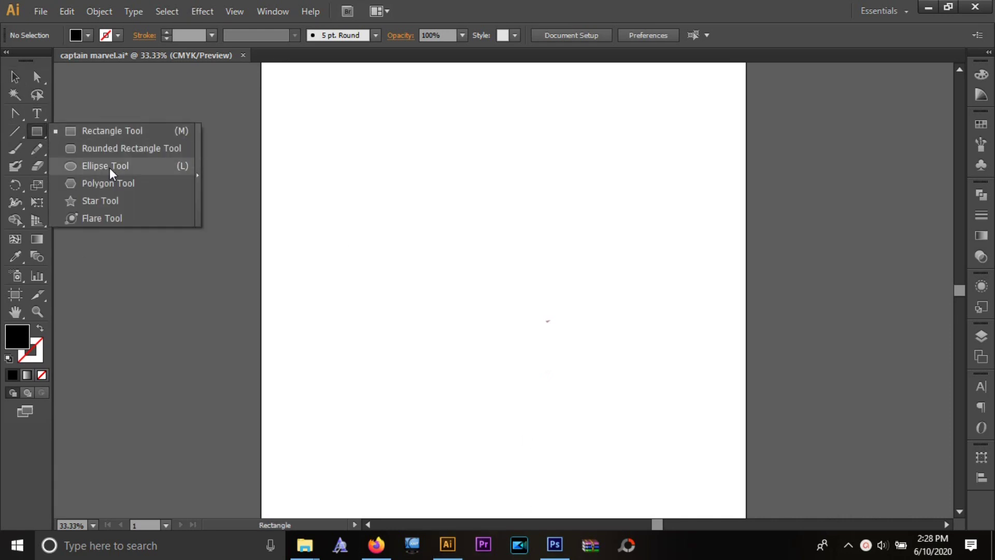
# Draw a three-sided polygon, stretch it into a tall thin triangle and centre it on the page
pyautogui.moveTo(37, 131); pyautogui.dragTo(109, 185)
pyautogui.click(498, 253)
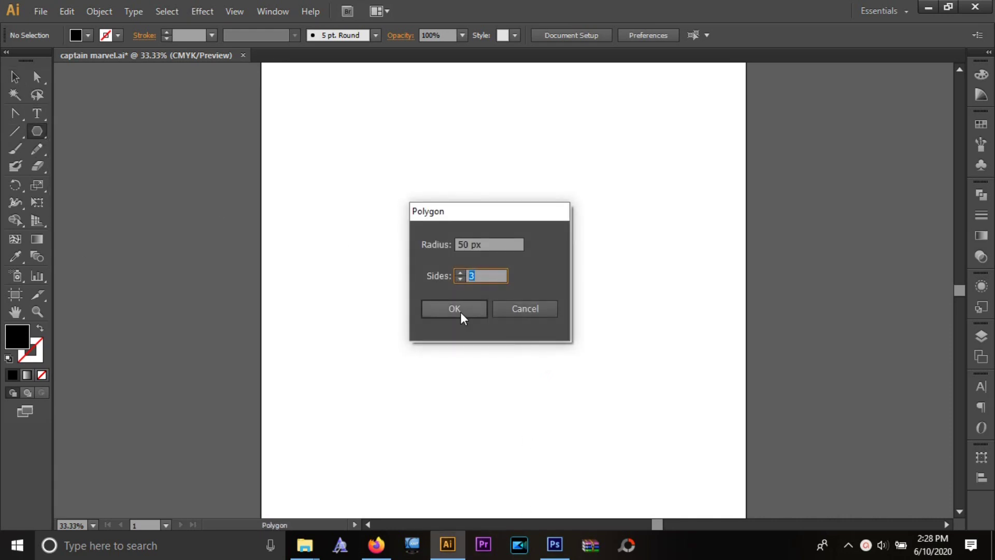
pyautogui.click(459, 313)
pyautogui.press('v')
pyautogui.moveTo(497, 258); pyautogui.dragTo(497, 340)
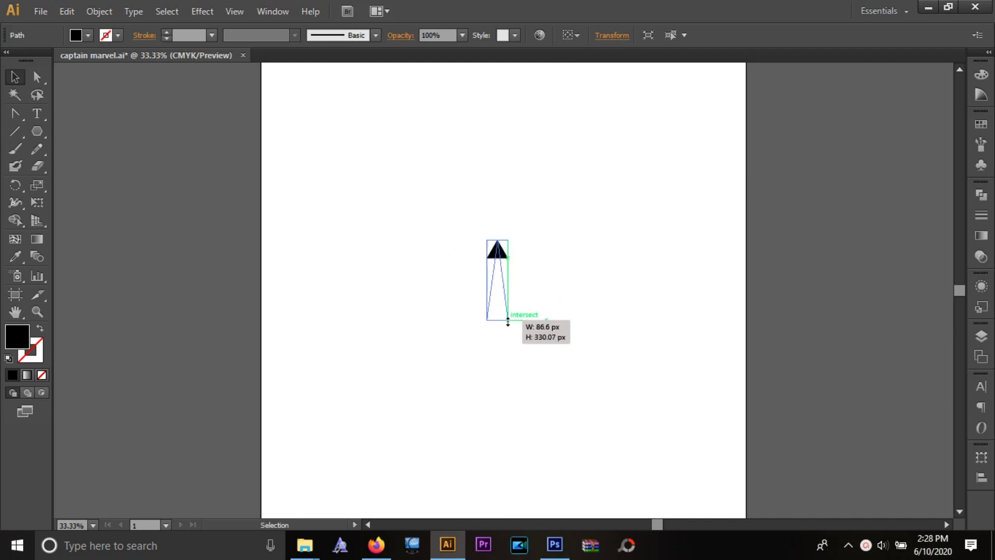
pyautogui.moveTo(509, 289); pyautogui.dragTo(519, 289)
pyautogui.moveTo(505, 327)
pyautogui.mouseDown()
pyautogui.moveTo(516, 228)
pyautogui.moveTo(459, 151)
pyautogui.moveTo(493, 137)
pyautogui.mouseUp()
# Add a flipped triangle copy below to form a diamond and enlarge both together
pyautogui.moveTo(511, 203); pyautogui.dragTo(509, 265)
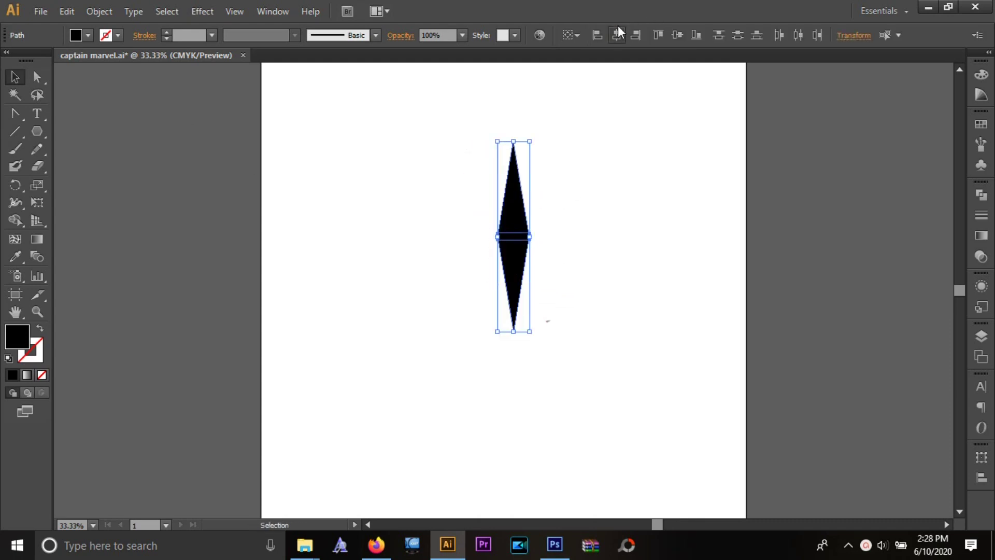
pyautogui.click(514, 260)
pyautogui.click(668, 291)
pyautogui.click(511, 266)
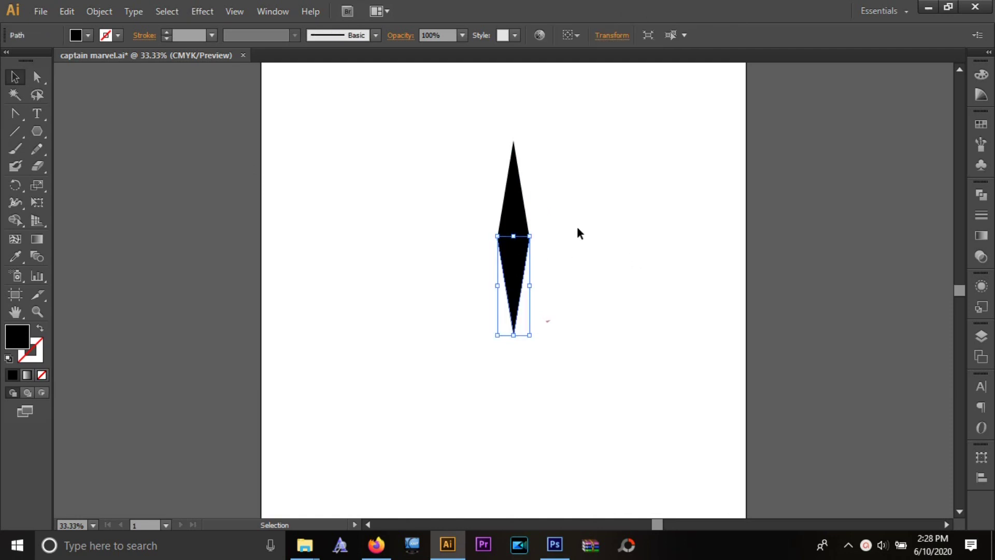
pyautogui.moveTo(579, 233); pyautogui.dragTo(449, 322)
pyautogui.moveTo(531, 141); pyautogui.dragTo(731, 107)
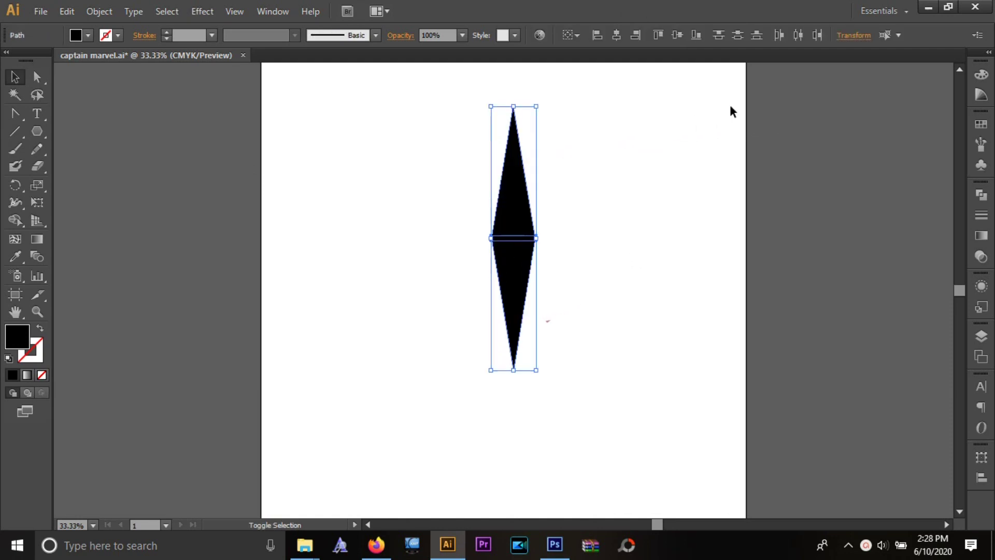
pyautogui.moveTo(535, 370); pyautogui.dragTo(578, 440)
pyautogui.click(580, 341)
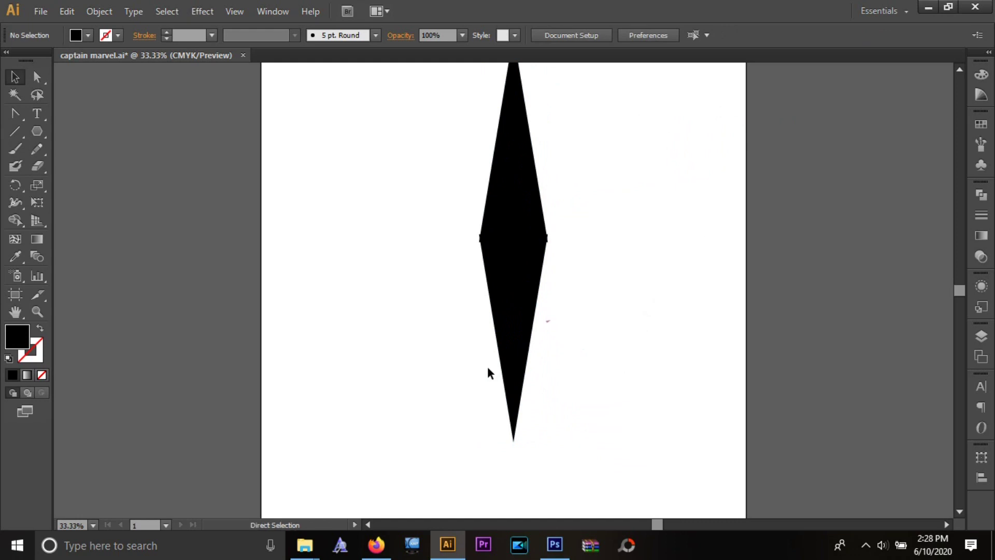
# Nudge the lower triangle down into place, then select both triangles
pyautogui.hotkey('ctrl', '1')
pyautogui.click(488, 369)
pyautogui.press('Down')
pyautogui.press('Down')
pyautogui.press('Down')
pyautogui.press('Down')
pyautogui.press('Down')
pyautogui.press('Down')
pyautogui.press('Down')
pyautogui.press('Down')
pyautogui.press('Down')
pyautogui.press('Down')
pyautogui.press('Down')
pyautogui.press('Down')
pyautogui.hotkey('ctrl', 'shift', 'a')
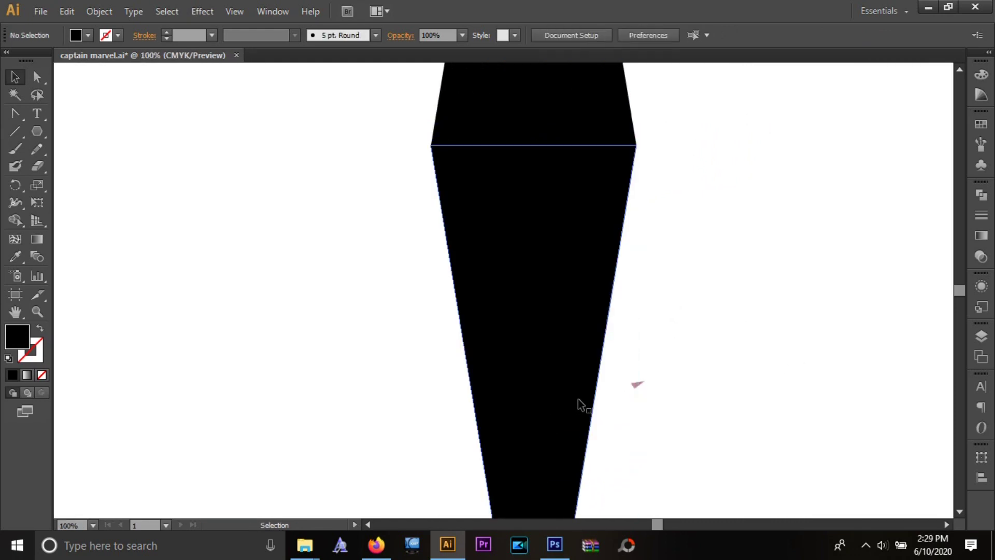
pyautogui.click(637, 384)
pyautogui.press('Delete')
pyautogui.scroll(3, 562, 338)
pyautogui.scroll(2, 818, 266)
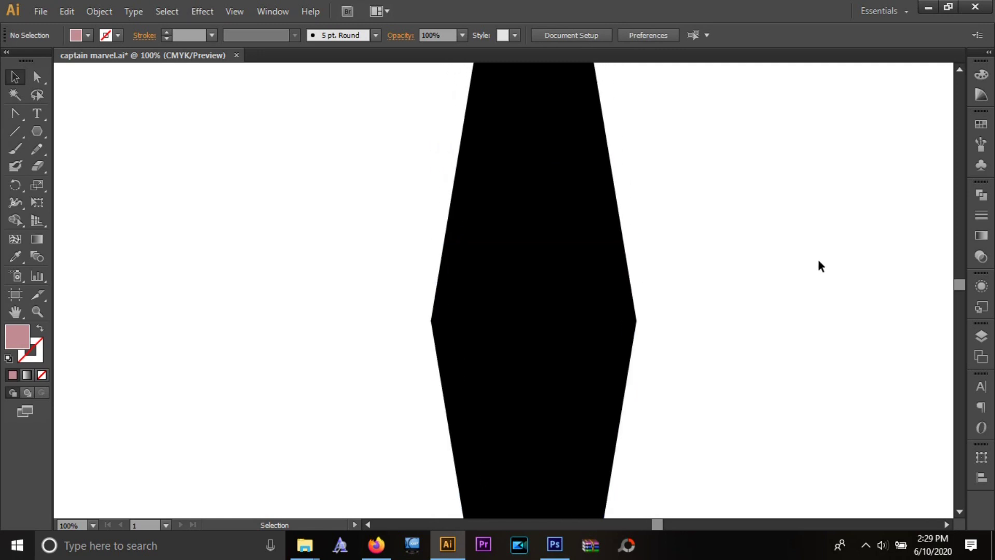
pyautogui.scroll(2, 818, 259)
pyautogui.moveTo(817, 256); pyautogui.dragTo(485, 419)
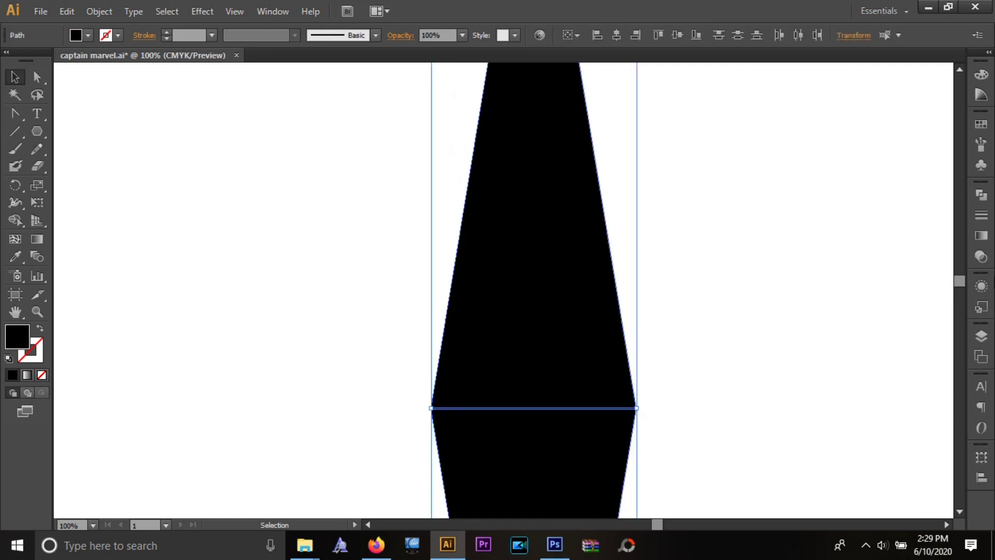
# Unite the two triangles in Pathfinder into one diamond and scale it down
pyautogui.click(981, 194)
pyautogui.click(811, 217)
pyautogui.click(777, 229)
pyautogui.click(534, 359)
pyautogui.hotkey('ctrl', '-')
pyautogui.hotkey('ctrl', '-')
pyautogui.hotkey('ctrl', '-')
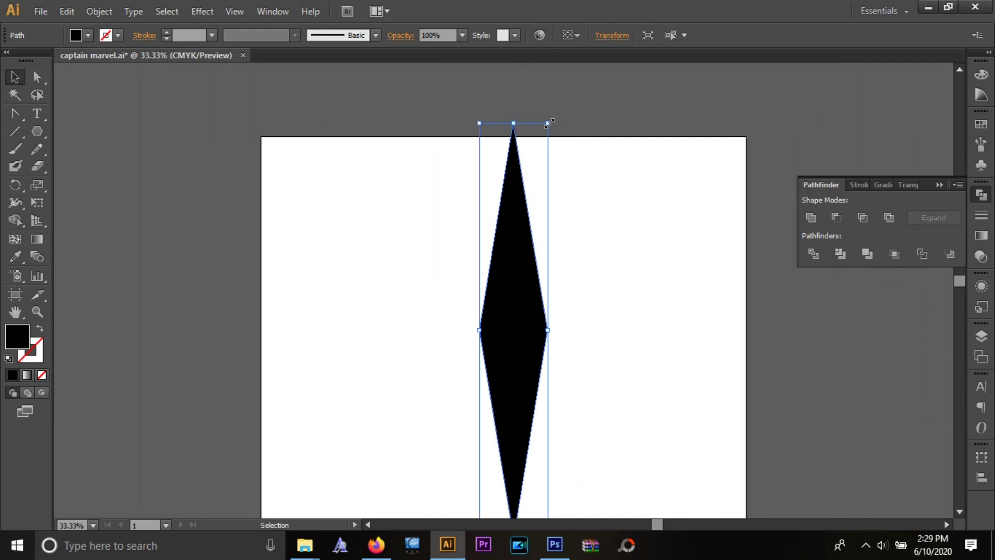
pyautogui.moveTo(547, 123); pyautogui.dragTo(533, 211)
pyautogui.scroll(-4, 620, 299)
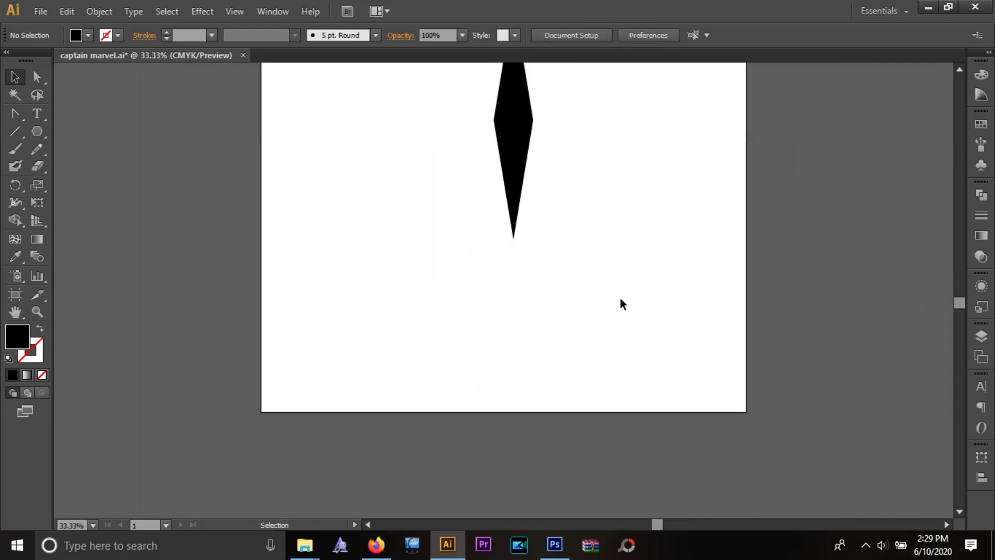
pyautogui.scroll(3, 508, 282)
pyautogui.click(508, 283)
# Rotate a copy of the diamond 90° and group both into a four-point star
pyautogui.moveTo(539, 409)
pyautogui.mouseDown()
pyautogui.moveTo(572, 360)
pyautogui.moveTo(604, 267)
pyautogui.mouseUp()
pyautogui.hotkey('ctrl', 'a')
pyautogui.hotkey('ctrl', 'g')
pyautogui.click(641, 345)
pyautogui.click(552, 286)
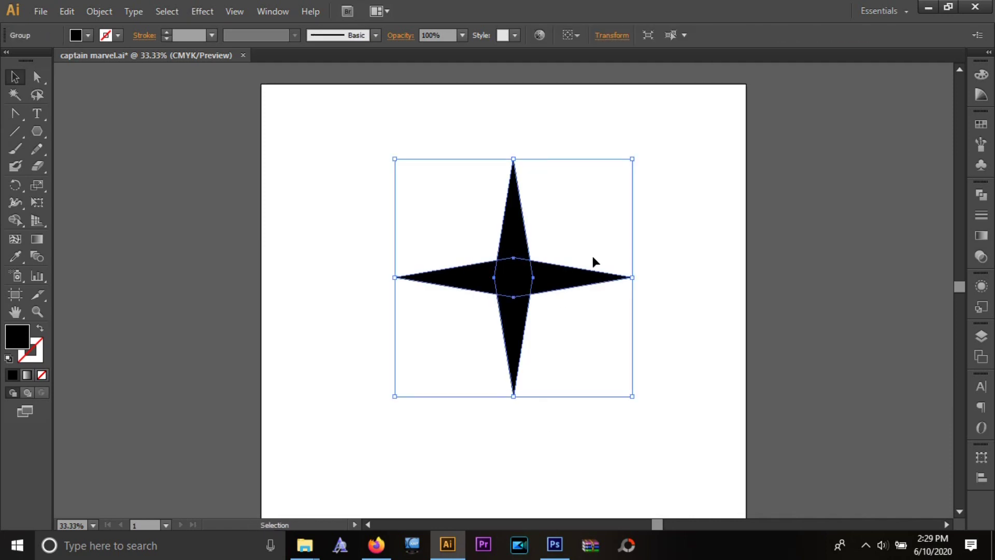
pyautogui.press('space')
# Add a shrunken 45° rotated copy and unite both stars into one eight-point shape
pyautogui.moveTo(586, 125); pyautogui.dragTo(564, 125)
pyautogui.moveTo(600, 190); pyautogui.dragTo(565, 226)
pyautogui.click(624, 237)
pyautogui.moveTo(624, 237); pyautogui.dragTo(404, 404)
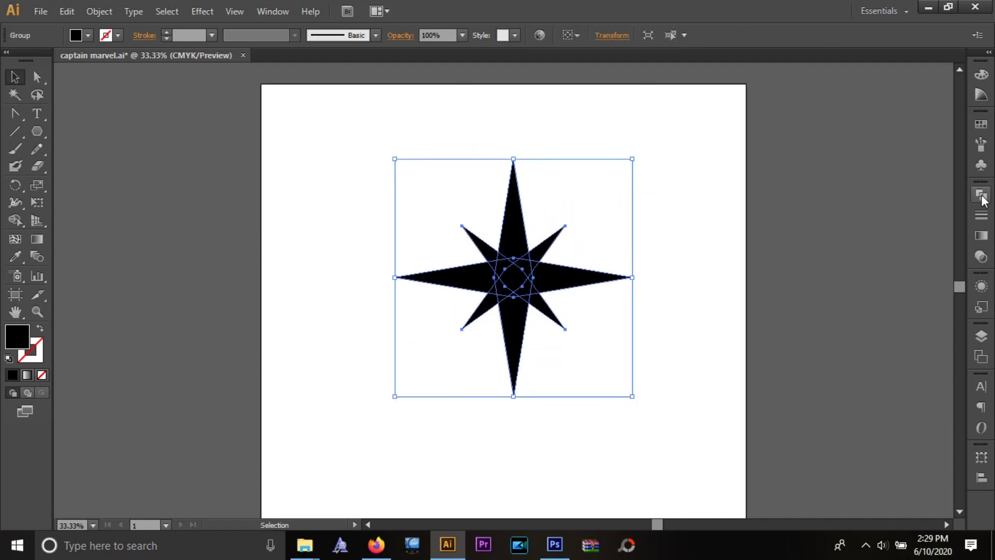
pyautogui.hotkey('ctrl', '1')
pyautogui.click(982, 195)
pyautogui.click(816, 223)
pyautogui.hotkey('ctrl', '0')
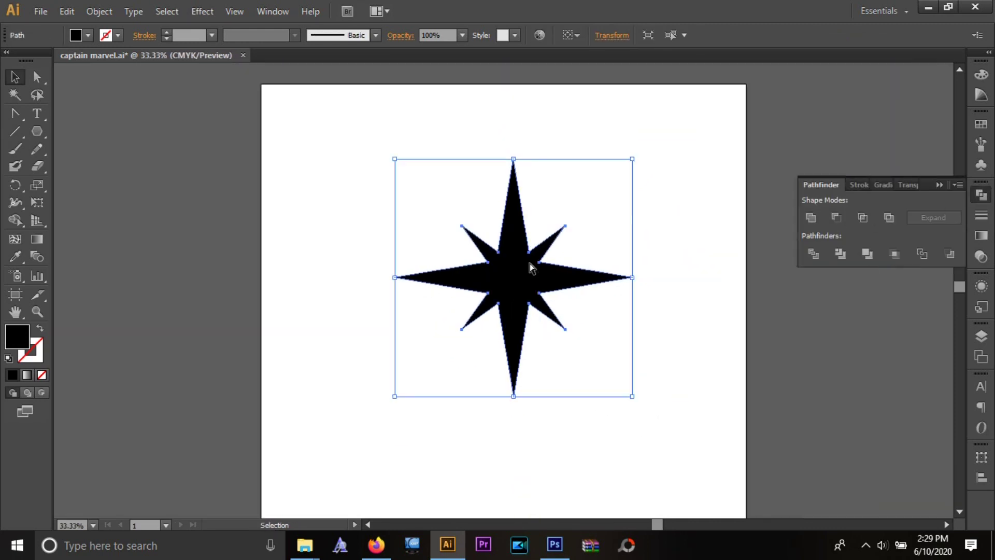
pyautogui.click(939, 185)
# Place a small copy of the star beside the page and enlarge the original slightly
pyautogui.moveTo(549, 269)
pyautogui.mouseDown()
pyautogui.moveTo(516, 324)
pyautogui.moveTo(868, 357)
pyautogui.moveTo(920, 387)
pyautogui.mouseUp()
pyautogui.click(855, 329)
pyautogui.click(516, 326)
pyautogui.moveTo(786, 259); pyautogui.dragTo(867, 341)
pyautogui.click(558, 337)
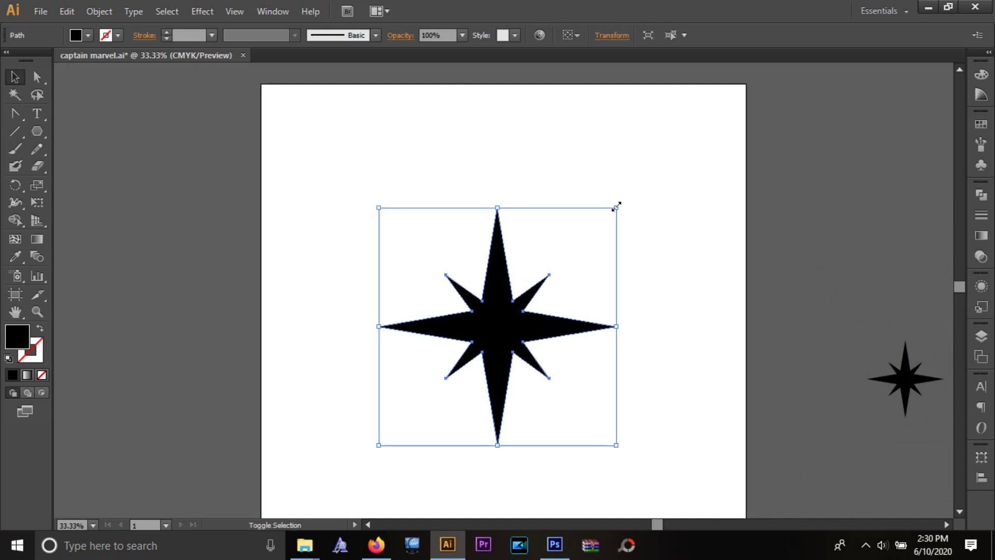
pyautogui.moveTo(616, 207); pyautogui.dragTo(668, 206)
pyautogui.click(782, 288)
pyautogui.hotkey('ctrl', '+')
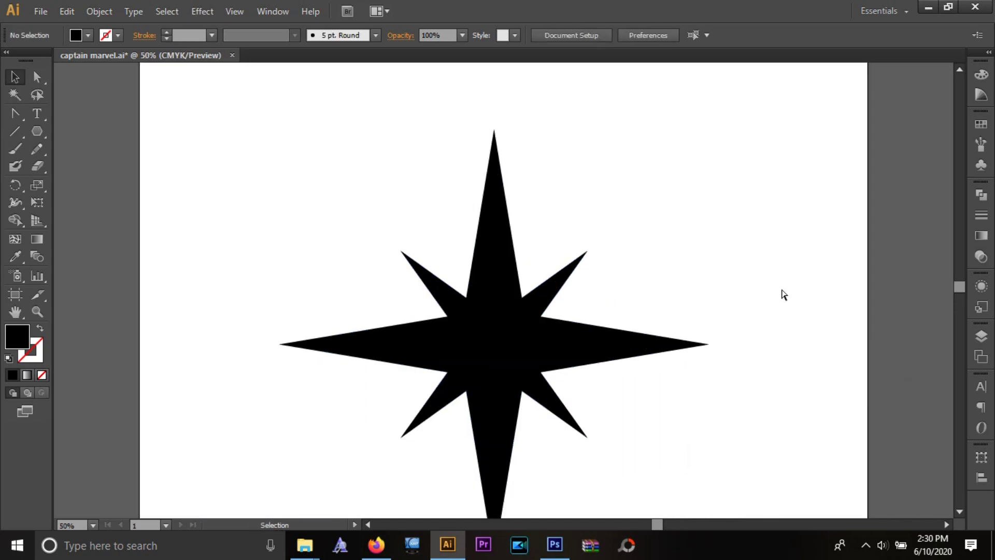
# Draw a wide black rectangle and slant its bottom-right corner with Convert Anchor Point
pyautogui.scroll(-2, 767, 285)
pyautogui.scroll(1, 456, 295)
pyautogui.moveTo(37, 131); pyautogui.dragTo(105, 138)
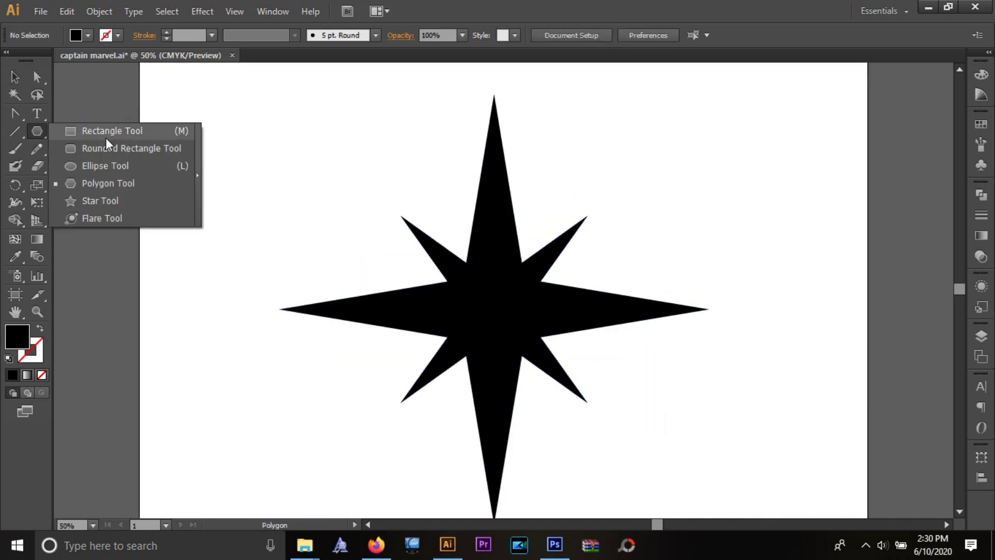
pyautogui.moveTo(556, 146); pyautogui.dragTo(800, 194)
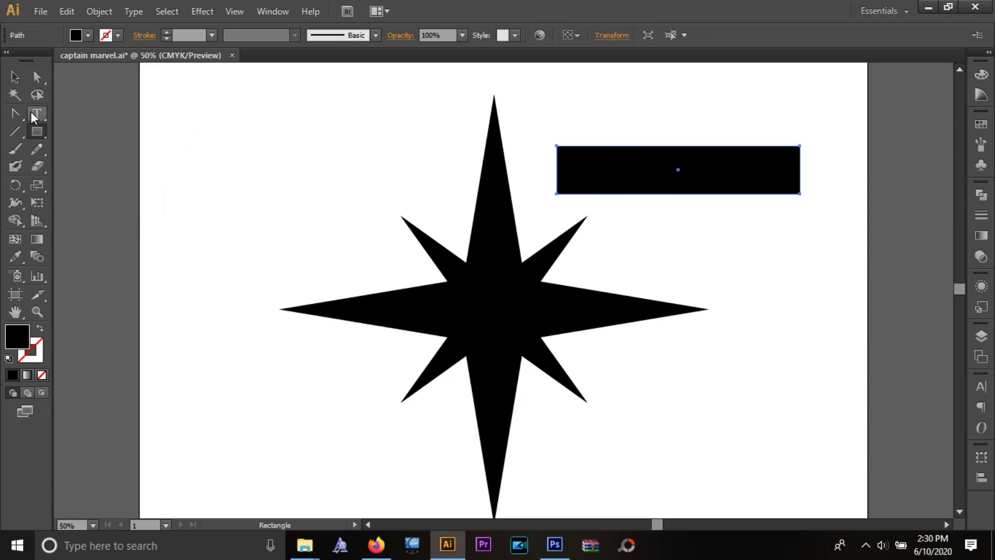
pyautogui.click(15, 113)
pyautogui.click(800, 194)
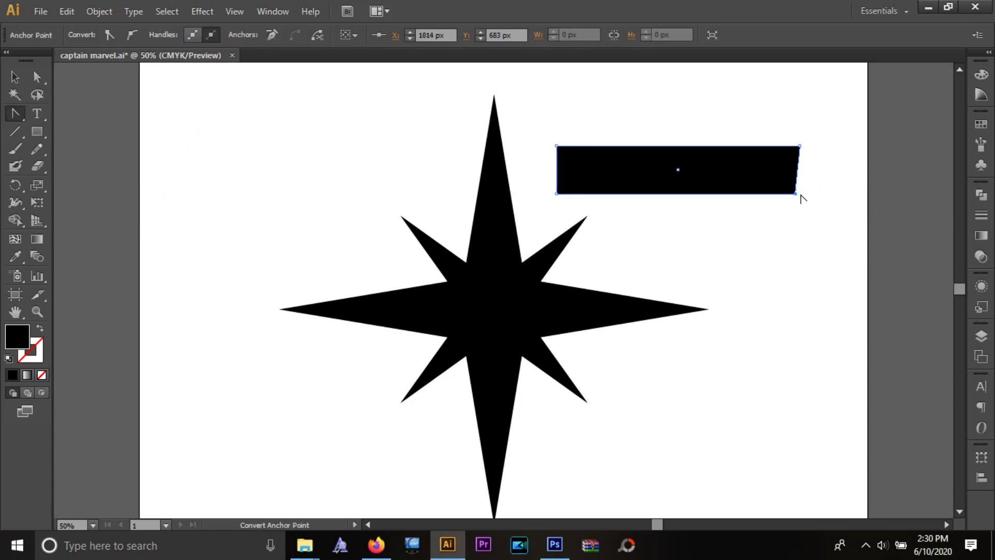
pyautogui.press('v')
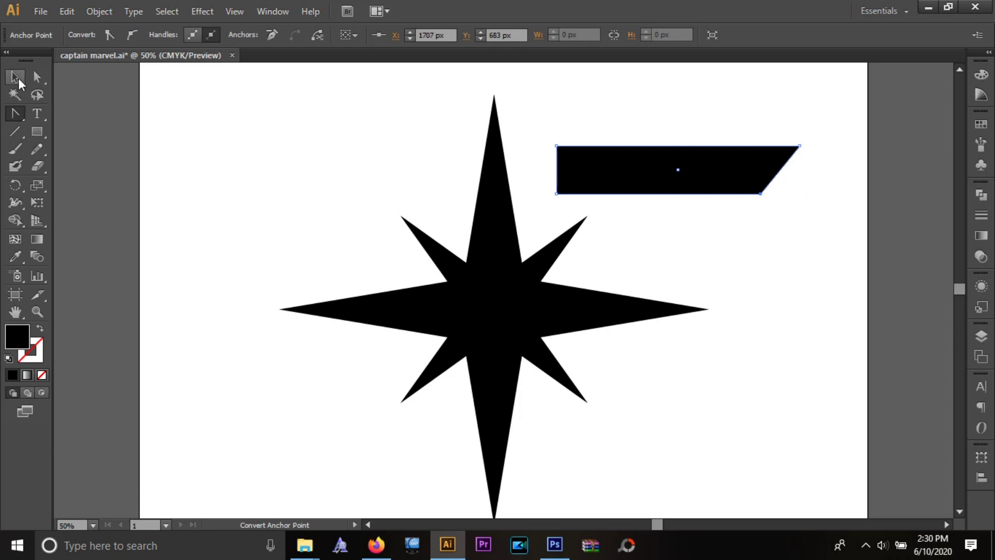
# Rotate and position the slanted bar along the star's upper-right arm
pyautogui.moveTo(807, 202); pyautogui.dragTo(810, 144)
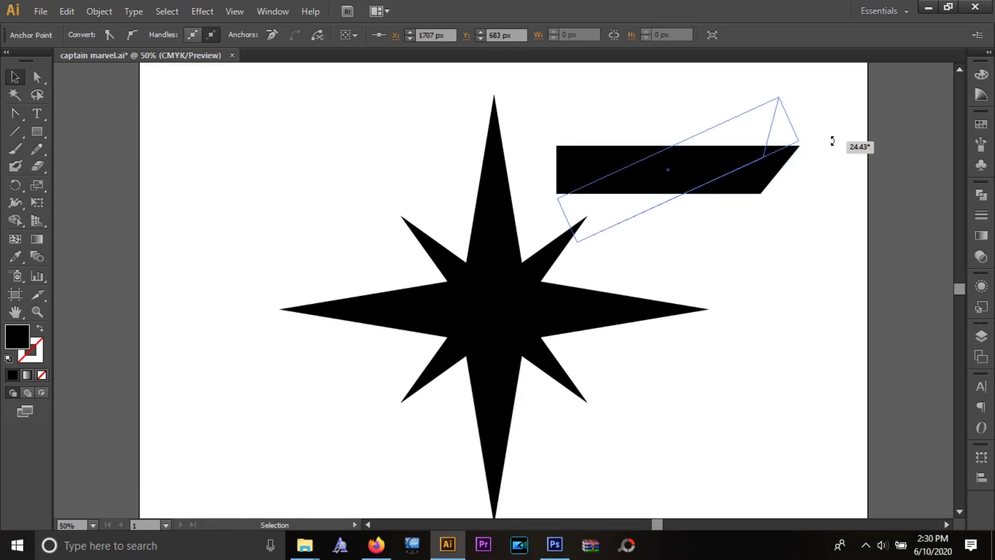
pyautogui.moveTo(710, 176); pyautogui.dragTo(645, 261)
pyautogui.moveTo(751, 226); pyautogui.dragTo(744, 195)
pyautogui.moveTo(684, 228); pyautogui.dragTo(660, 211)
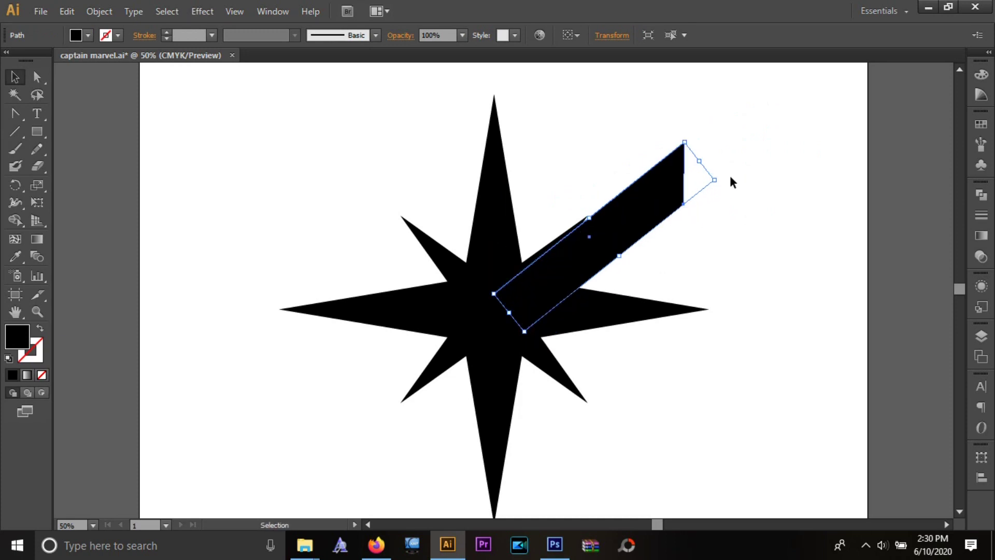
pyautogui.moveTo(714, 181); pyautogui.dragTo(723, 180)
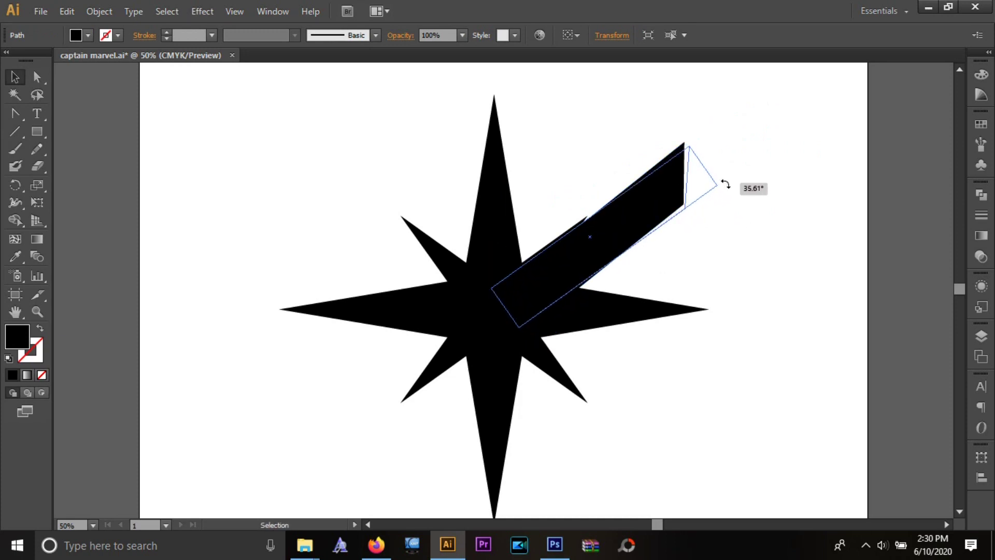
pyautogui.moveTo(649, 215); pyautogui.dragTo(702, 197)
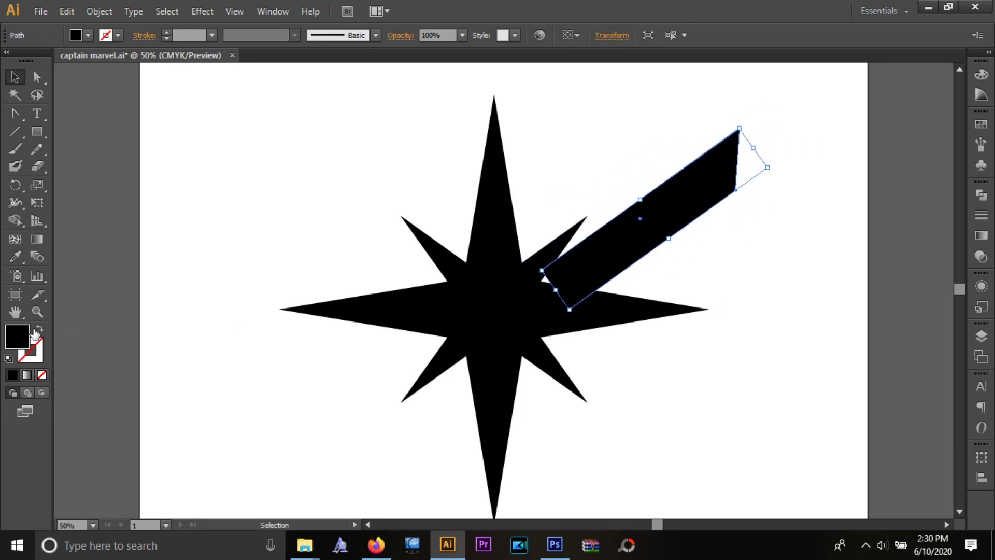
pyautogui.doubleClick(17, 336)
# Fill the bar with a light pinkish-grey colour and move it up-left along the arm
pyautogui.write('7f1936')
pyautogui.click(197, 176)
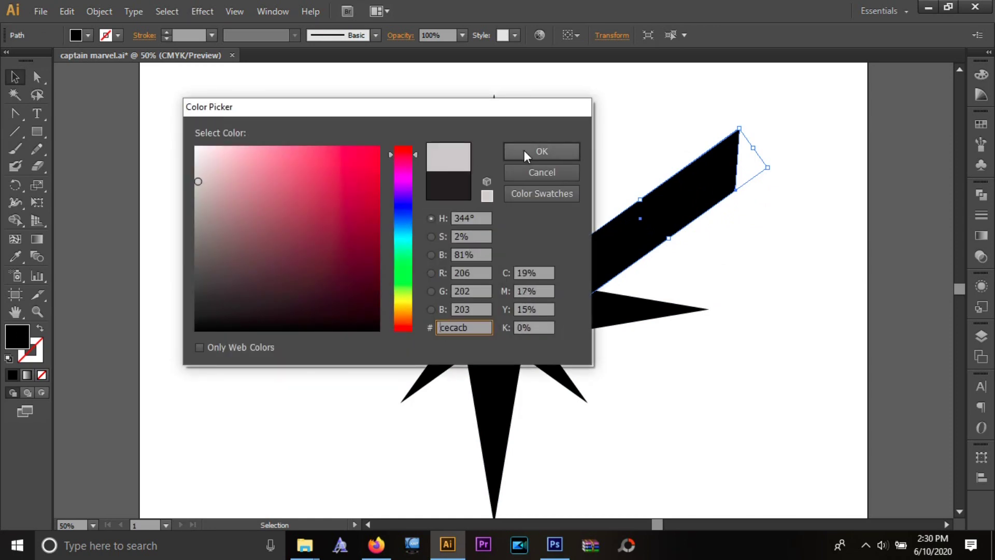
pyautogui.click(542, 151)
pyautogui.moveTo(617, 242); pyautogui.dragTo(582, 219)
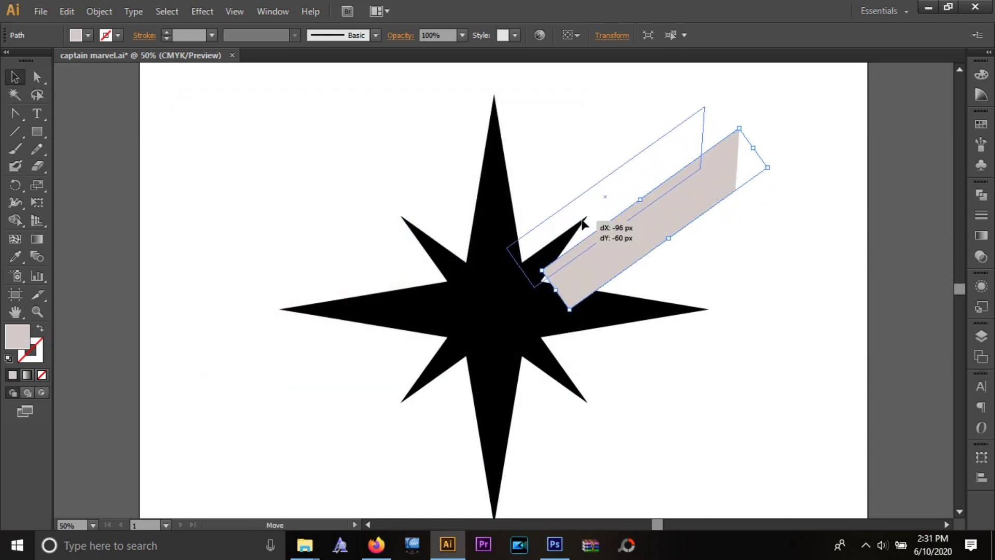
# Send the bar behind the star, then enlarge and reposition it into a long shadow
pyautogui.rightClick(582, 219)
pyautogui.click(747, 473)
pyautogui.click(428, 216)
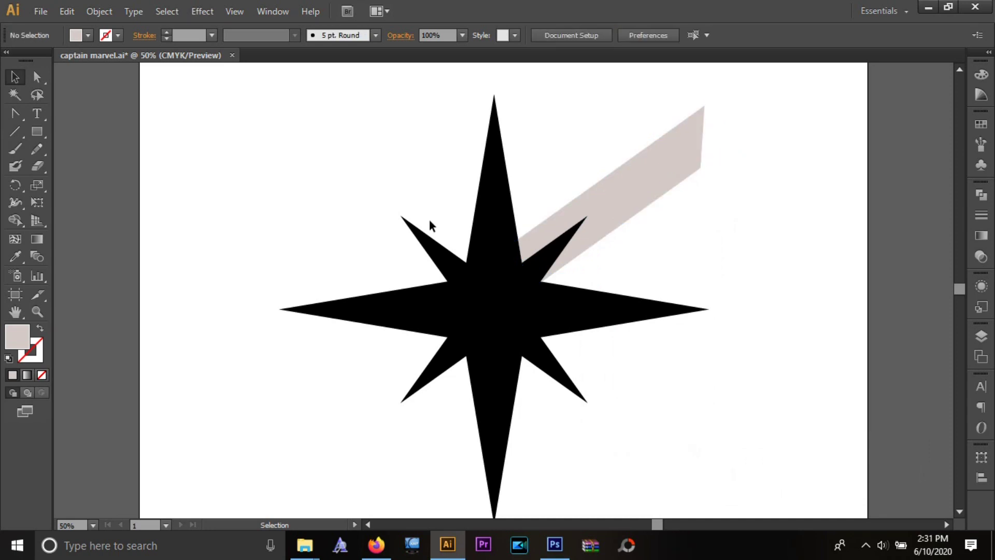
pyautogui.click(624, 193)
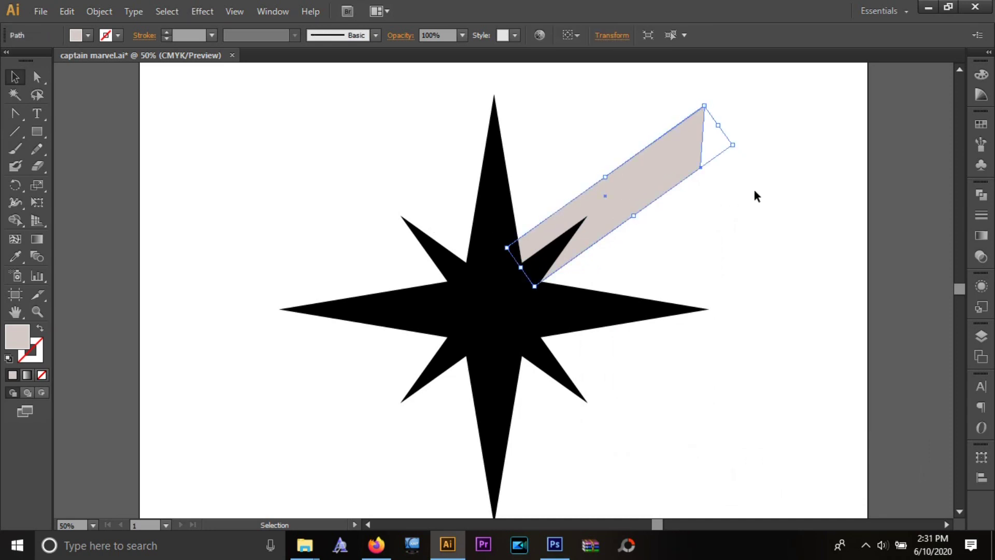
pyautogui.moveTo(733, 145); pyautogui.dragTo(764, 125)
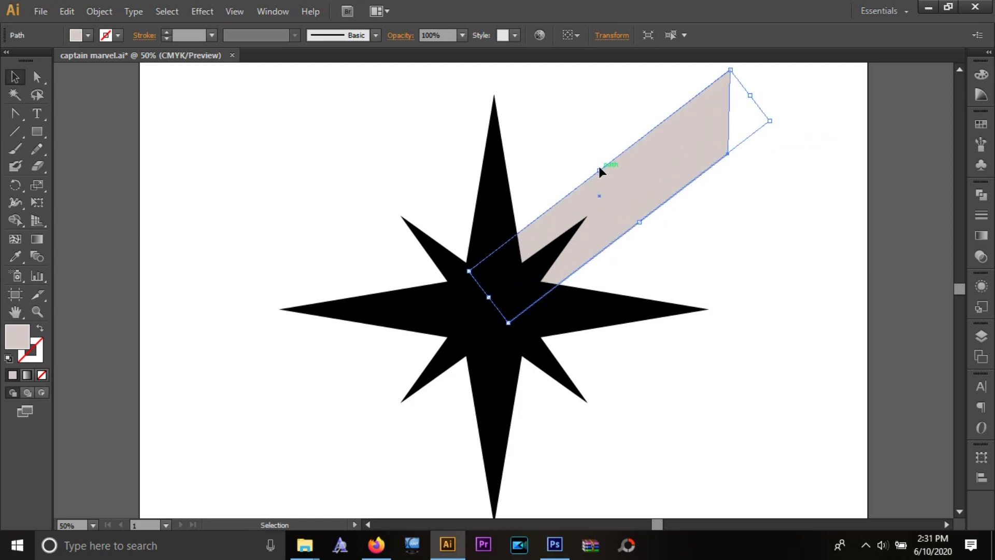
pyautogui.moveTo(598, 166); pyautogui.dragTo(644, 178)
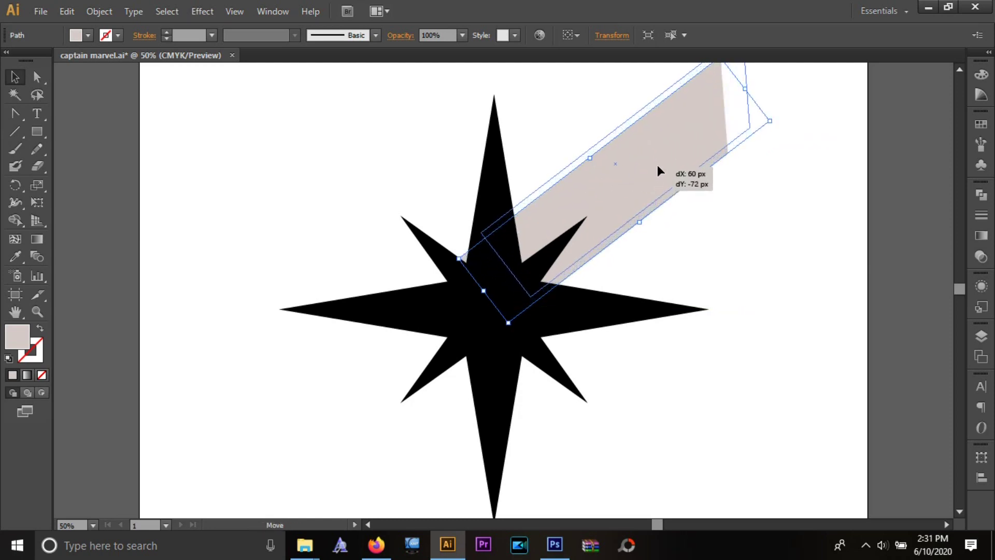
pyautogui.moveTo(647, 185); pyautogui.dragTo(669, 156)
pyautogui.hotkey('ctrl', '-')
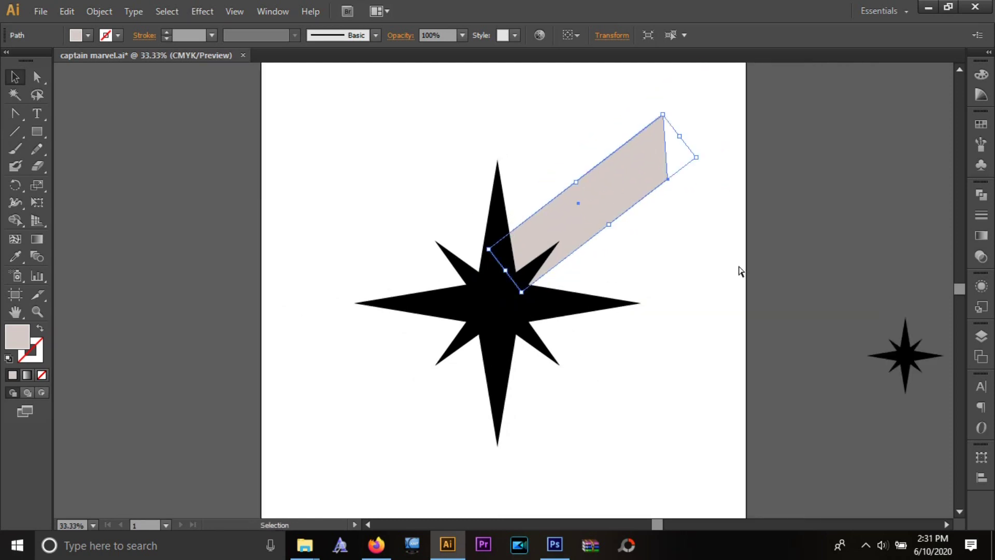
# Shorten the beige stripe by pulling its top-right end inward
pyautogui.moveTo(577, 182); pyautogui.dragTo(582, 190)
pyautogui.moveTo(684, 141); pyautogui.dragTo(668, 153)
pyautogui.click(669, 256)
pyautogui.click(598, 204)
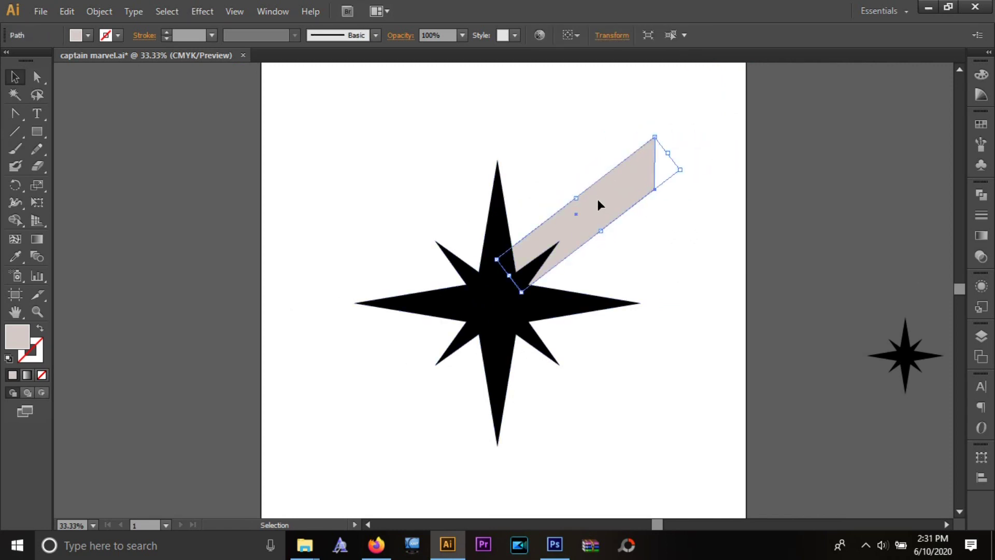
pyautogui.click(652, 195)
pyautogui.click(605, 198)
pyautogui.moveTo(667, 156); pyautogui.dragTo(658, 163)
pyautogui.click(468, 228)
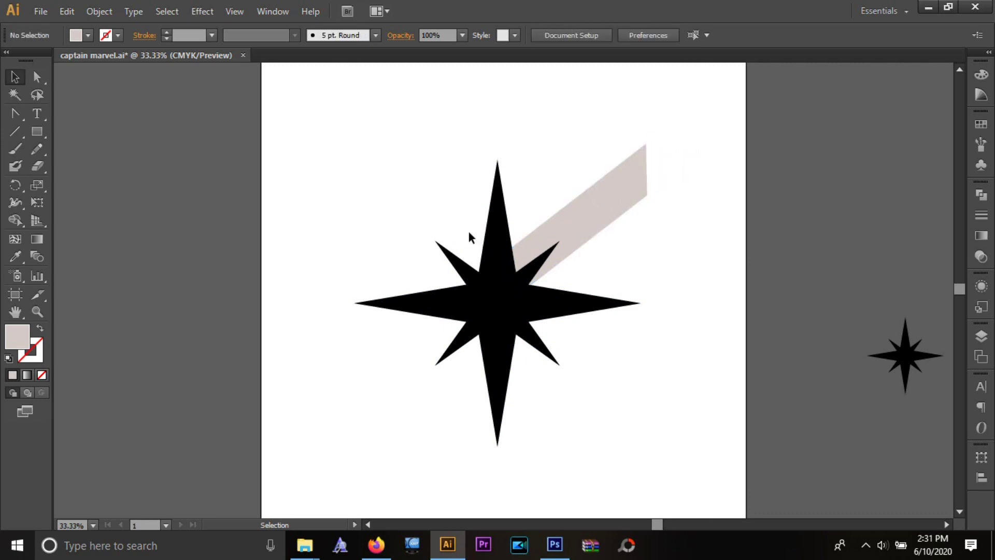
pyautogui.click(590, 225)
# Paste a duplicate stripe just below the original and shrink it from its bottom-left corner
pyautogui.hotkey('ctrl', 'c')
pyautogui.hotkey('ctrl', 'f')
pyautogui.hotkey('shift', 'Down')
pyautogui.hotkey('shift', 'Down')
pyautogui.hotkey('shift', 'Down')
pyautogui.hotkey('shift', 'Down')
pyautogui.hotkey('shift', 'Down')
pyautogui.hotkey('shift', 'Down')
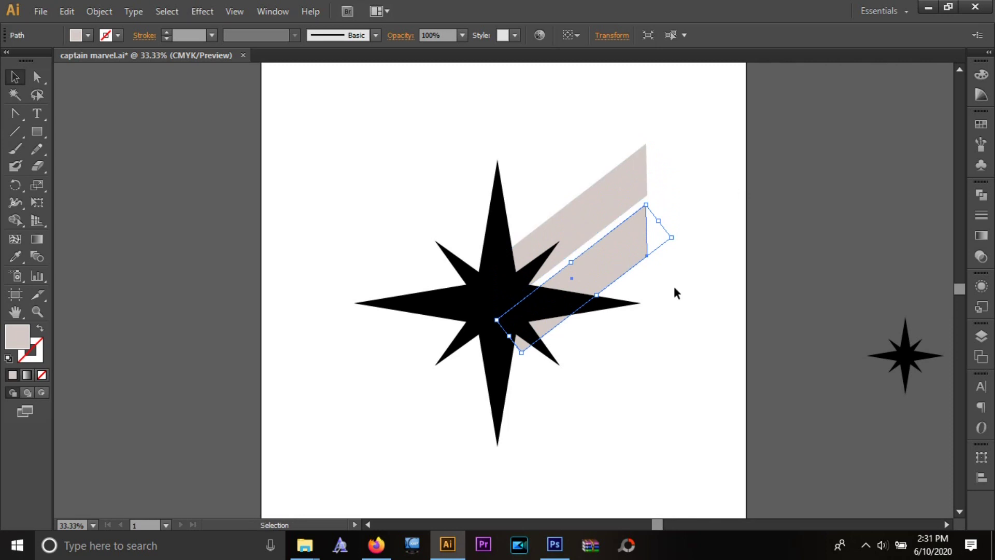
pyautogui.click(669, 301)
pyautogui.click(524, 343)
pyautogui.moveTo(522, 352)
pyautogui.mouseDown()
pyautogui.moveTo(519, 331)
pyautogui.moveTo(533, 319)
pyautogui.mouseUp()
pyautogui.hotkey('shift', 'c')
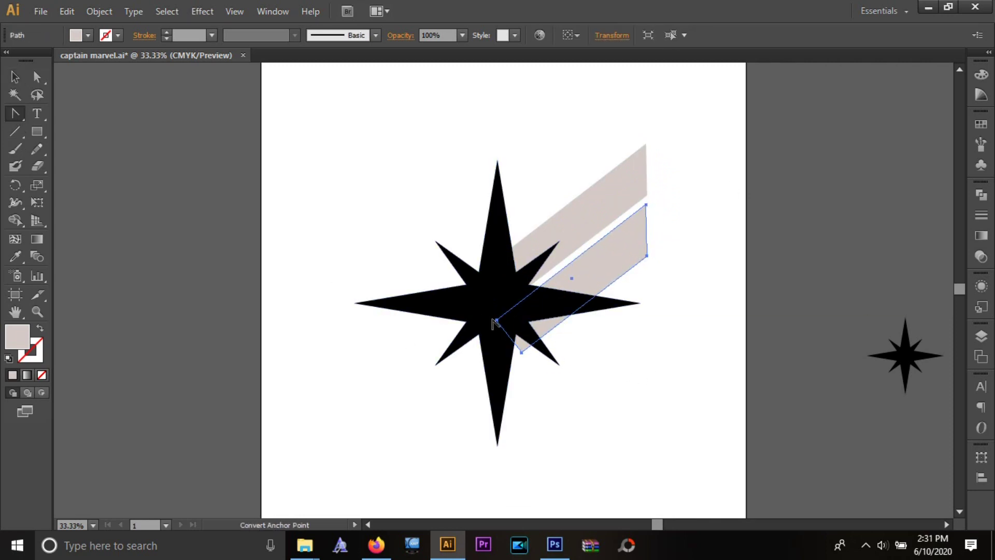
# Nudge the lower stripe's bottom-left anchor up and right so it tapers toward the star's centre
pyautogui.click(496, 321)
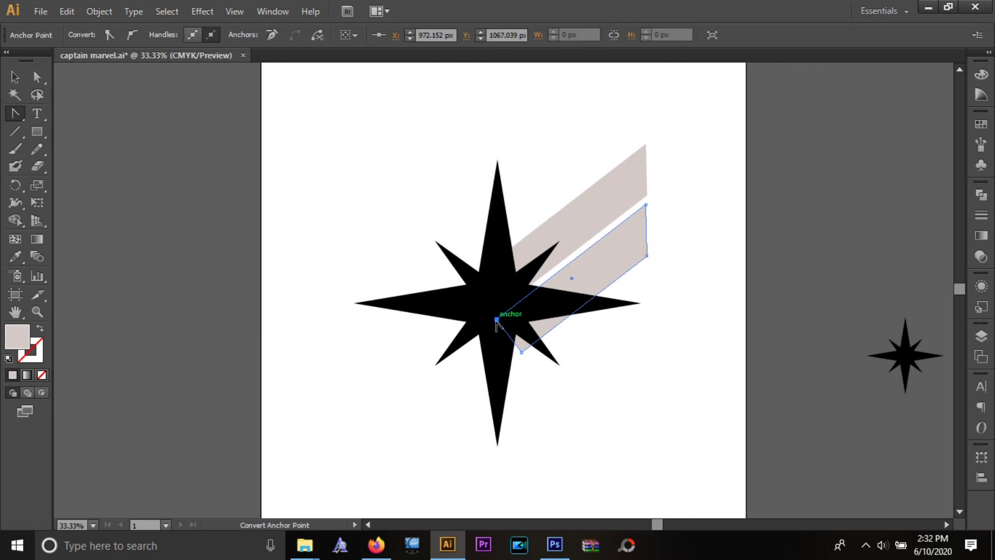
pyautogui.hotkey('shift', 'Up')
pyautogui.hotkey('shift', 'Right')
pyautogui.hotkey('shift', 'Right')
pyautogui.hotkey('shift', 'Right')
pyautogui.hotkey('shift', 'Up')
pyautogui.hotkey('shift', 'Up')
pyautogui.hotkey('shift', 'Up')
pyautogui.hotkey('shift', 'Up')
pyautogui.hotkey('shift', 'Up')
pyautogui.hotkey('shift', 'Right')
pyautogui.hotkey('shift', 'Right')
pyautogui.hotkey('shift', 'Right')
pyautogui.hotkey('shift', 'Right')
pyautogui.hotkey('shift', 'Right')
pyautogui.hotkey('shift', 'Right')
pyautogui.hotkey('shift', 'Up')
pyautogui.hotkey('shift', 'Up')
pyautogui.hotkey('shift', 'Up')
pyautogui.hotkey('shift', 'Up')
pyautogui.hotkey('shift', 'Up')
pyautogui.hotkey('shift', 'Up')
pyautogui.hotkey('shift', 'Right')
pyautogui.hotkey('shift', 'Right')
pyautogui.hotkey('shift', 'Right')
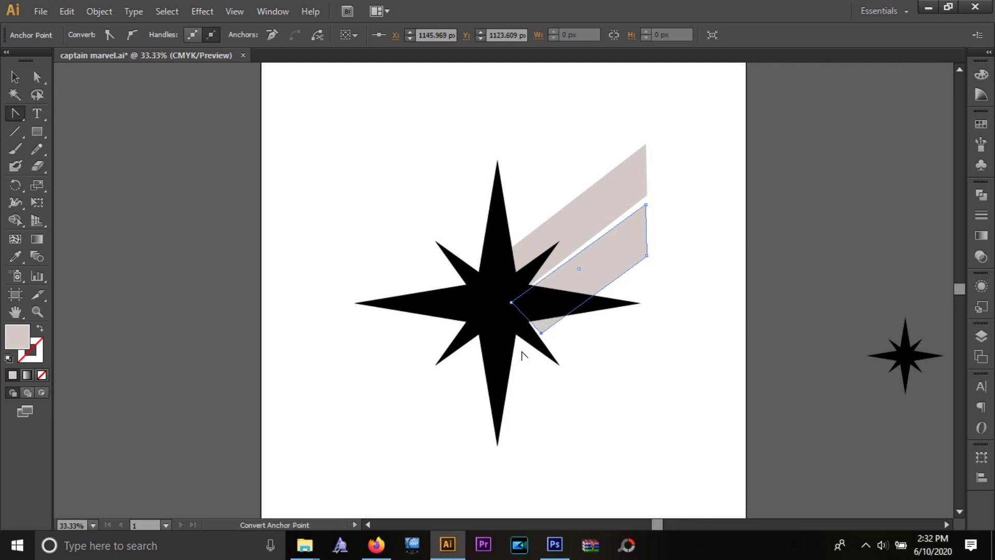
pyautogui.hotkey('shift', 'Right')
pyautogui.hotkey('shift', 'Right')
pyautogui.hotkey('shift', 'Right')
pyautogui.hotkey('shift', 'Up')
pyautogui.hotkey('shift', 'Up')
pyautogui.hotkey('shift', 'Up')
pyautogui.hotkey('shift', 'Up')
pyautogui.hotkey('shift', 'Up')
pyautogui.hotkey('shift', 'Up')
pyautogui.hotkey('shift', 'Right')
pyautogui.hotkey('shift', 'Right')
pyautogui.hotkey('shift', 'Right')
pyautogui.hotkey('shift', 'Right')
pyautogui.hotkey('shift', 'Right')
pyautogui.hotkey('shift', 'Right')
pyautogui.hotkey('shift', 'Right')
pyautogui.hotkey('shift', 'Up')
pyautogui.hotkey('shift', 'Up')
pyautogui.hotkey('shift', 'Up')
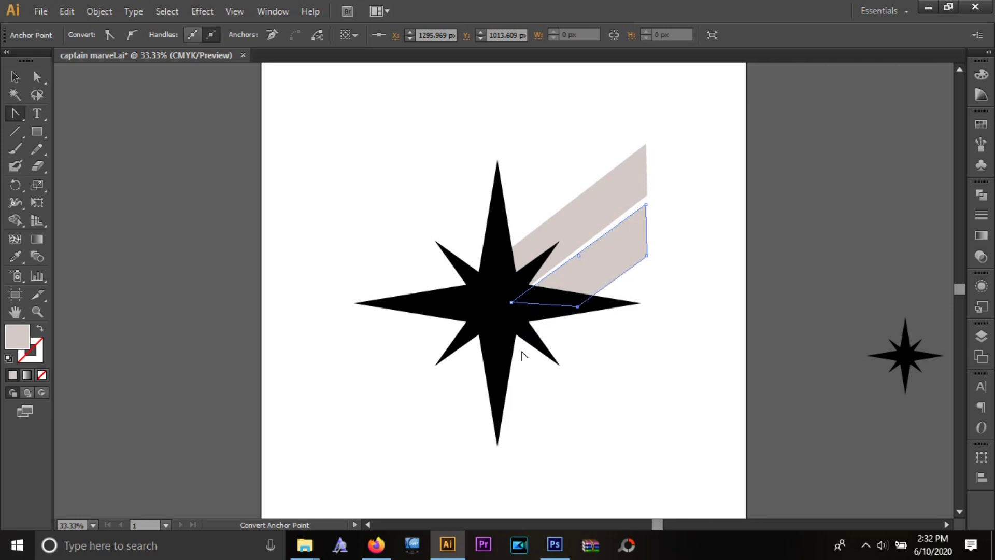
pyautogui.click(15, 77)
pyautogui.click(679, 333)
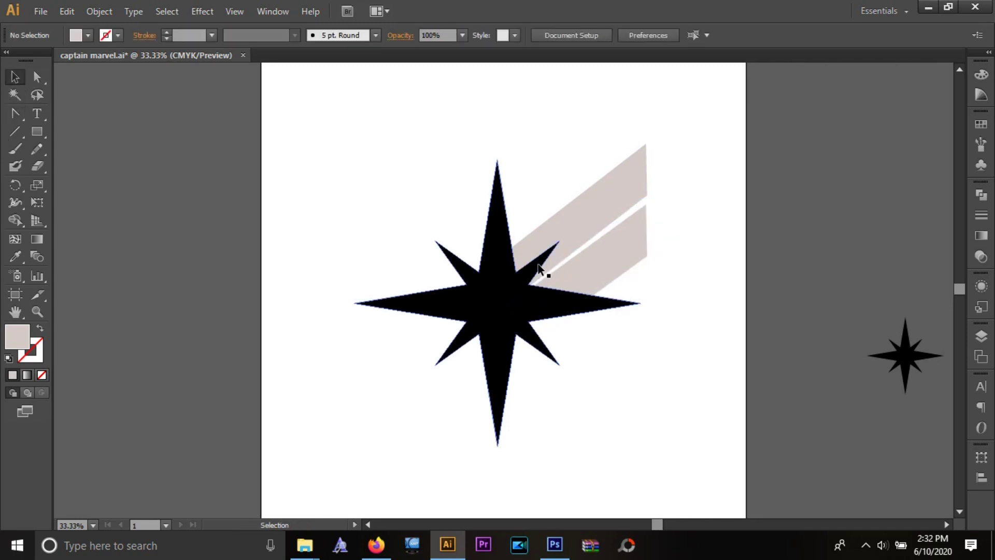
# Divide the overlapping star and stripes with Pathfinder and ungroup the resulting pieces
pyautogui.moveTo(446, 205); pyautogui.dragTo(657, 426)
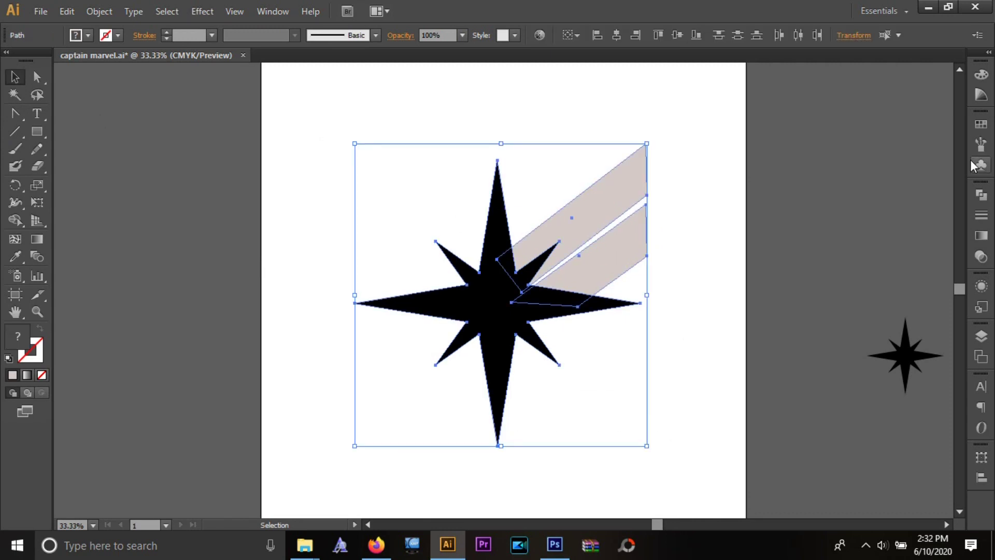
pyautogui.click(981, 195)
pyautogui.click(812, 254)
pyautogui.rightClick(526, 277)
pyautogui.click(566, 354)
# Unite the small leftover stripe piece back into the star
pyautogui.click(615, 300)
pyautogui.rightClick(549, 299)
pyautogui.press('Escape')
pyautogui.click(508, 422)
pyautogui.click(538, 283)
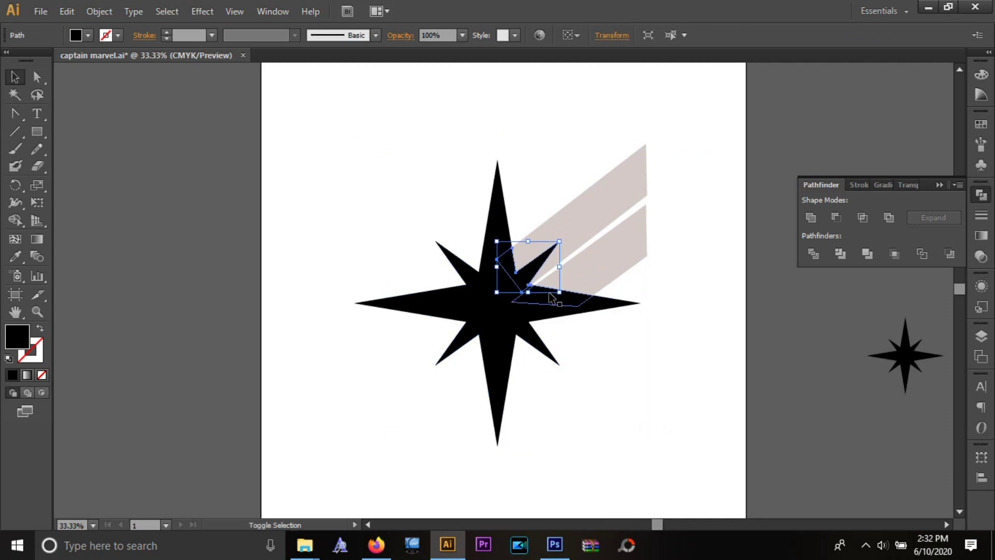
pyautogui.keyDown('shift'); pyautogui.click(498, 319); pyautogui.keyUp('shift')
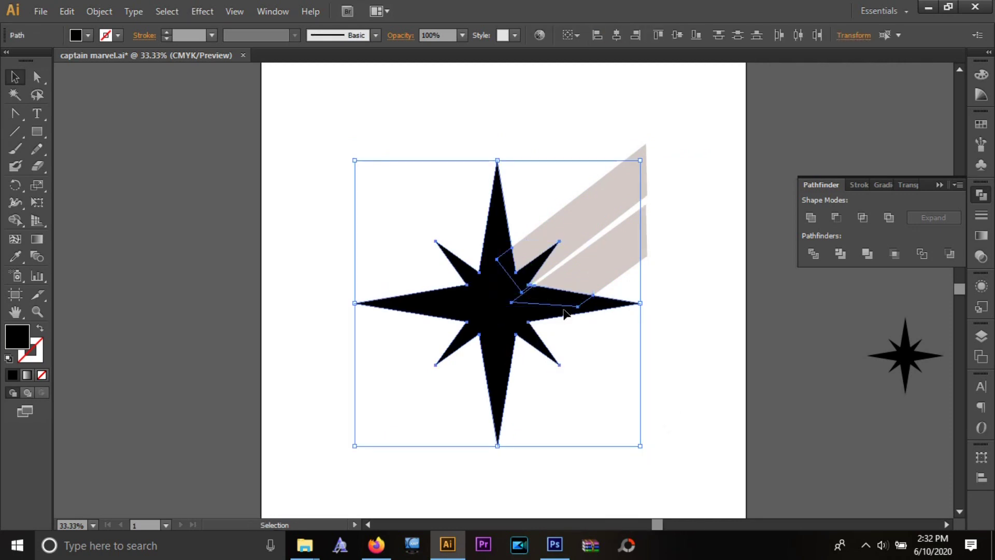
pyautogui.click(806, 220)
pyautogui.click(693, 421)
# Nudge the lower stripe up and to the right with the arrow keys
pyautogui.click(488, 318)
pyautogui.click(632, 260)
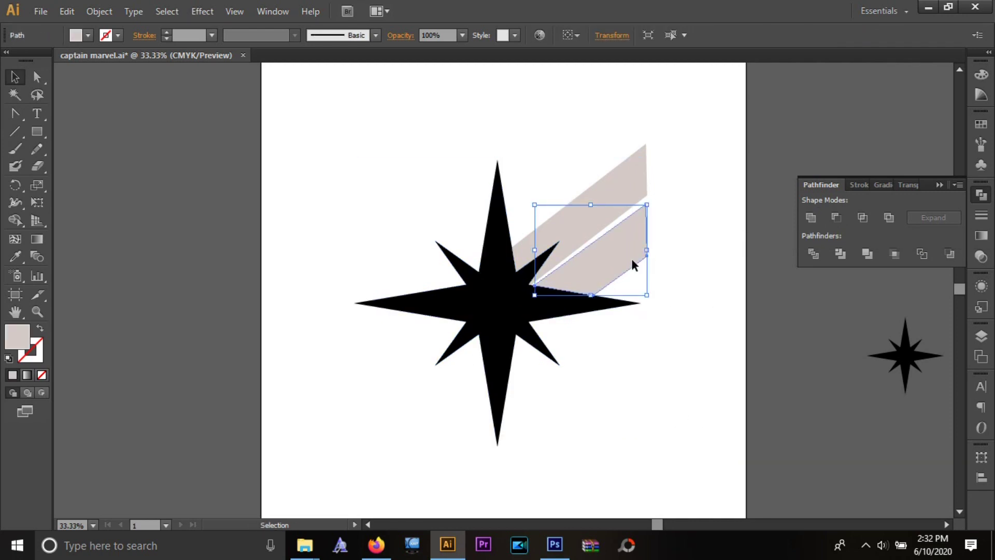
pyautogui.press('Right')
pyautogui.press('Right')
pyautogui.press('Right')
pyautogui.press('Up')
pyautogui.press('Up')
pyautogui.press('Up')
pyautogui.press('Up')
pyautogui.press('Right')
pyautogui.press('Right')
pyautogui.press('Right')
pyautogui.press('Right')
pyautogui.press('Right')
pyautogui.press('Up')
# Nudge the upper stripe further up and right, away from the star's centre
pyautogui.keyDown('shift'); pyautogui.click(649, 248); pyautogui.keyUp('shift')
pyautogui.keyDown('shift'); pyautogui.click(620, 182); pyautogui.keyUp('shift')
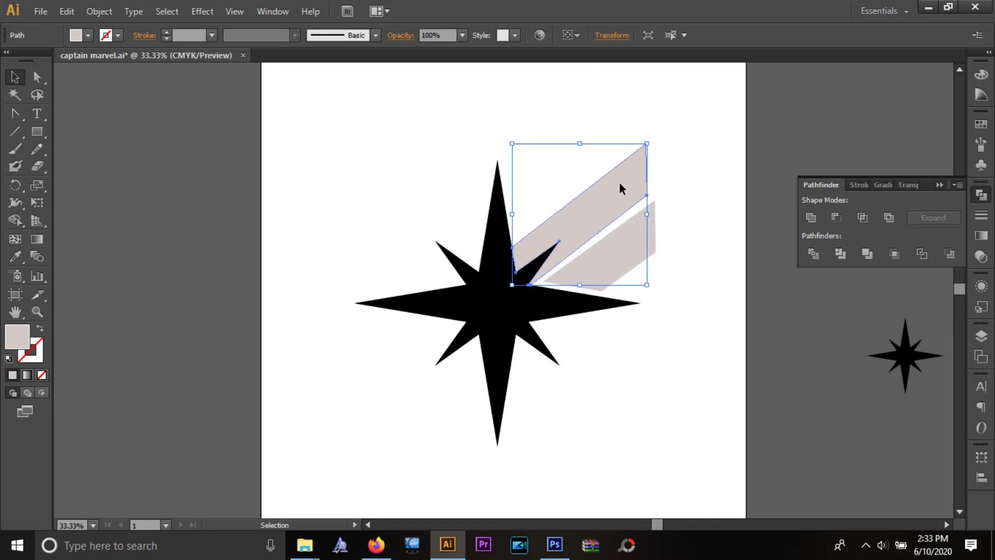
pyautogui.press('Right')
pyautogui.press('Right')
pyautogui.press('Right')
pyautogui.press('Up')
pyautogui.press('Up')
pyautogui.press('Right')
pyautogui.press('Right')
pyautogui.press('Right')
pyautogui.press('Up')
pyautogui.press('Up')
pyautogui.press('Right')
pyautogui.press('Right')
pyautogui.press('Right')
pyautogui.press('Up')
pyautogui.press('Up')
pyautogui.press('Right')
pyautogui.press('Right')
pyautogui.press('Right')
pyautogui.press('Up')
pyautogui.press('Up')
pyautogui.press('Right')
pyautogui.press('Right')
pyautogui.press('Up')
pyautogui.press('Up')
pyautogui.press('Up')
pyautogui.press('Right')
pyautogui.press('Right')
pyautogui.press('Up')
pyautogui.press('Up')
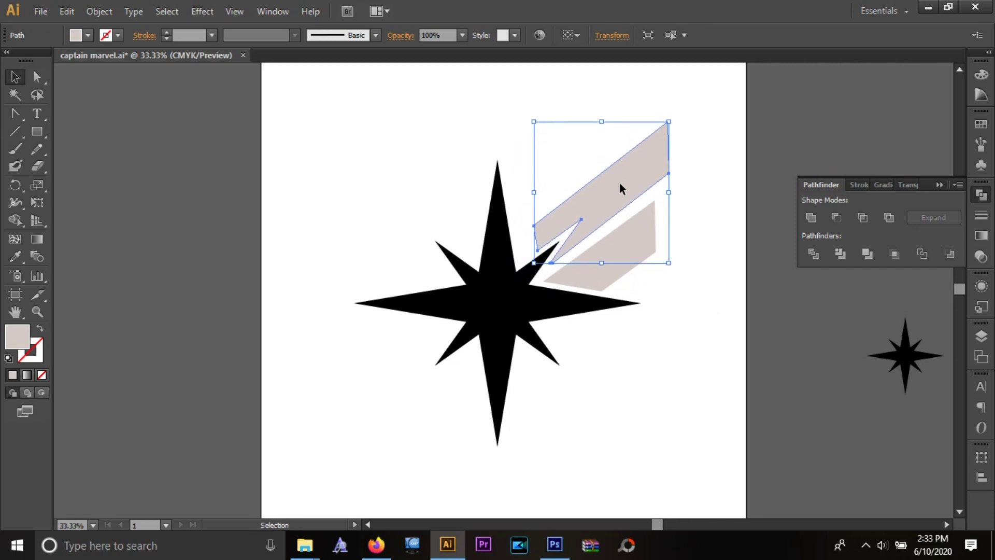
pyautogui.click(645, 328)
# Move the upper stripe's top-left anchor left and its right-side anchor slightly down
pyautogui.hotkey('shift', 'c')
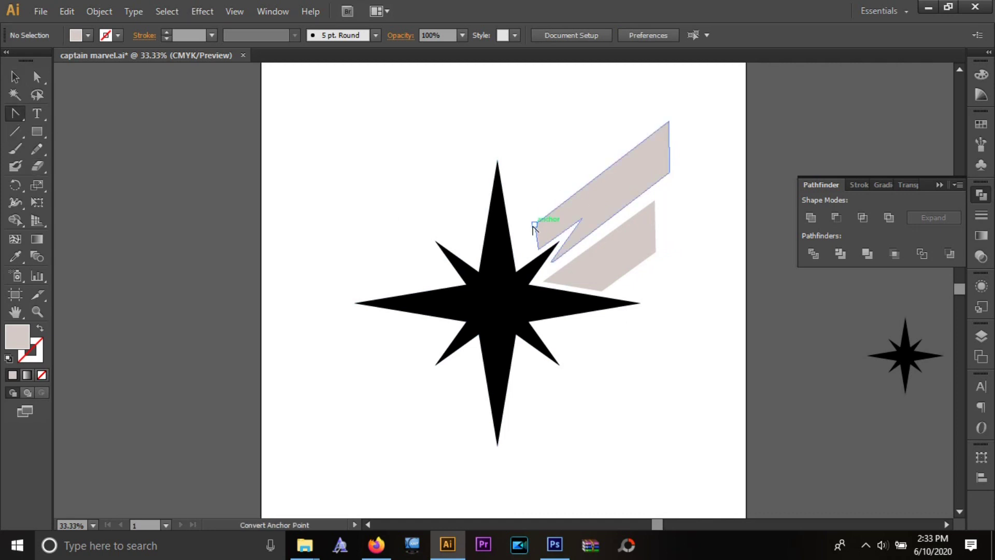
pyautogui.click(535, 224)
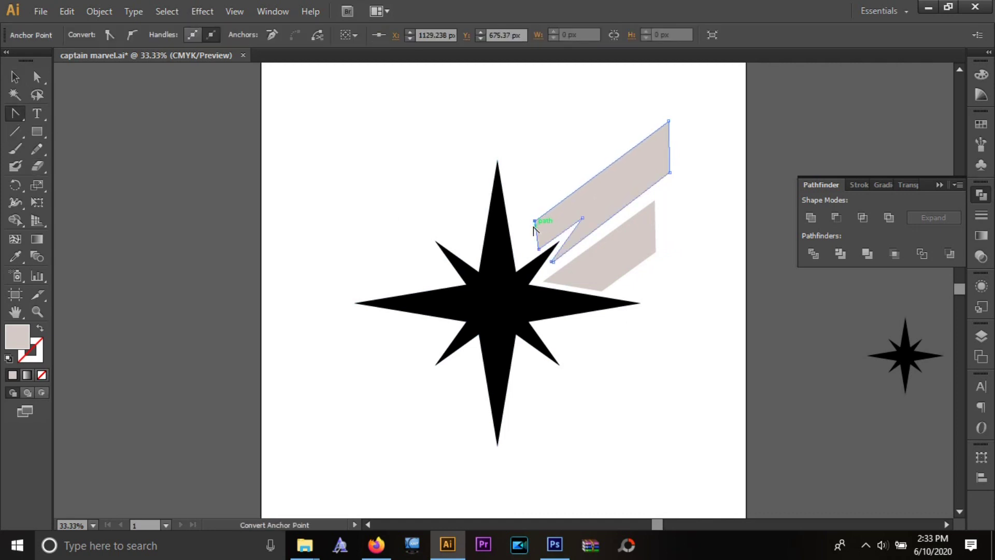
pyautogui.press('Left')
pyautogui.press('Left')
pyautogui.press('Left')
pyautogui.press('Left')
pyautogui.press('Left')
pyautogui.press('Left')
pyautogui.press('Left')
pyautogui.press('Left')
pyautogui.press('Left')
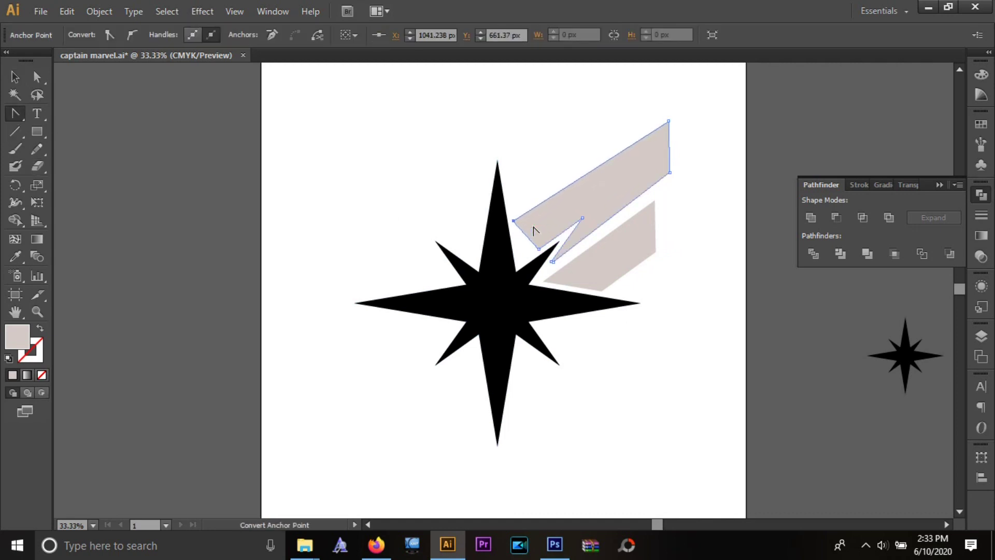
pyautogui.click(539, 250)
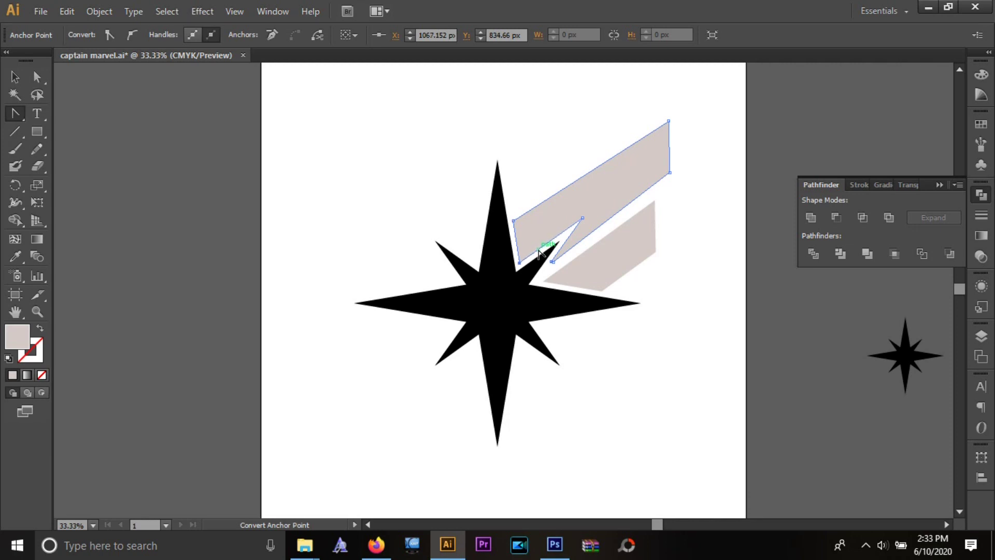
pyautogui.click(670, 174)
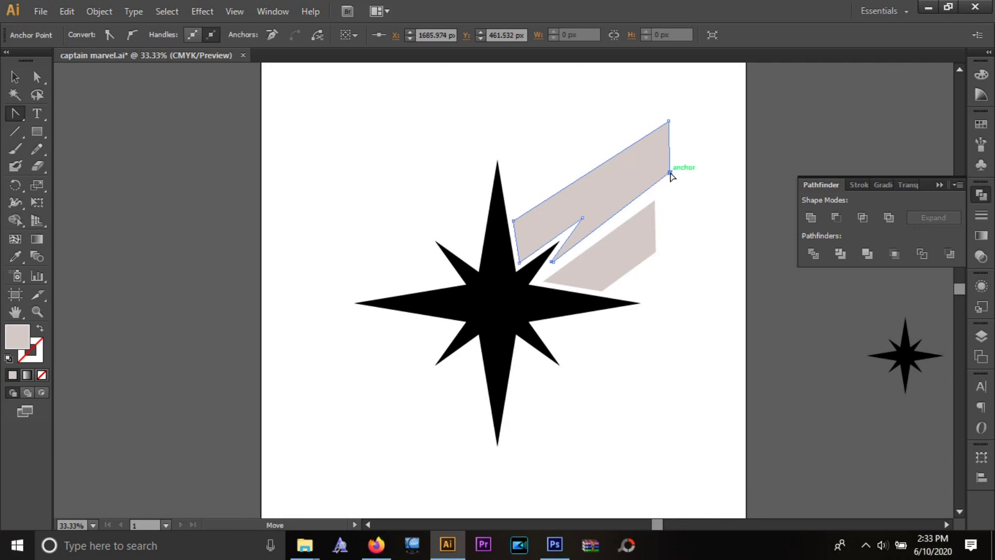
pyautogui.press('Down')
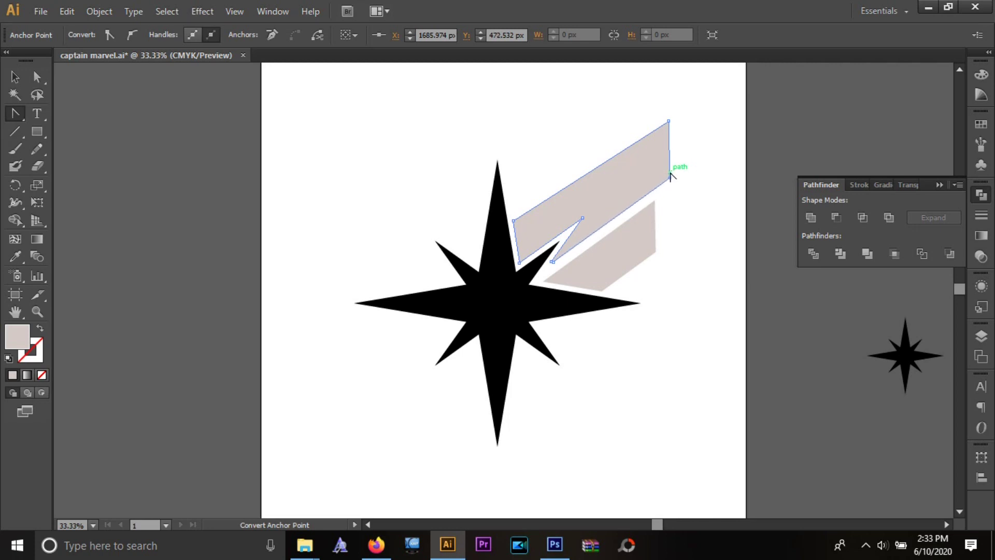
pyautogui.click(15, 77)
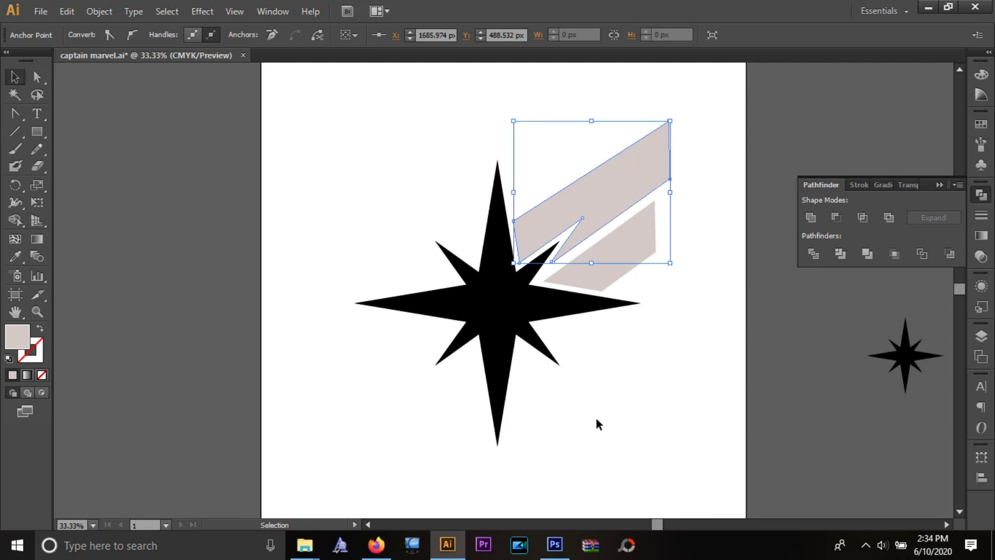
pyautogui.click(595, 415)
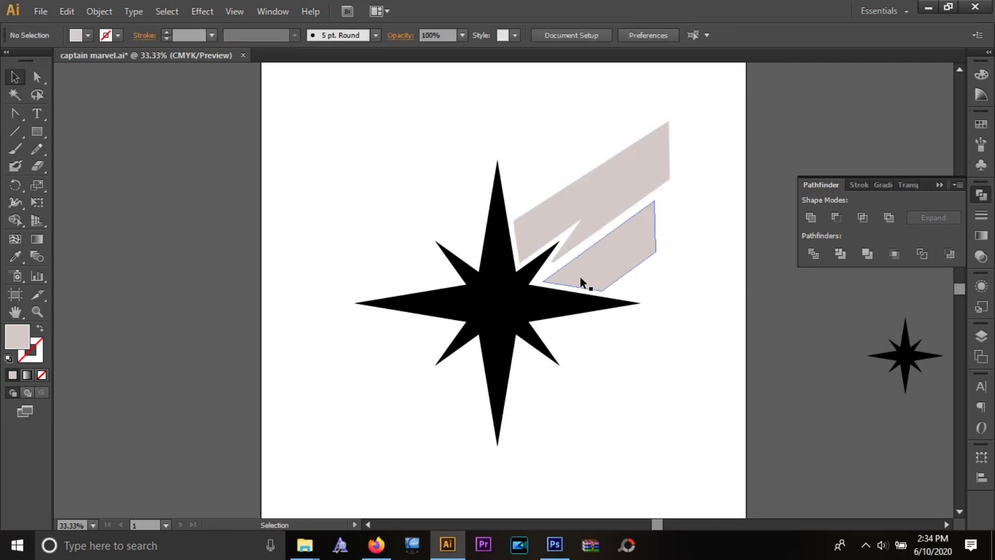
# Reshape the upper stripe's notch by dragging its lower anchor slightly down
pyautogui.click(549, 233)
pyautogui.hotkey('shift', 'c')
pyautogui.click(551, 261)
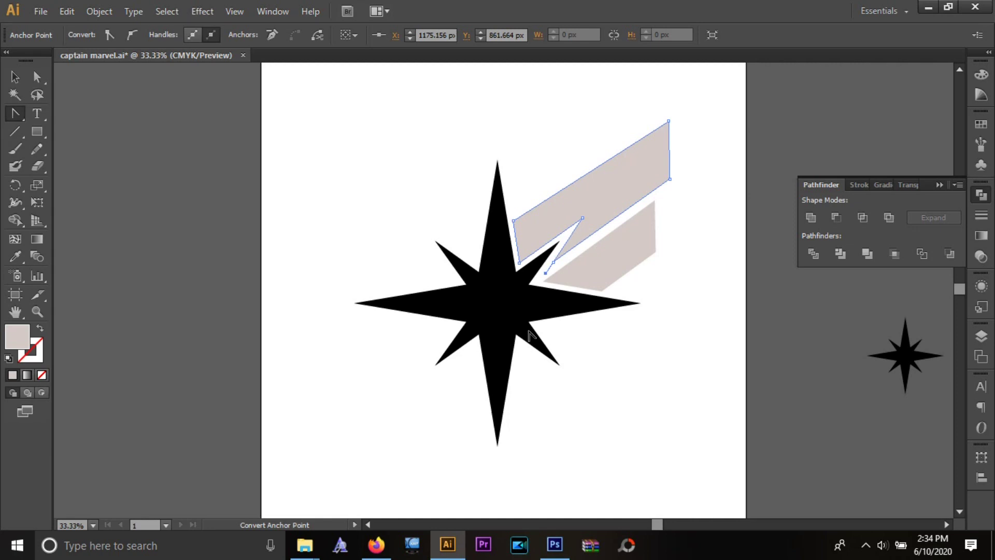
pyautogui.click(553, 264)
pyautogui.moveTo(554, 264); pyautogui.dragTo(555, 266)
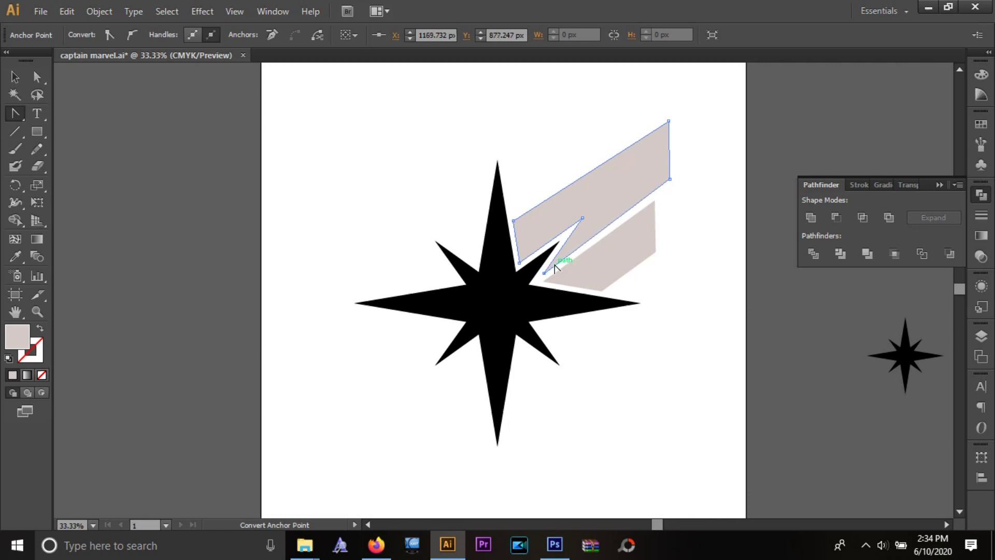
# Save the document and send both stripes behind the star
pyautogui.hotkey('ctrl', 's')
pyautogui.press('v')
pyautogui.keyDown('shift'); pyautogui.click(633, 265); pyautogui.keyUp('shift')
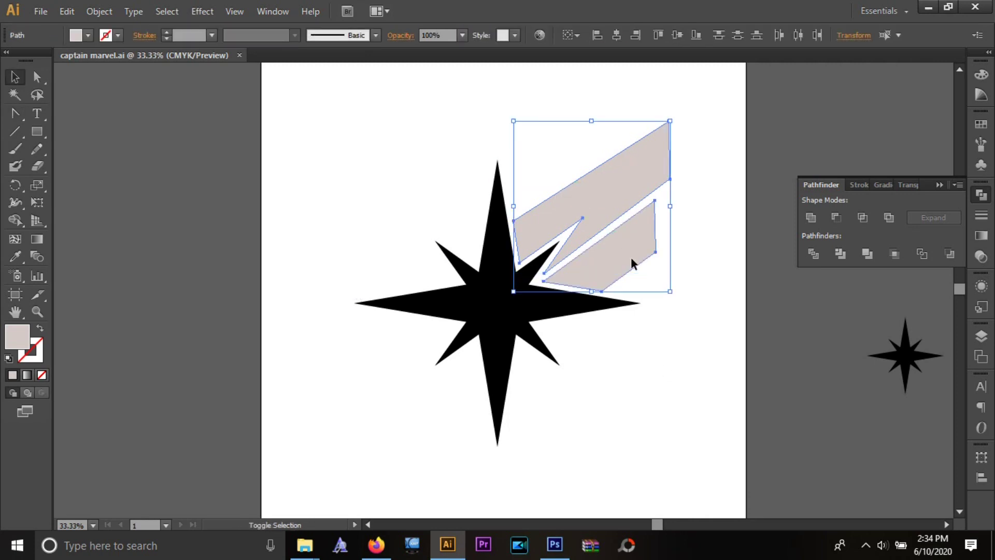
pyautogui.hotkey('ctrl', 'shift', '[')
pyautogui.click(627, 318)
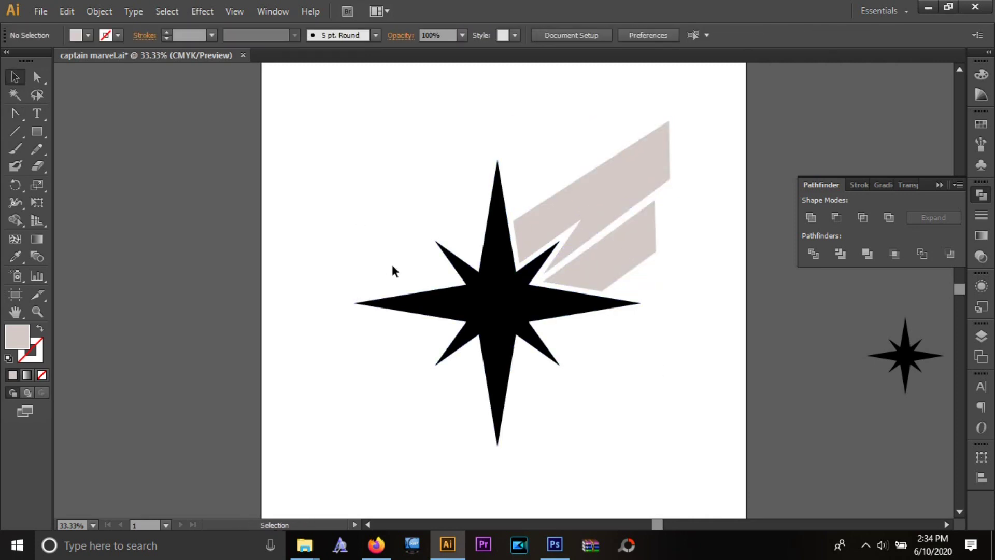
pyautogui.click(404, 303)
# Give the stripe group the star's black fill using the Eyedropper
pyautogui.click(621, 273)
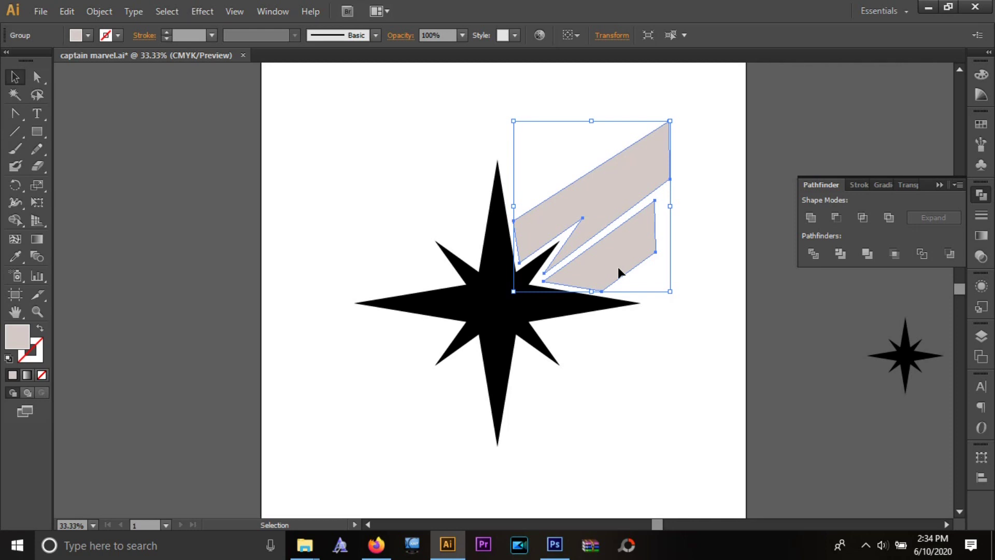
pyautogui.click(15, 256)
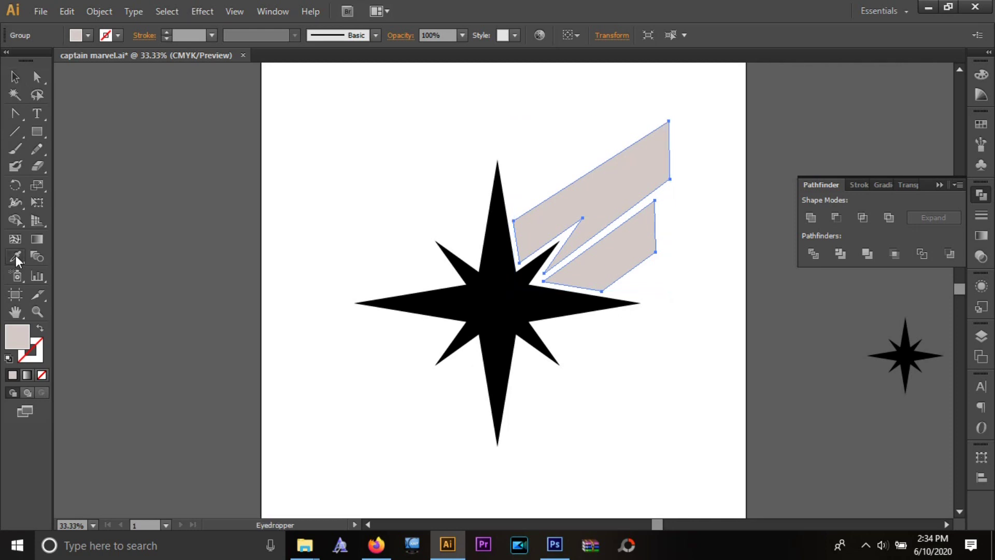
pyautogui.click(394, 303)
pyautogui.click(15, 77)
# Shift-nudge the upper stripe's notch anchor down and left
pyautogui.click(18, 119)
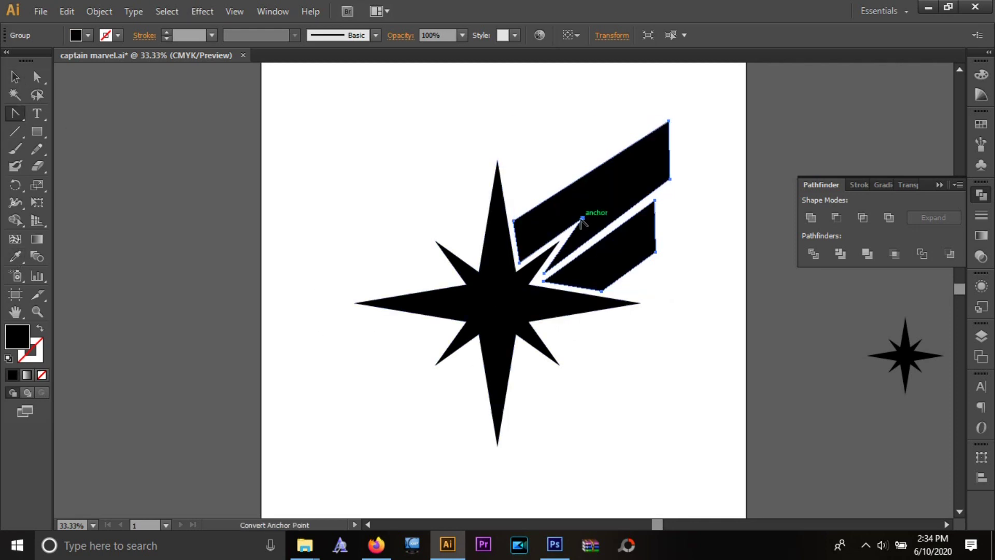
pyautogui.click(583, 218)
pyautogui.hotkey('shift', 'Left')
pyautogui.hotkey('shift', 'Down')
pyautogui.hotkey('shift', 'Left')
pyautogui.hotkey('shift', 'Down')
pyautogui.hotkey('shift', 'Left')
pyautogui.hotkey('shift', 'Down')
pyautogui.hotkey('shift', 'Left')
pyautogui.hotkey('shift', 'Down')
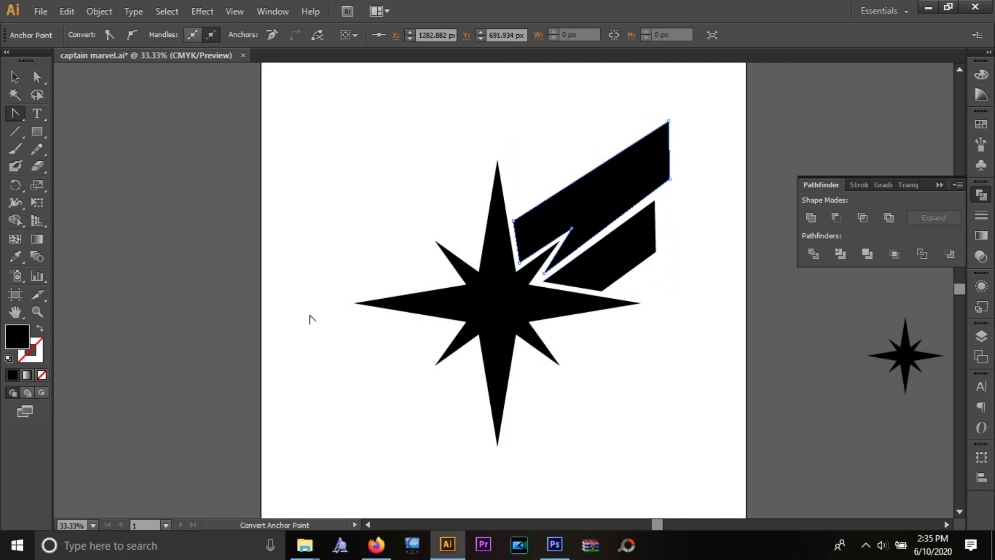
# Sharpen the wing's inner anchor point, then select the whole wing group
pyautogui.press('v')
pyautogui.click(624, 390)
pyautogui.click(571, 243)
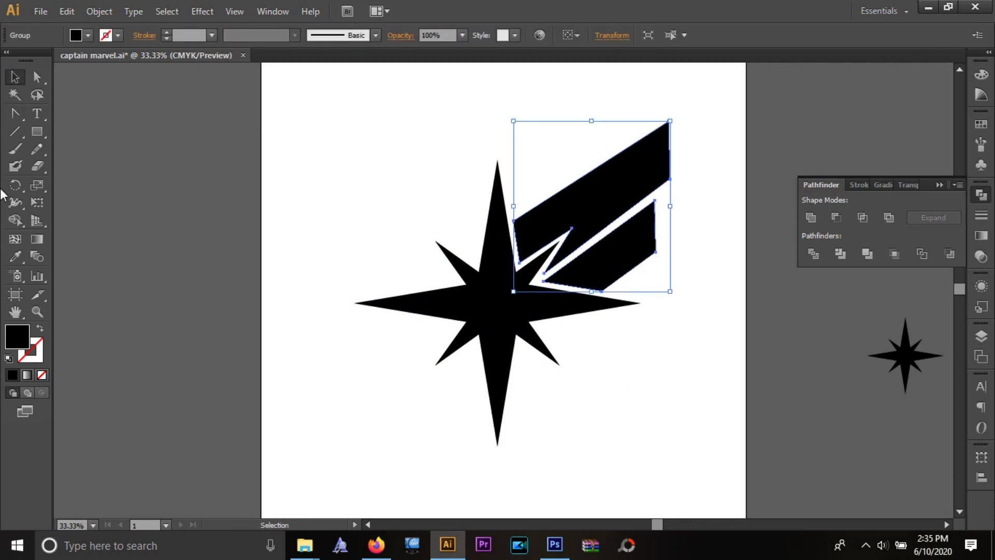
pyautogui.click(15, 113)
pyautogui.click(514, 221)
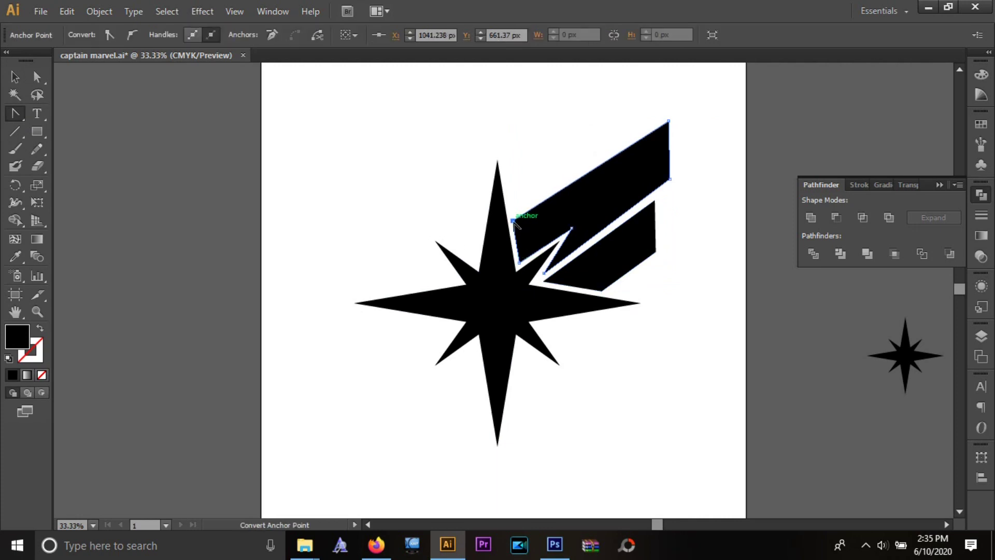
pyautogui.click(572, 229)
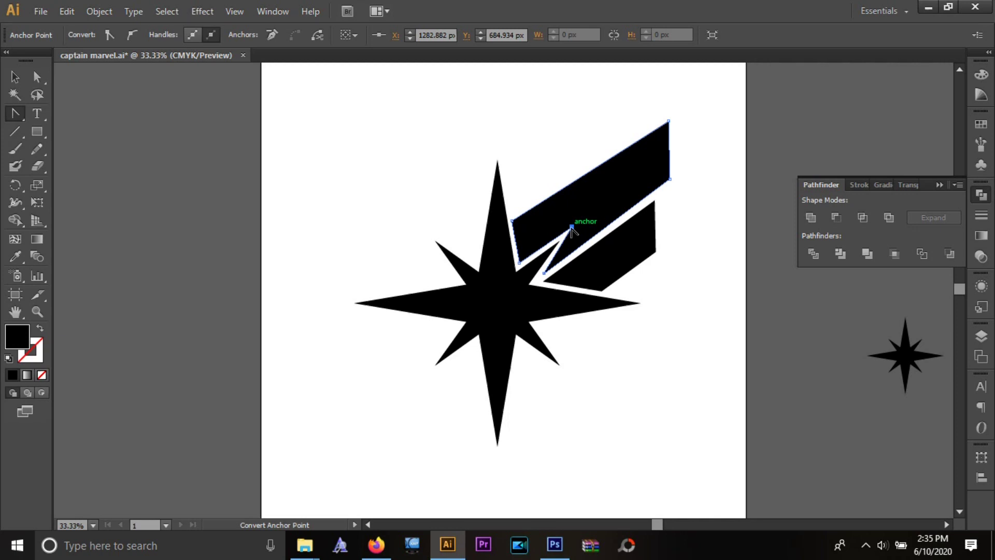
pyautogui.press('v')
pyautogui.click(588, 188)
pyautogui.press('ctrl')
# Reflect a vertical copy of the wing and nudge it to the left of the star
pyautogui.rightClick(610, 275)
pyautogui.moveTo(655, 375)
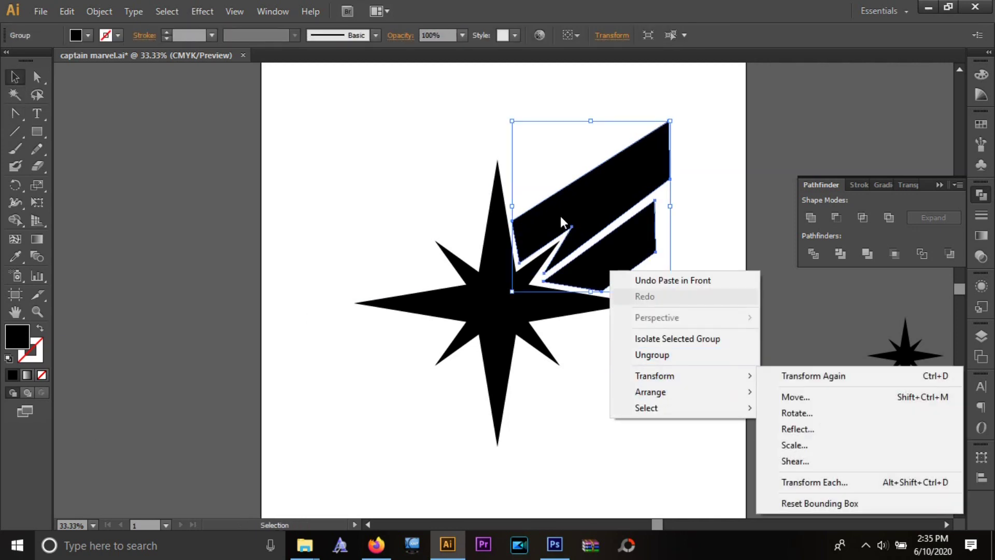
pyautogui.click(828, 432)
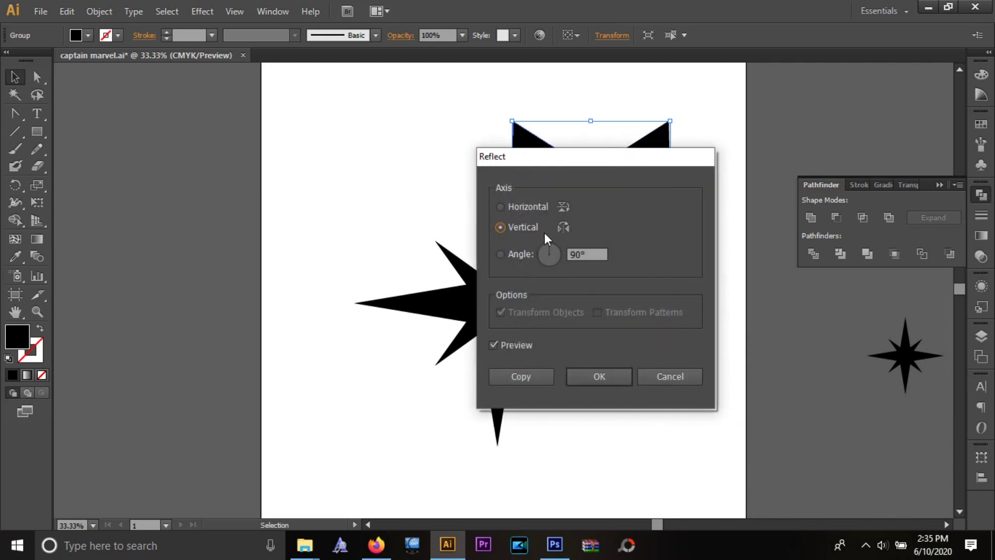
pyautogui.click(520, 377)
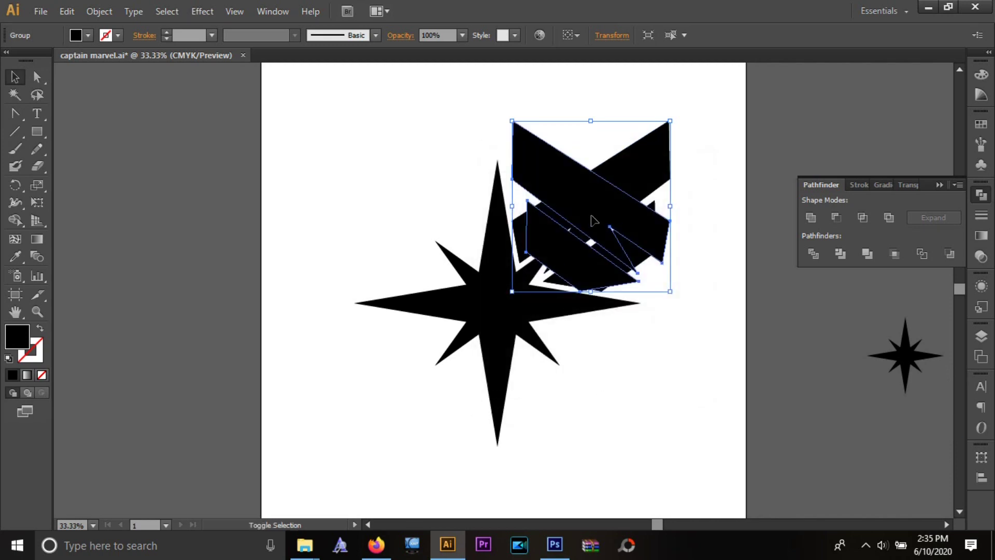
pyautogui.press('Left')
pyautogui.press('Left')
pyautogui.press('Left')
pyautogui.press('Left')
pyautogui.press('Left')
pyautogui.press('Left')
pyautogui.press('Left')
pyautogui.press('Left')
pyautogui.press('Left')
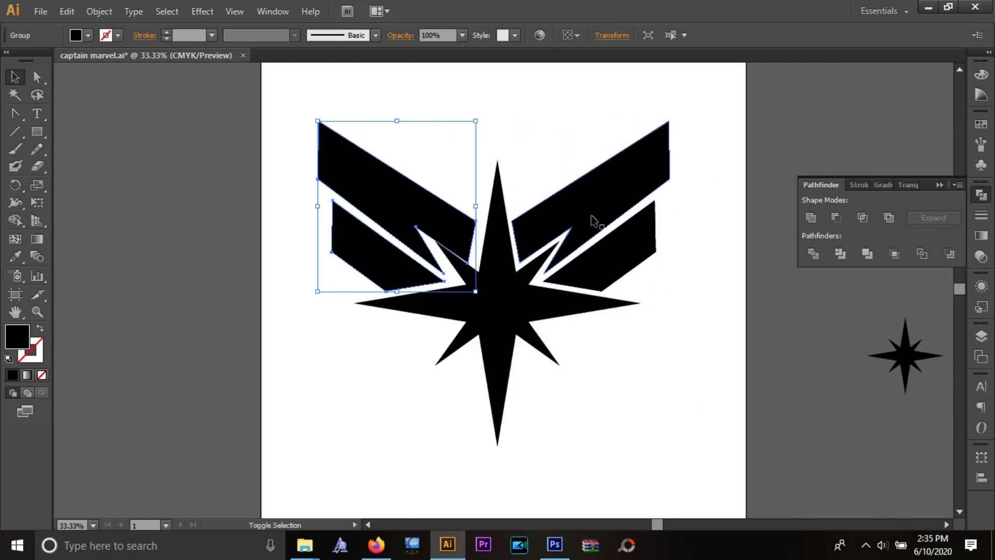
pyautogui.press('Up')
pyautogui.press('Up')
pyautogui.press('Up')
pyautogui.press('Right')
pyautogui.press('Right')
pyautogui.press('Right')
pyautogui.press('Down')
pyautogui.press('Down')
pyautogui.press('Down')
pyautogui.press('Down')
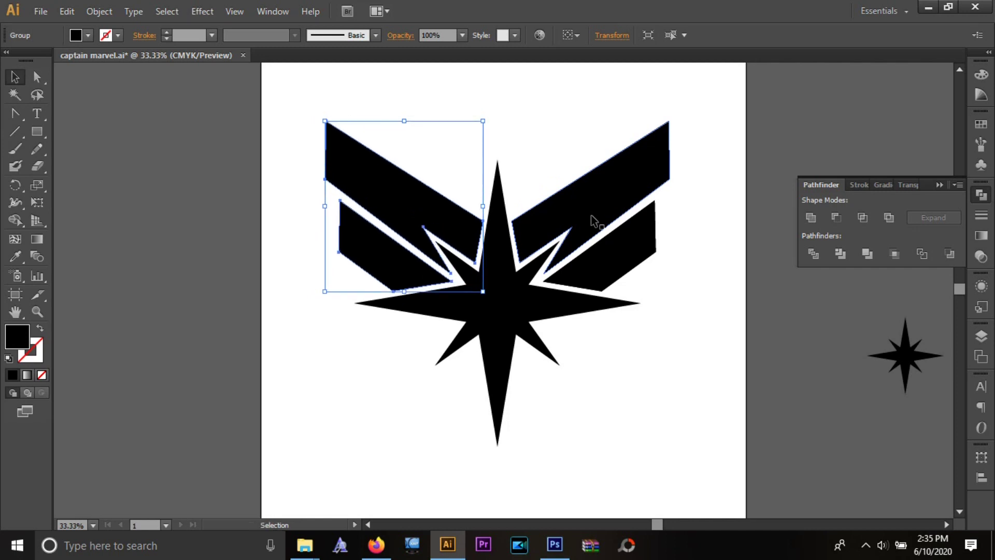
# Try horizontally aligning the two wings and the star, undoing the unwanted shifts
pyautogui.click(611, 451)
pyautogui.click(391, 211)
pyautogui.keyDown('shift'); pyautogui.click(636, 209); pyautogui.keyUp('shift')
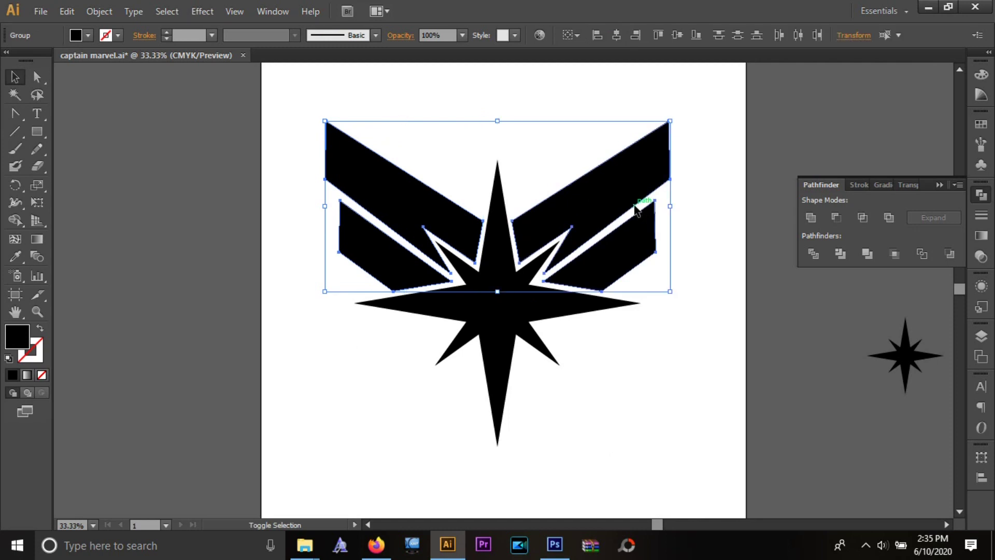
pyautogui.click(616, 35)
pyautogui.hotkey('ctrl', 'z')
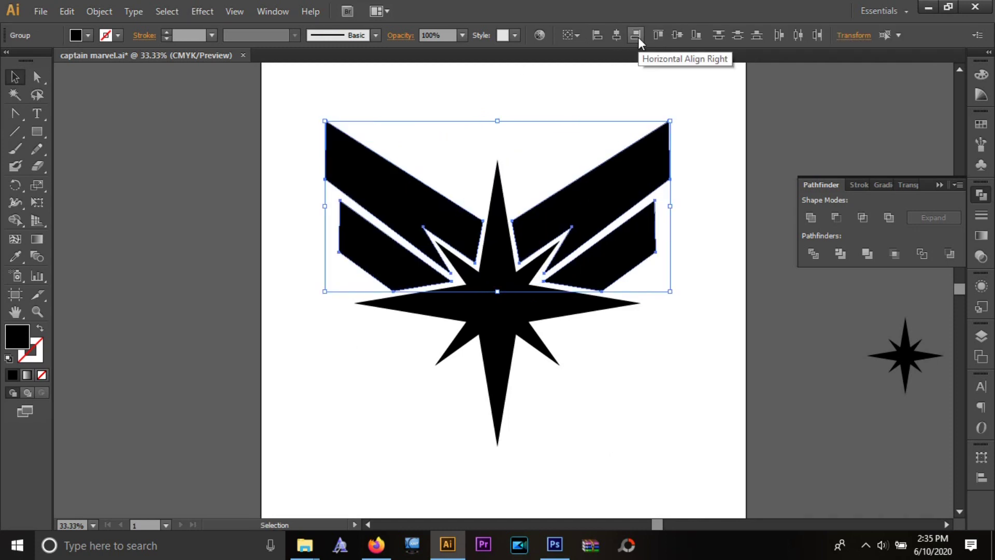
pyautogui.keyDown('shift'); pyautogui.click(498, 389); pyautogui.keyUp('shift')
pyautogui.click(635, 34)
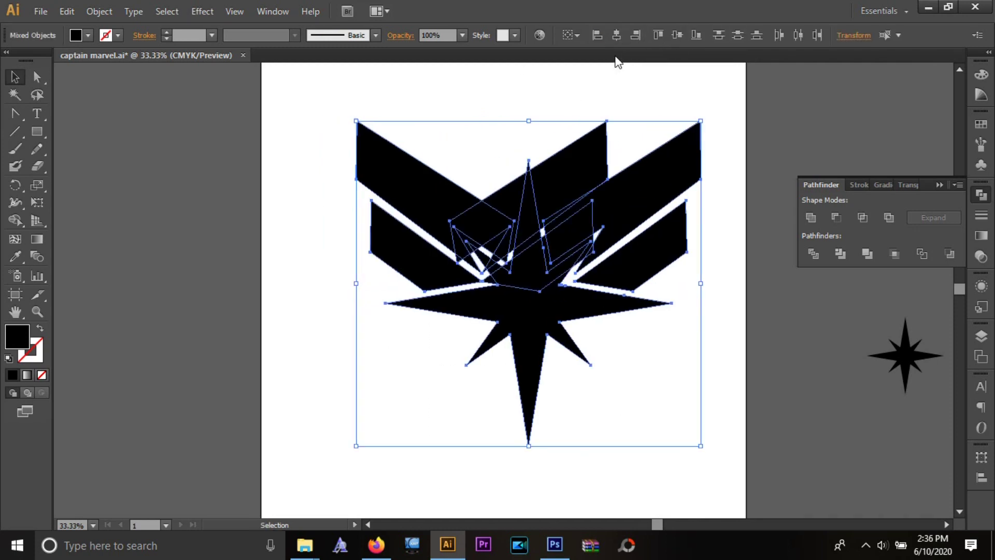
pyautogui.hotkey('ctrl', 'z')
# Reselect the wings with the star, retry and undo the alignment, then save
pyautogui.click(545, 205)
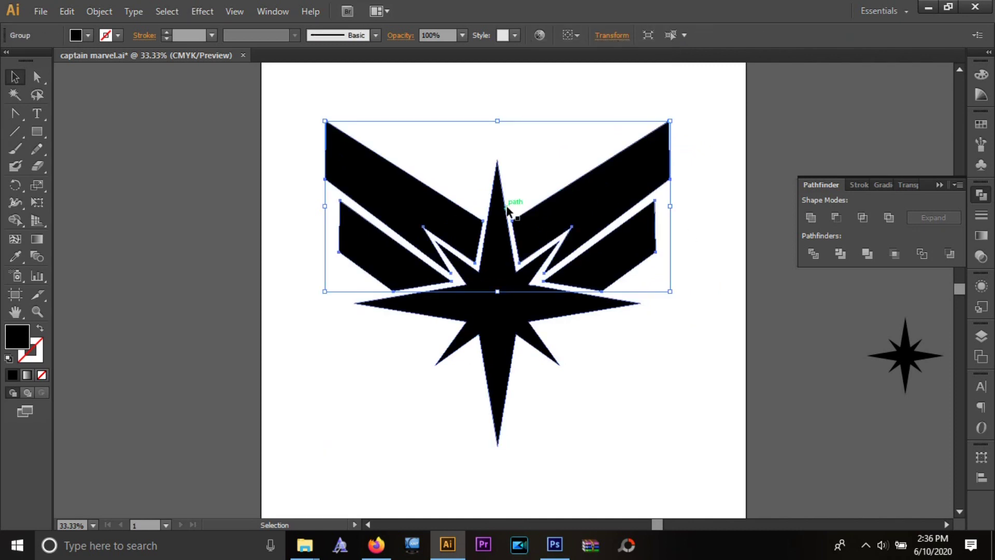
pyautogui.click(508, 334)
pyautogui.click(390, 224)
pyautogui.click(472, 230)
pyautogui.moveTo(395, 438); pyautogui.dragTo(667, 167)
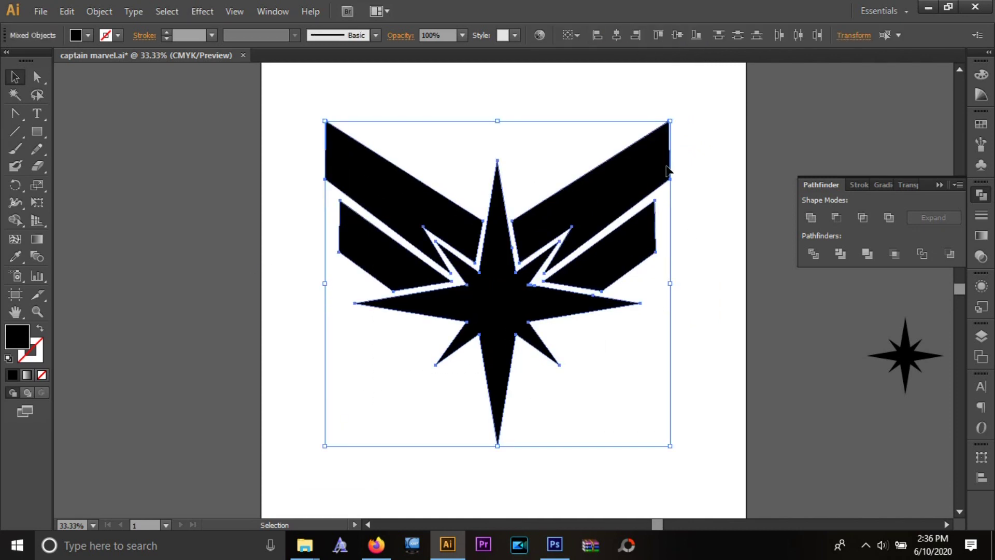
pyautogui.click(635, 35)
pyautogui.hotkey('ctrl', 'z')
pyautogui.click(646, 415)
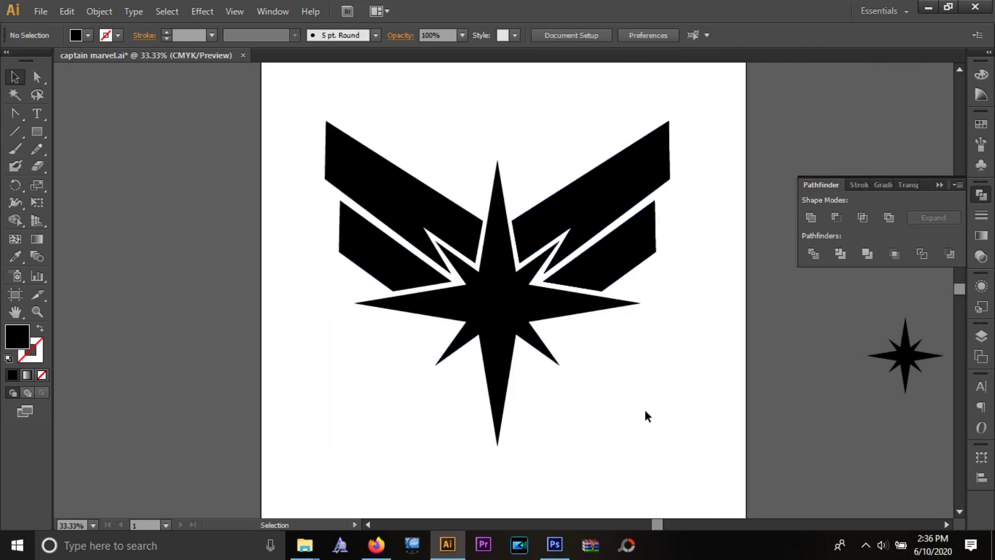
pyautogui.hotkey('ctrl', 's')
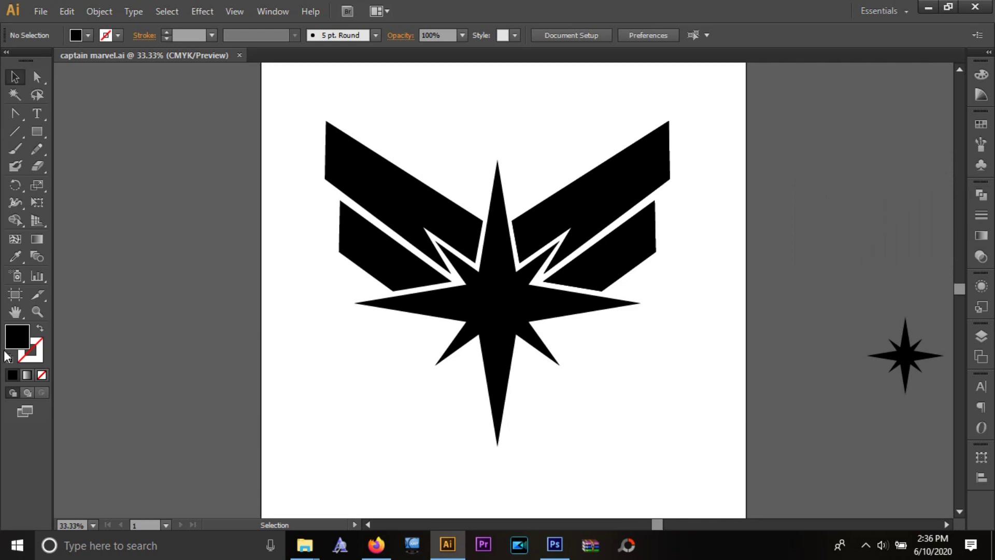
# Draw a large circle over the emblem and fill it grey (666666)
pyautogui.moveTo(36, 131); pyautogui.dragTo(111, 164)
pyautogui.moveTo(418, 437); pyautogui.dragTo(633, 126)
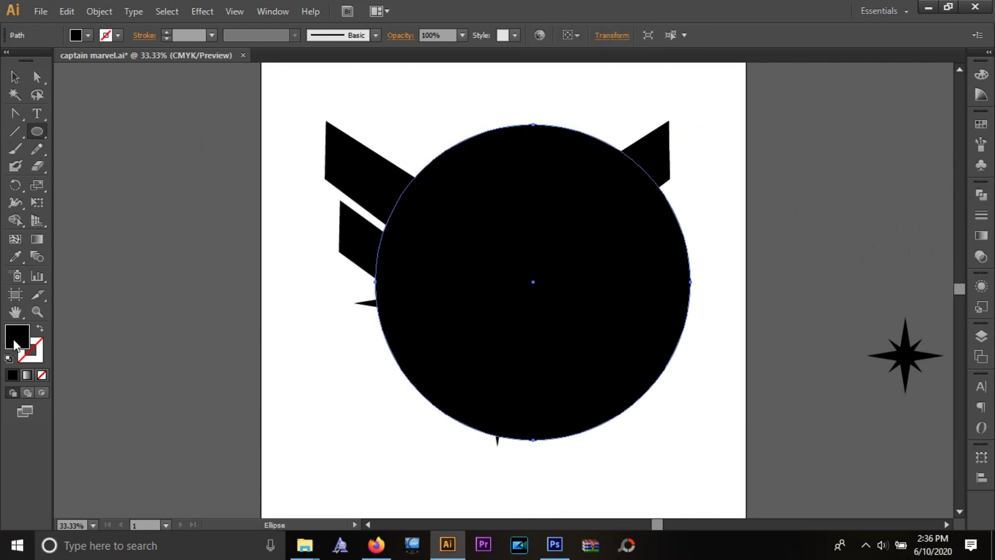
pyautogui.doubleClick(17, 343)
pyautogui.write('666666')
pyautogui.click(534, 152)
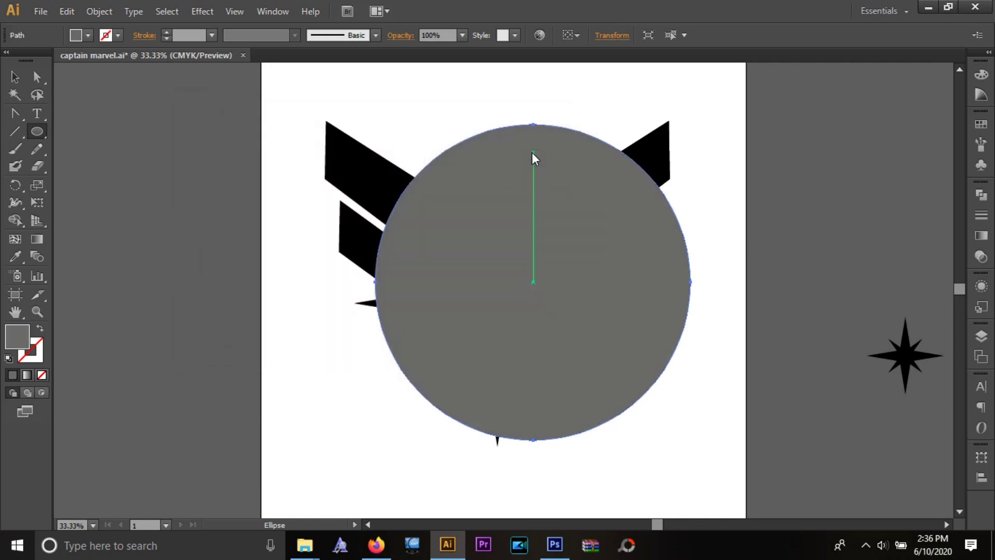
# Recolour the circle so it ends with a black outline after swapping fill and stroke
pyautogui.doubleClick(17, 337)
pyautogui.click(197, 142)
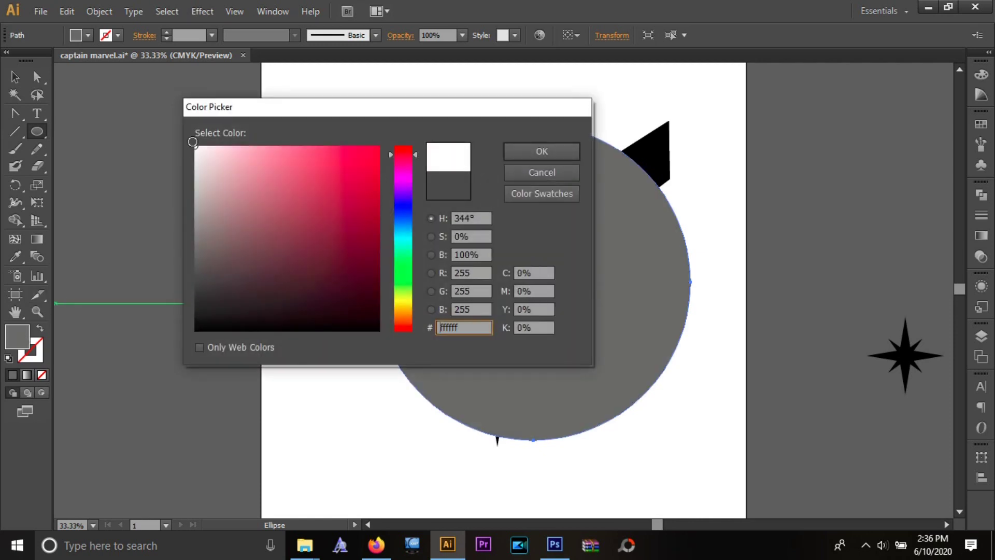
pyautogui.click(540, 151)
pyautogui.click(39, 328)
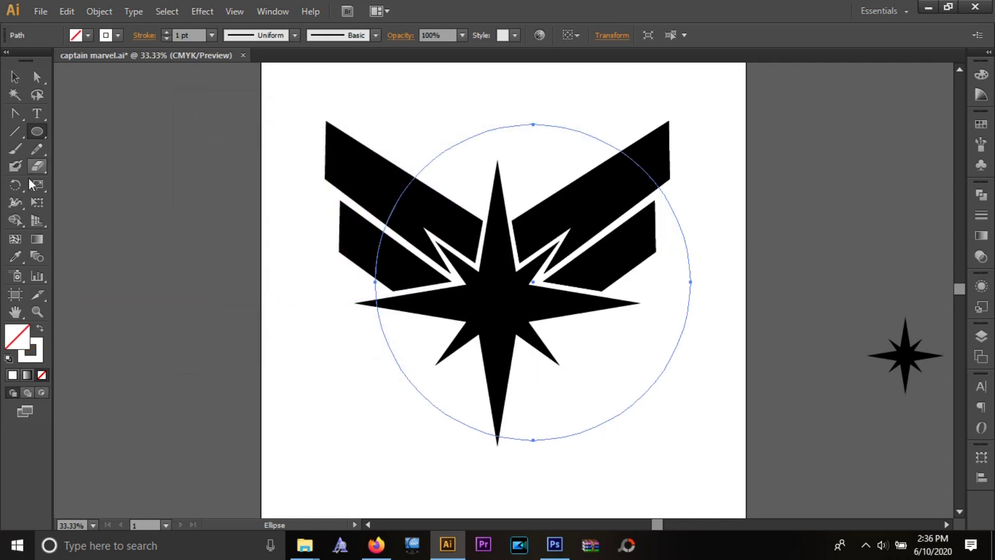
pyautogui.click(37, 359)
pyautogui.doubleClick(37, 359)
pyautogui.click(289, 328)
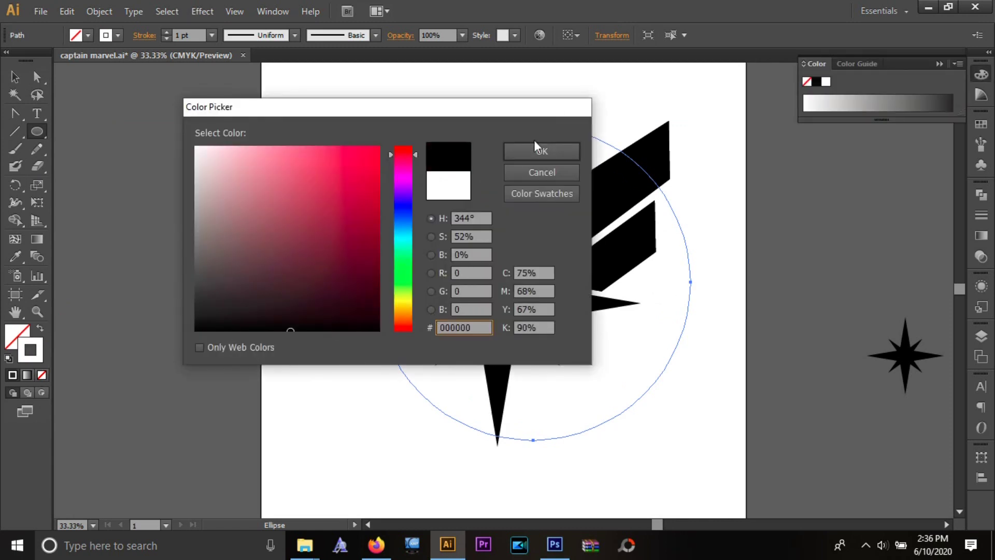
pyautogui.click(541, 151)
# Centre the circle behind the winged star emblem
pyautogui.press('v')
pyautogui.moveTo(533, 125); pyautogui.dragTo(497, 116)
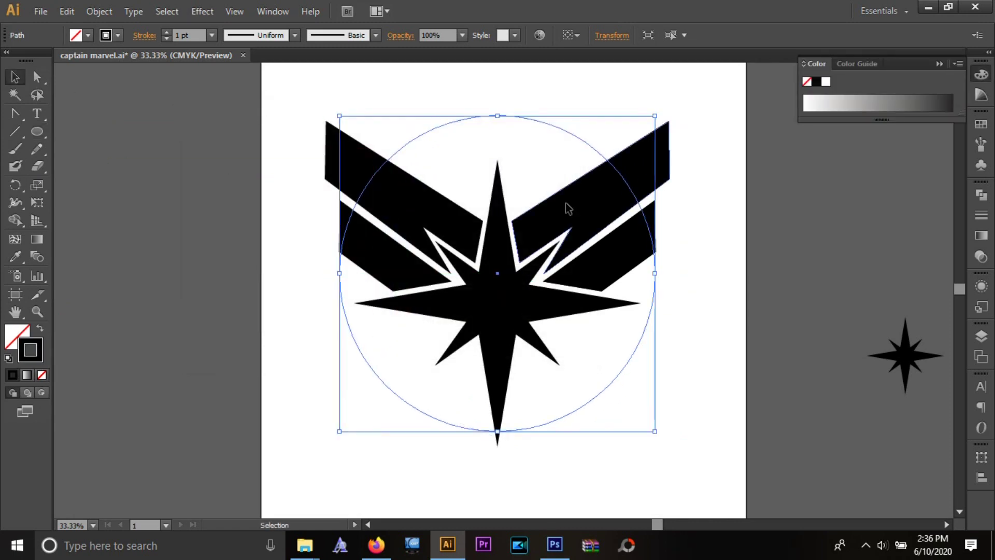
pyautogui.click(685, 187)
pyautogui.click(666, 165)
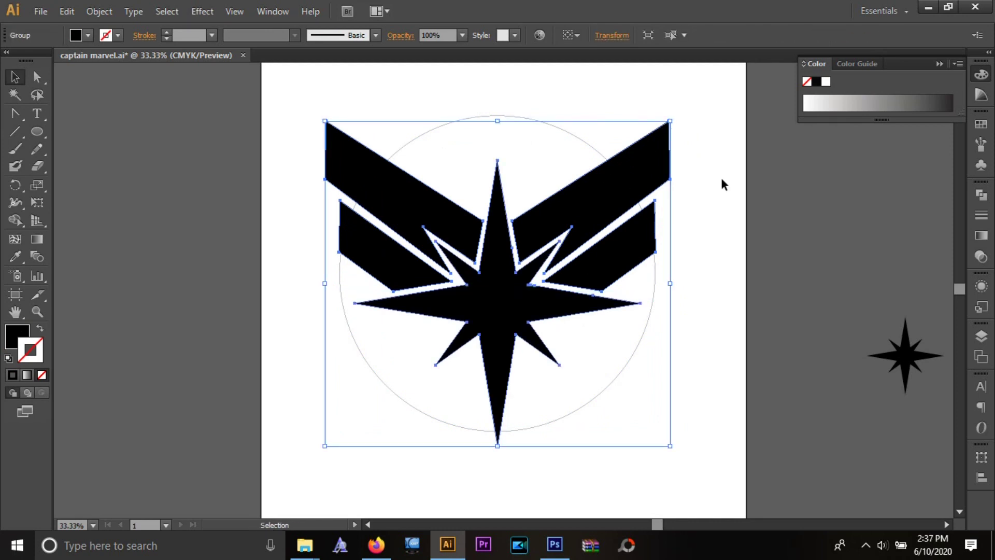
pyautogui.click(578, 138)
# Thicken the circle's outline to 16 pt, shrink and centre it on the star, then save
pyautogui.press('x')
pyautogui.press('Up')
pyautogui.press('Up')
pyautogui.press('Up')
pyautogui.press('Up')
pyautogui.press('Up')
pyautogui.press('Up')
pyautogui.press('Up')
pyautogui.press('Up')
pyautogui.press('Up')
pyautogui.press('Up')
pyautogui.press('Up')
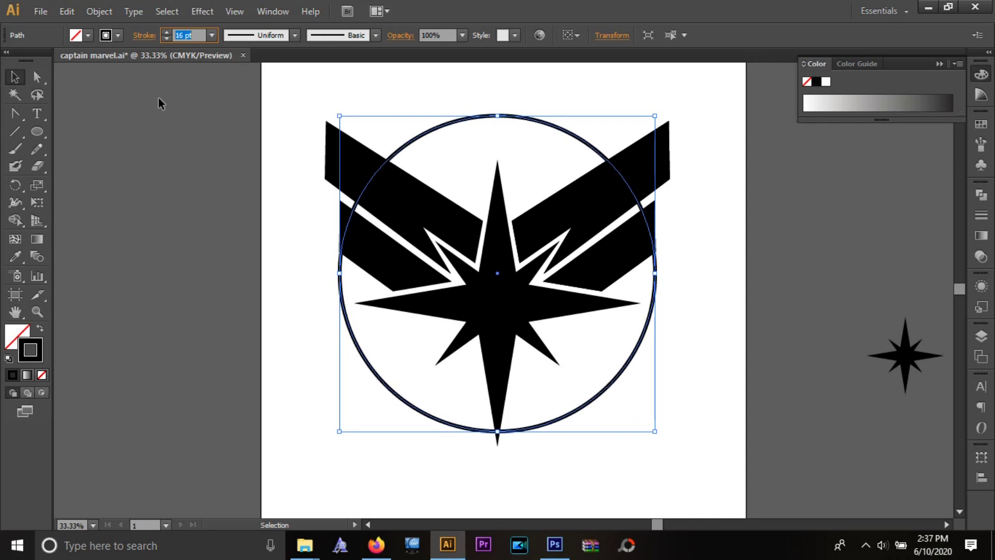
pyautogui.moveTo(655, 116); pyautogui.dragTo(647, 133)
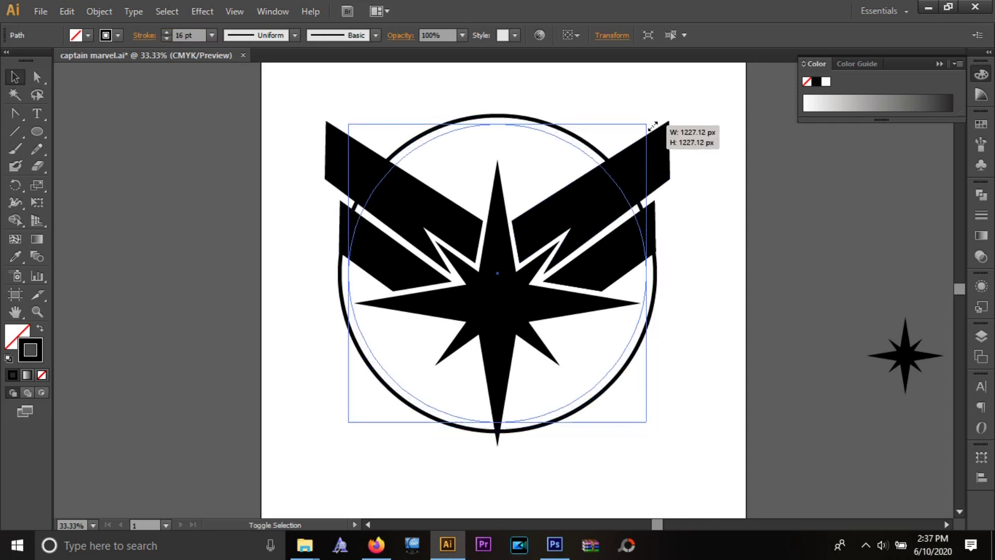
pyautogui.hotkey('shift', 'Down')
pyautogui.hotkey('shift', 'Down')
pyautogui.hotkey('shift', 'Down')
pyautogui.hotkey('shift', 'Down')
pyautogui.hotkey('shift', 'Down')
pyautogui.hotkey('shift', 'Down')
pyautogui.hotkey('shift', 'Down')
pyautogui.hotkey('shift', 'Down')
pyautogui.hotkey('shift', 'Down')
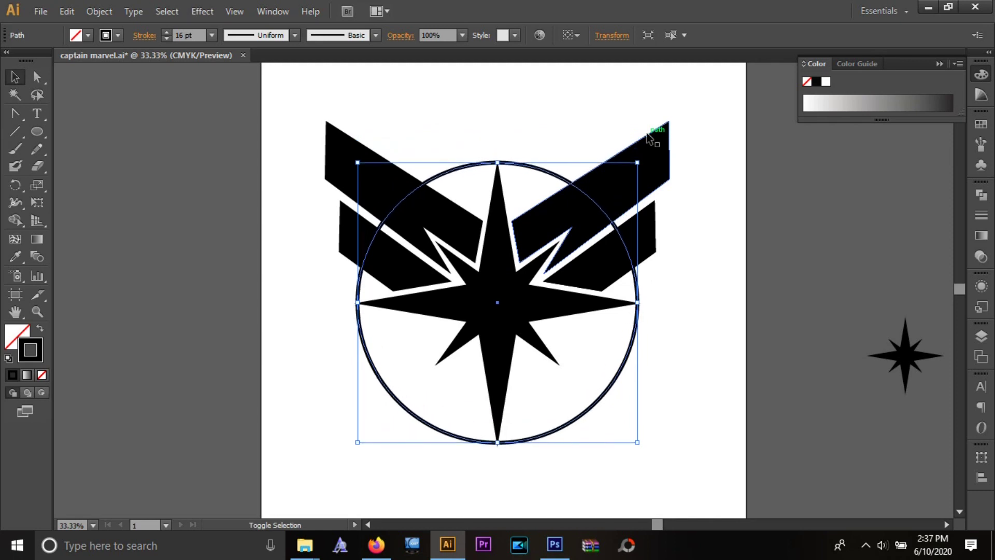
pyautogui.click(784, 318)
pyautogui.moveTo(591, 130); pyautogui.dragTo(306, 414)
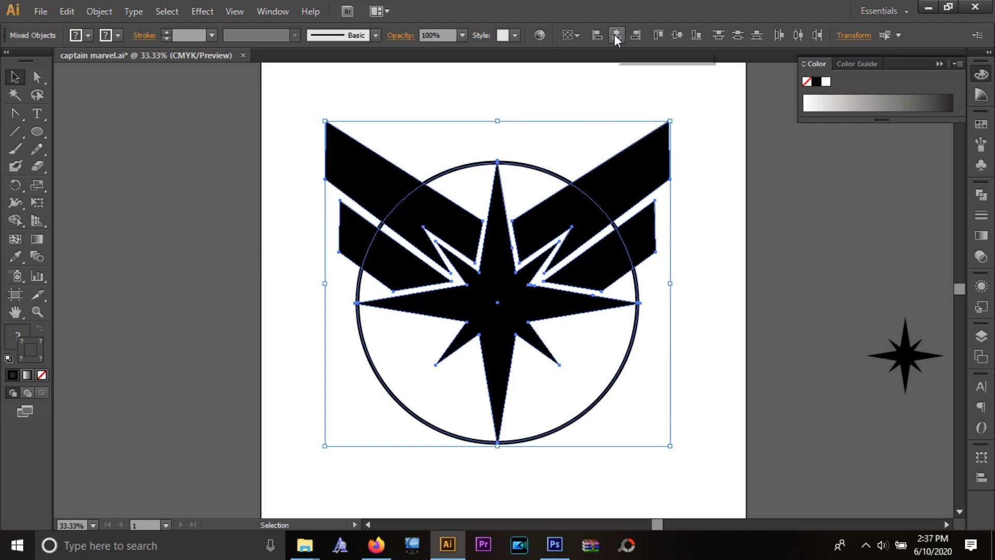
pyautogui.click(726, 355)
pyautogui.hotkey('ctrl', 's')
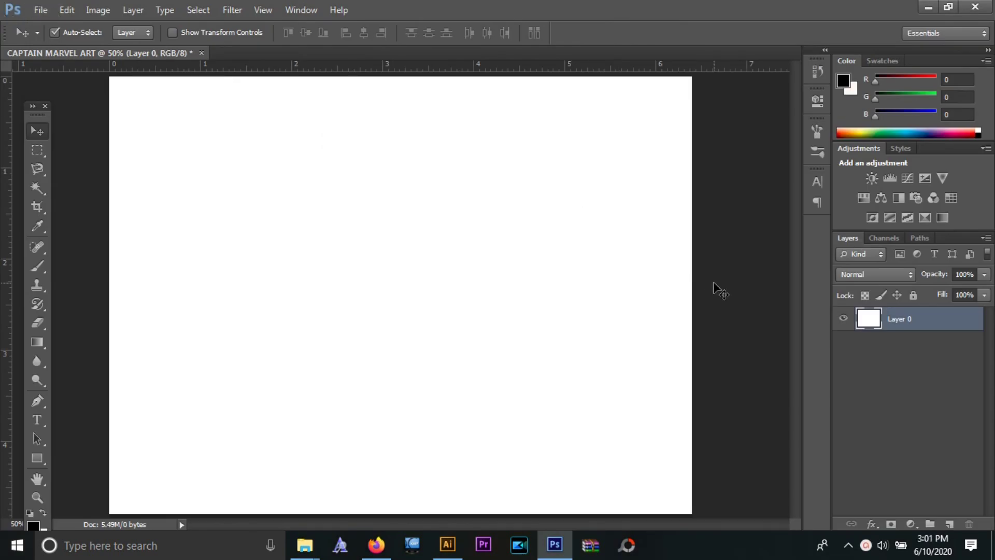
# Draw a black rectangle band and stretch it taller and past the canvas's right edge
pyautogui.click(37, 458)
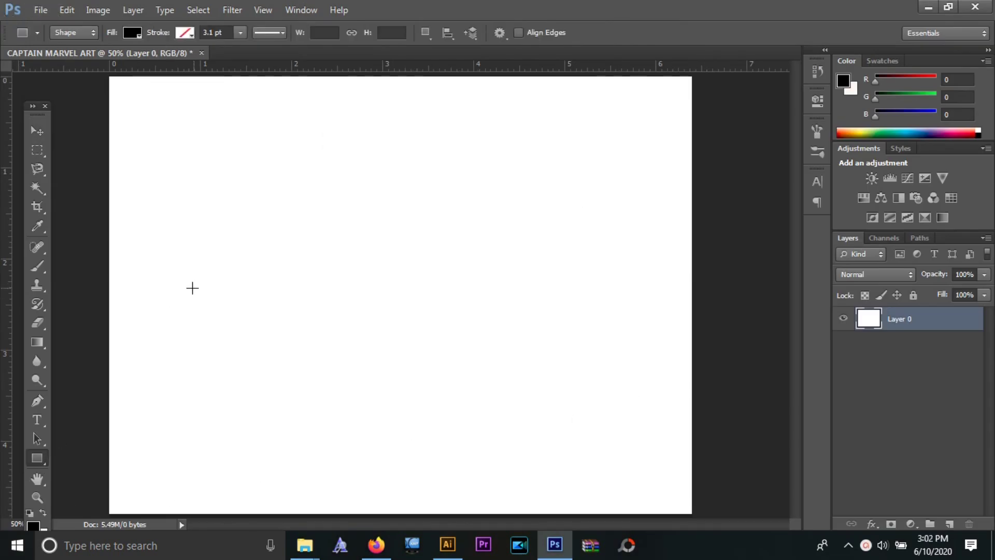
pyautogui.moveTo(197, 286); pyautogui.dragTo(482, 345)
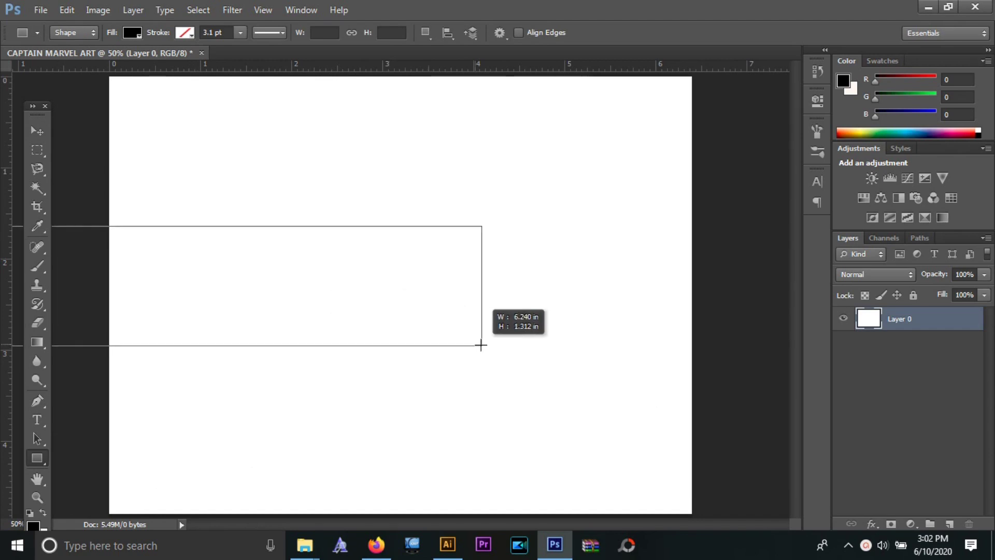
pyautogui.click(36, 131)
pyautogui.moveTo(301, 263); pyautogui.dragTo(490, 322)
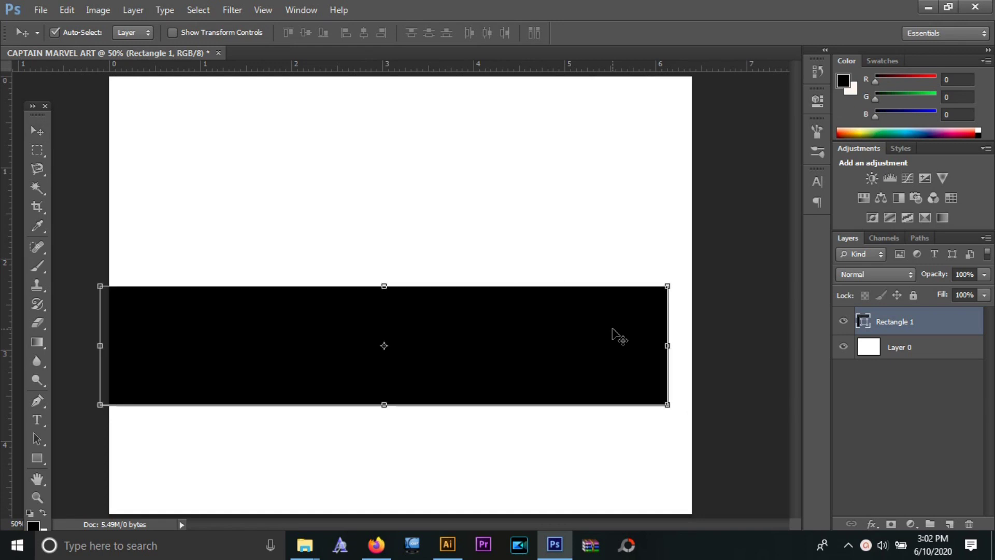
pyautogui.hotkey('ctrl', 't')
pyautogui.moveTo(401, 288); pyautogui.dragTo(401, 226)
pyautogui.moveTo(385, 406); pyautogui.dragTo(385, 485)
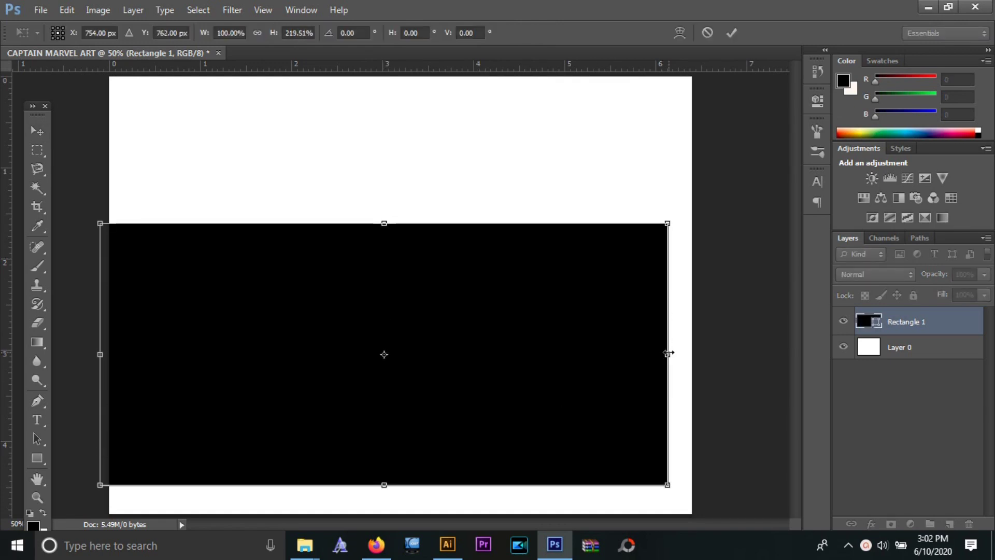
pyautogui.moveTo(667, 353); pyautogui.dragTo(704, 354)
pyautogui.click(731, 33)
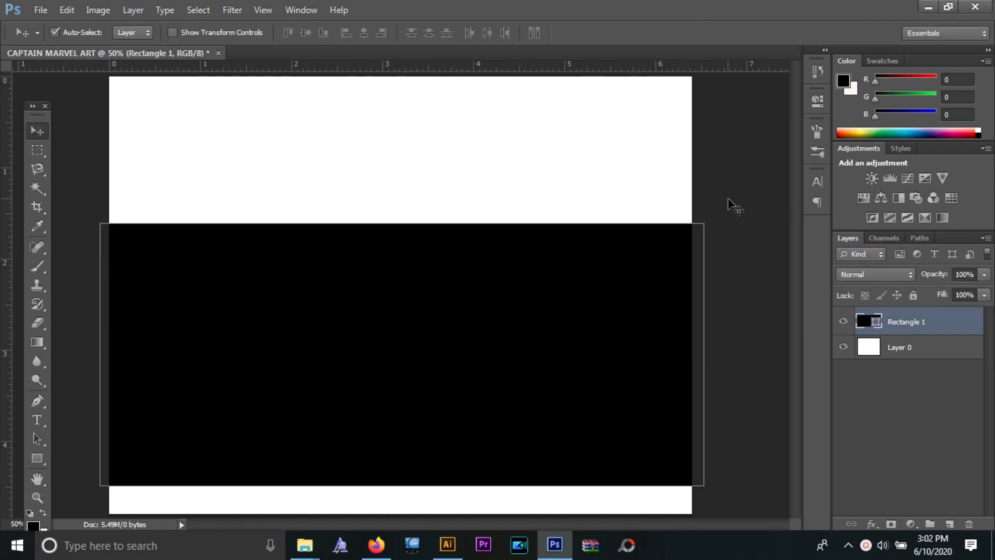
# Move the black band down slightly and raise its top edge a little
pyautogui.moveTo(552, 350); pyautogui.dragTo(559, 366)
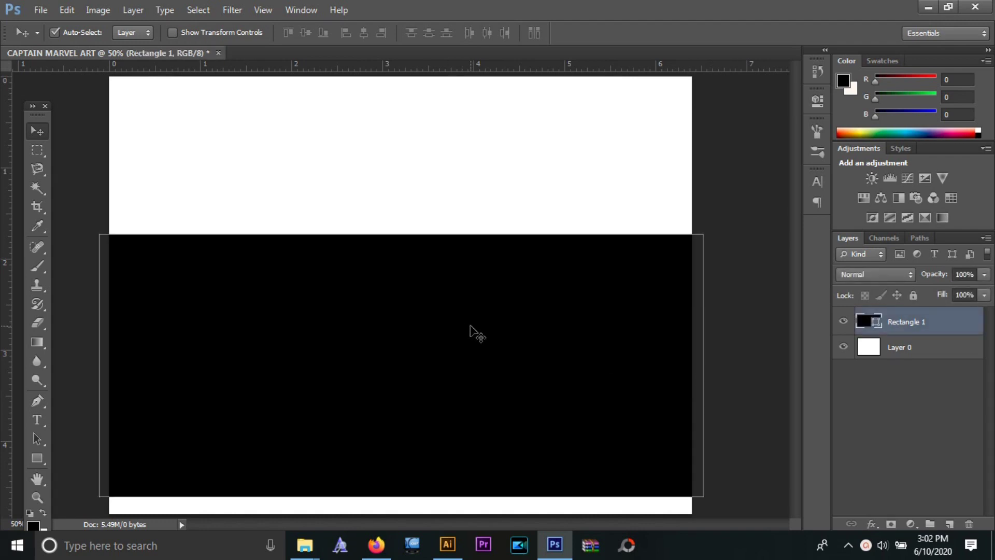
pyautogui.hotkey('ctrl', 't')
pyautogui.moveTo(411, 233); pyautogui.dragTo(410, 230)
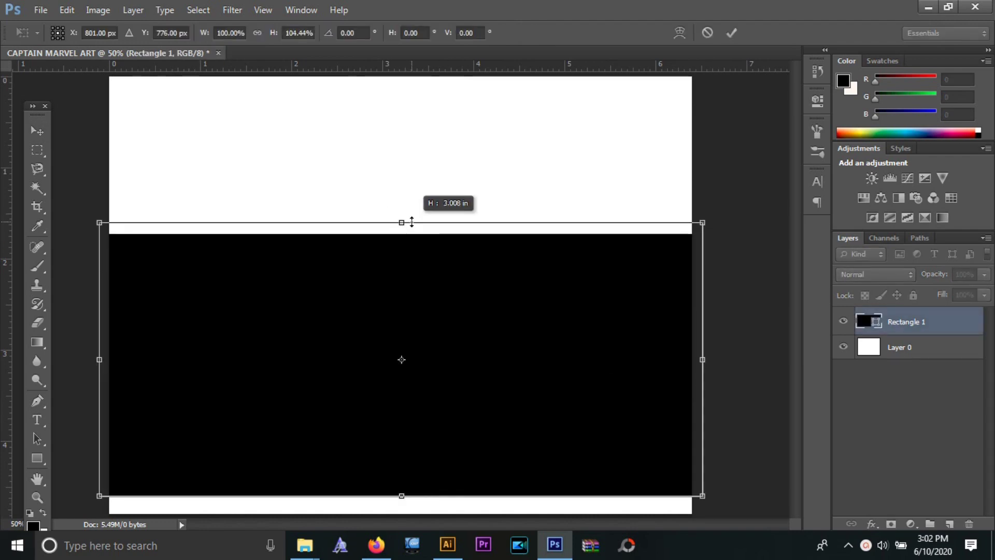
pyautogui.click(731, 33)
# Recolour the Rectangle 1 band to teal 469893
pyautogui.click(703, 170)
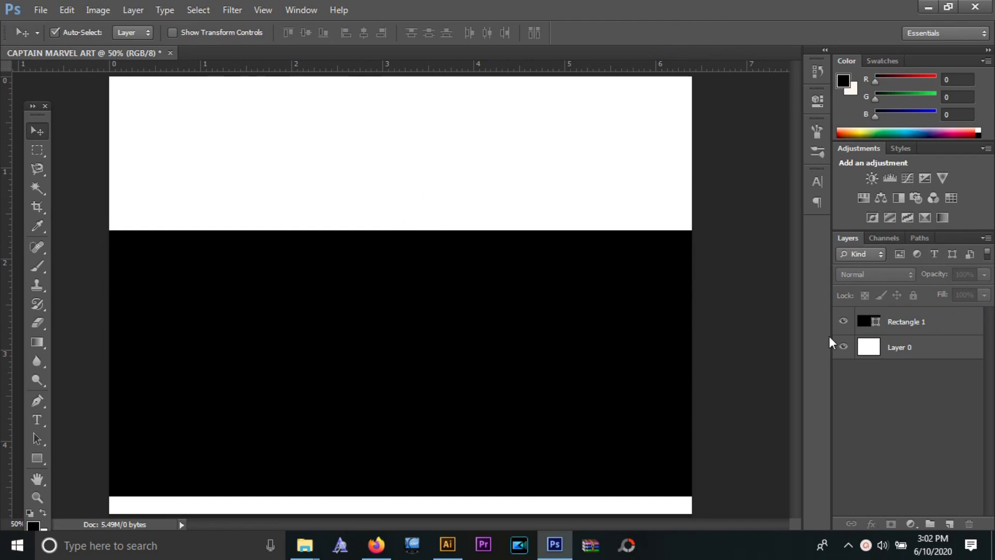
pyautogui.doubleClick(876, 321)
pyautogui.moveTo(724, 358); pyautogui.dragTo(724, 336)
pyautogui.moveTo(629, 344); pyautogui.dragTo(621, 333)
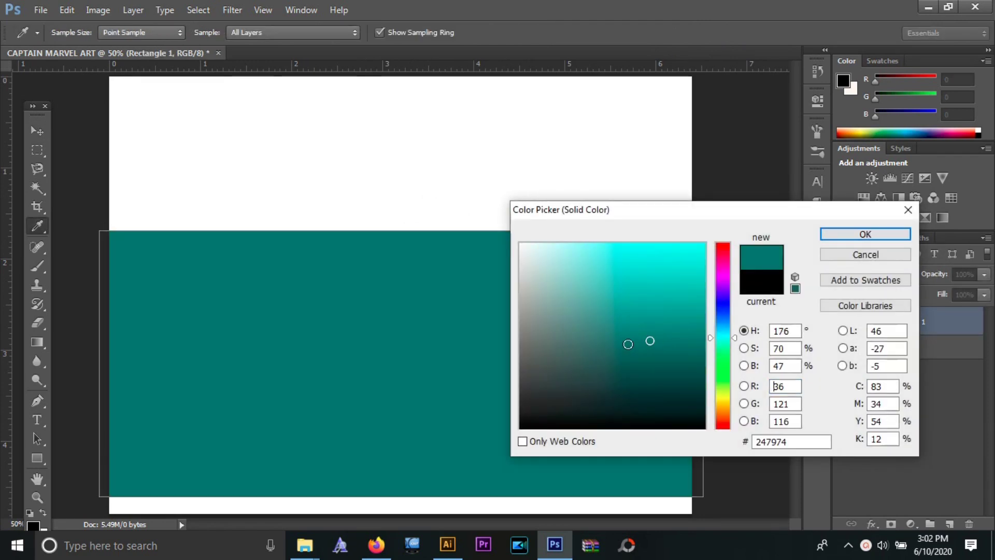
pyautogui.click(835, 233)
pyautogui.doubleClick(876, 322)
pyautogui.moveTo(634, 329)
pyautogui.mouseDown()
pyautogui.moveTo(629, 316)
pyautogui.moveTo(616, 319)
pyautogui.mouseUp()
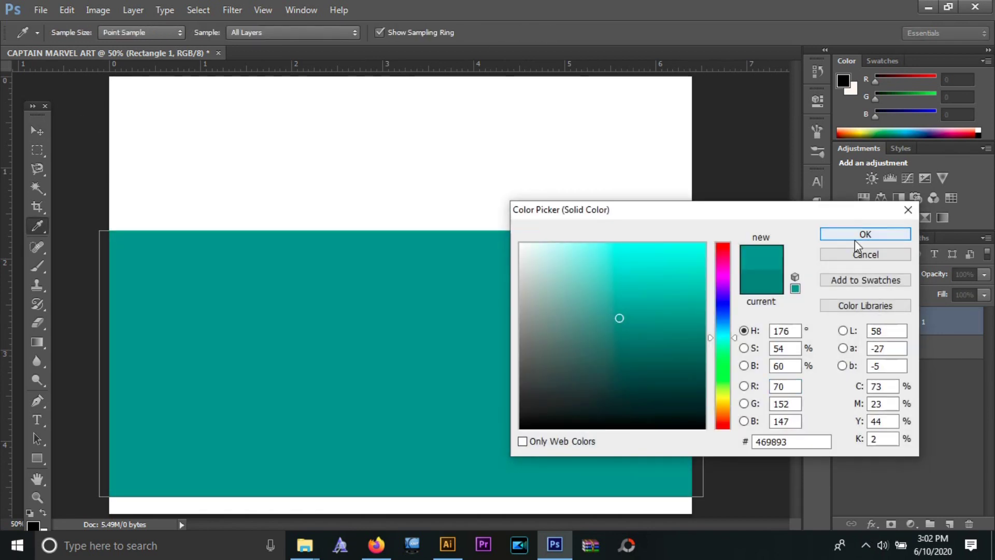
pyautogui.click(858, 238)
# Open the layer style settings for the teal band
pyautogui.click(907, 409)
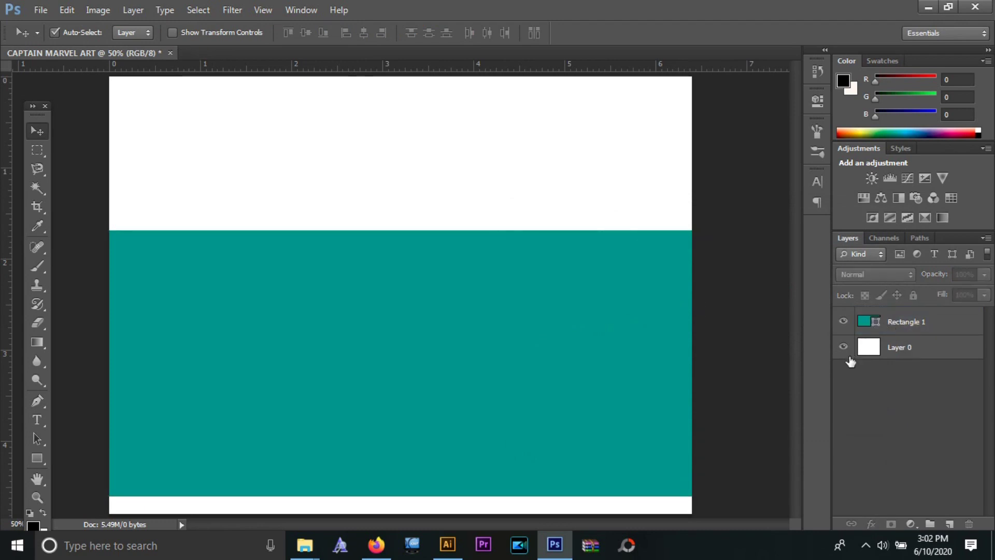
pyautogui.rightClick(895, 318)
pyautogui.click(770, 49)
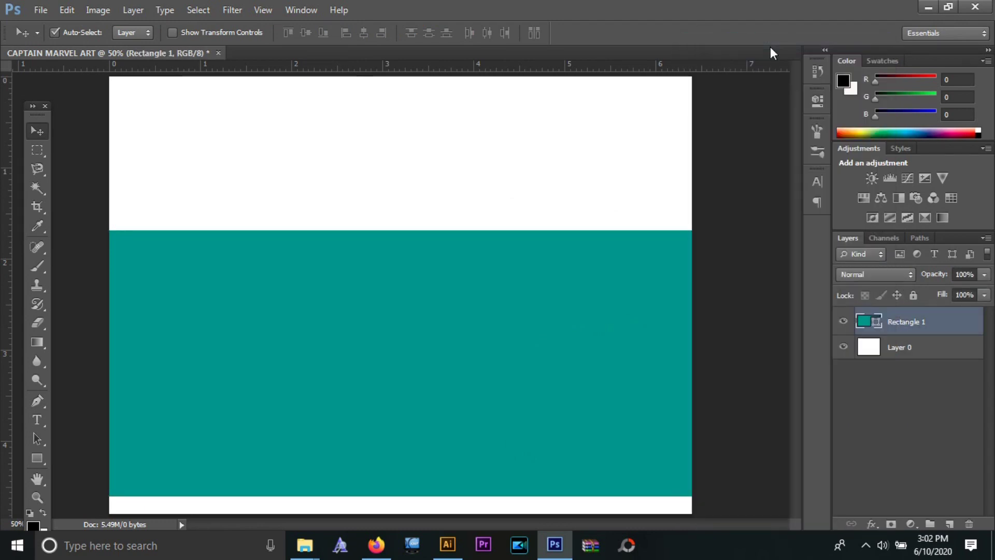
# Turn on an emboss Texture using the #10 Extra Heavy pattern at a smaller scale
pyautogui.press('space')
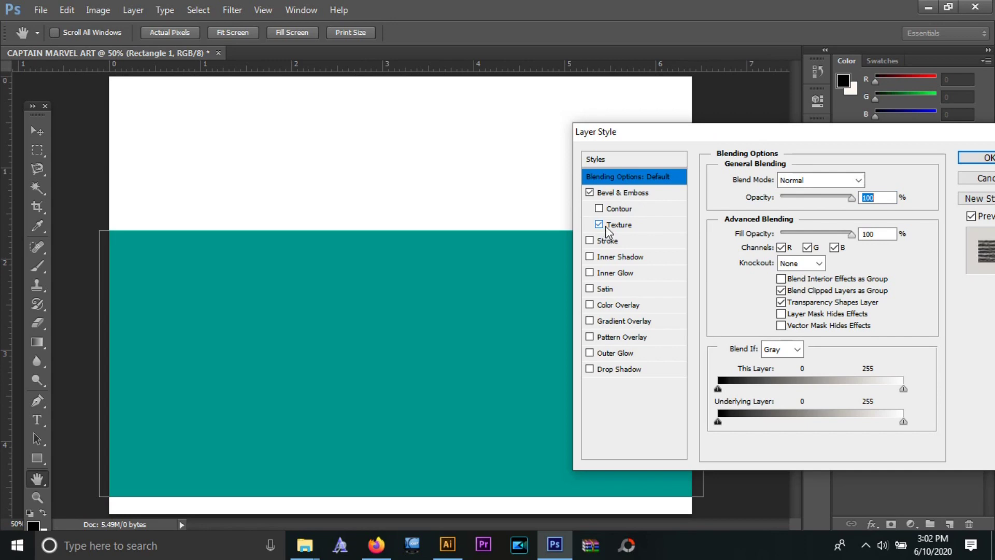
pyautogui.click(600, 225)
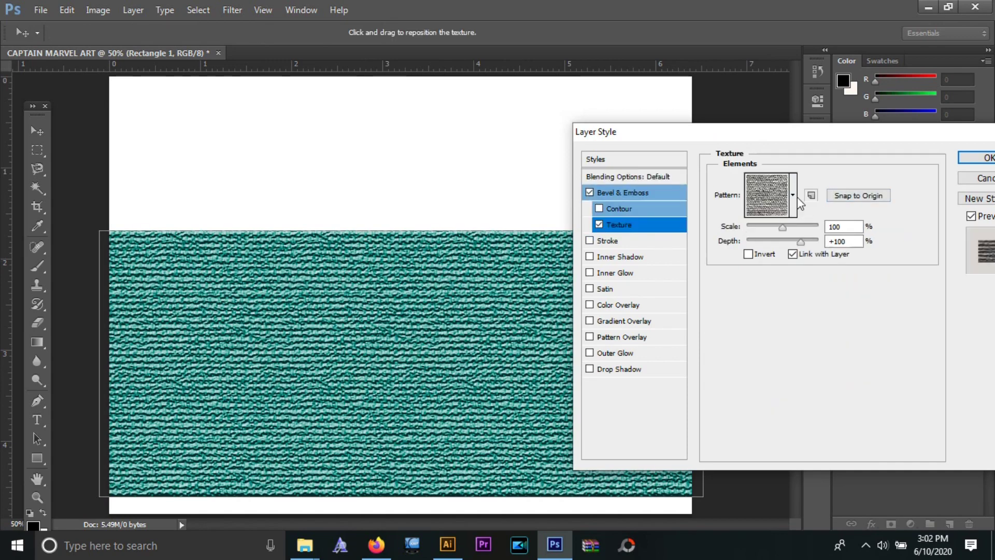
pyautogui.click(793, 196)
pyautogui.click(755, 260)
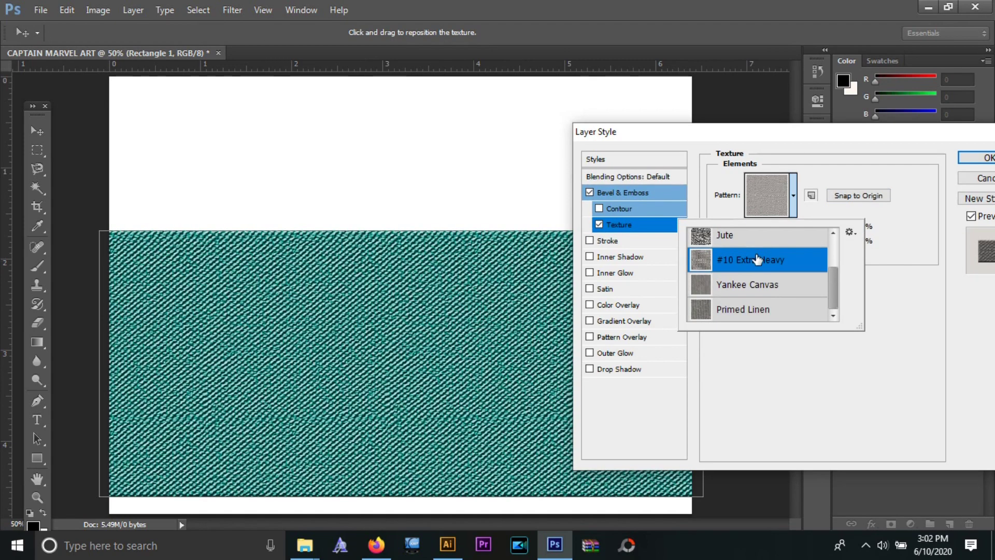
pyautogui.press('Return')
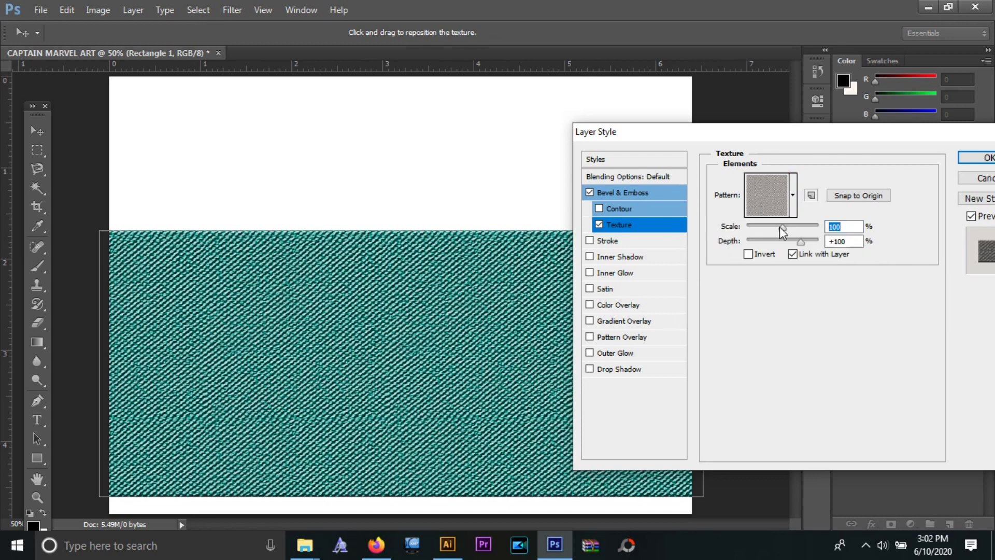
pyautogui.moveTo(780, 226); pyautogui.dragTo(776, 227)
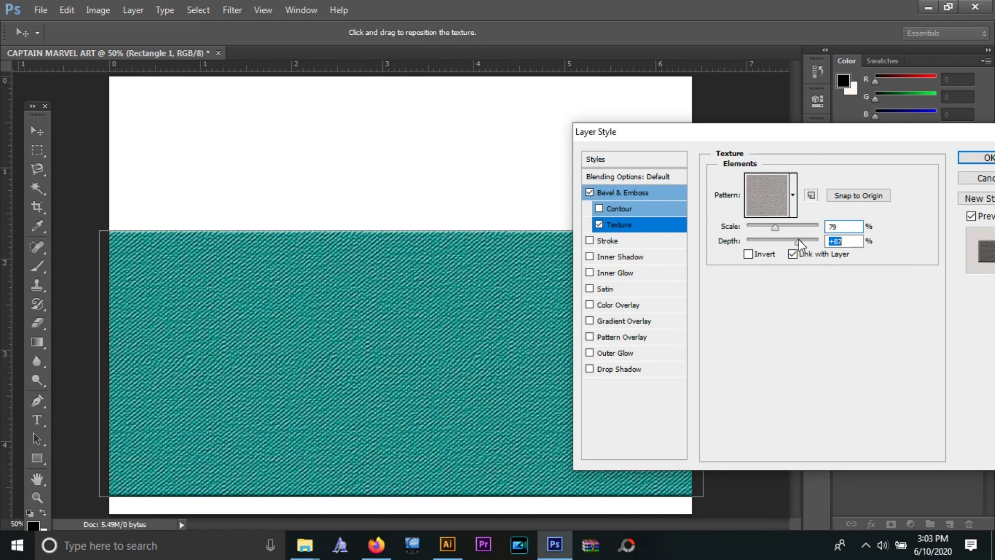
pyautogui.moveTo(776, 227); pyautogui.dragTo(770, 229)
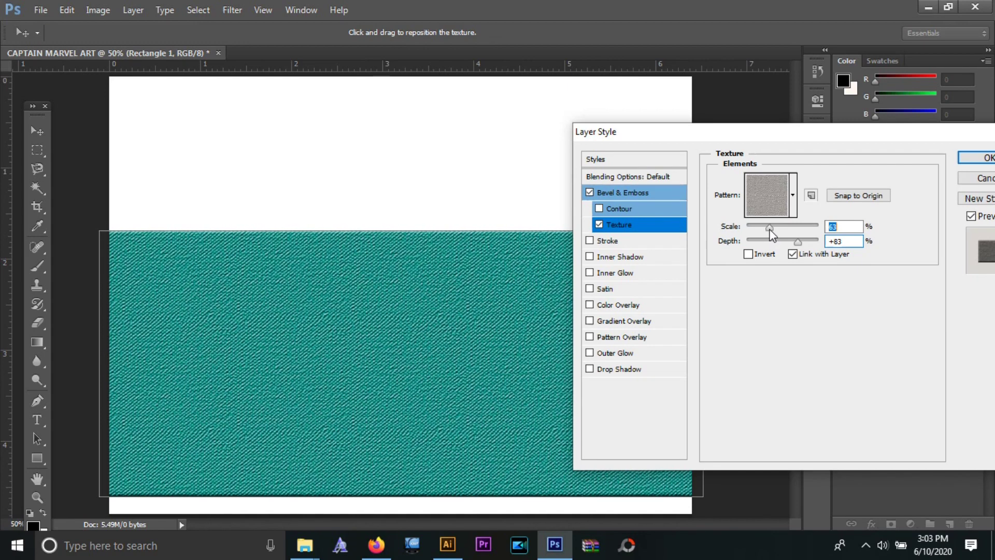
# Tune the Bevel & Emboss size, depth and shadow opacity, apply it, and save
pyautogui.click(641, 192)
pyautogui.moveTo(776, 264)
pyautogui.mouseDown()
pyautogui.moveTo(742, 268)
pyautogui.moveTo(782, 248)
pyautogui.mouseUp()
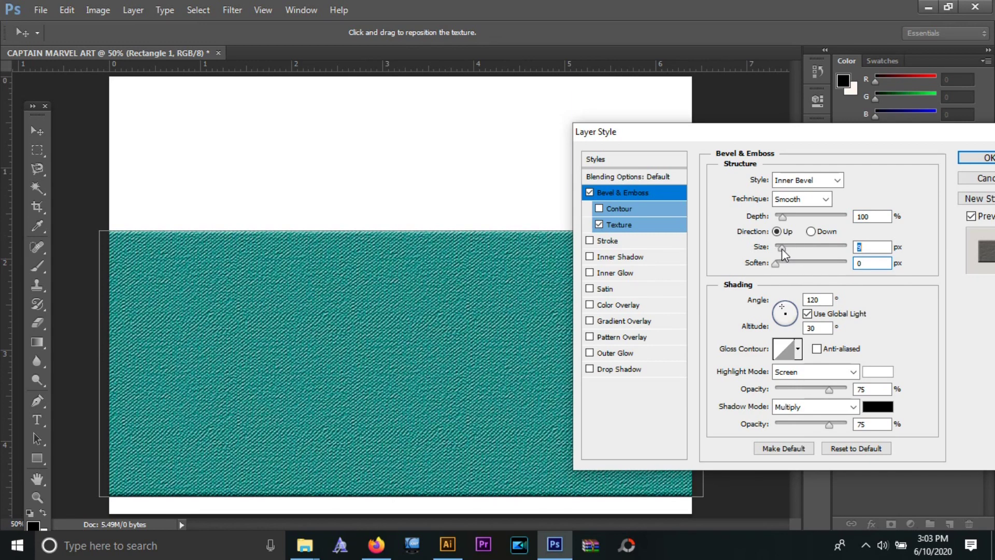
pyautogui.moveTo(782, 216); pyautogui.dragTo(781, 218)
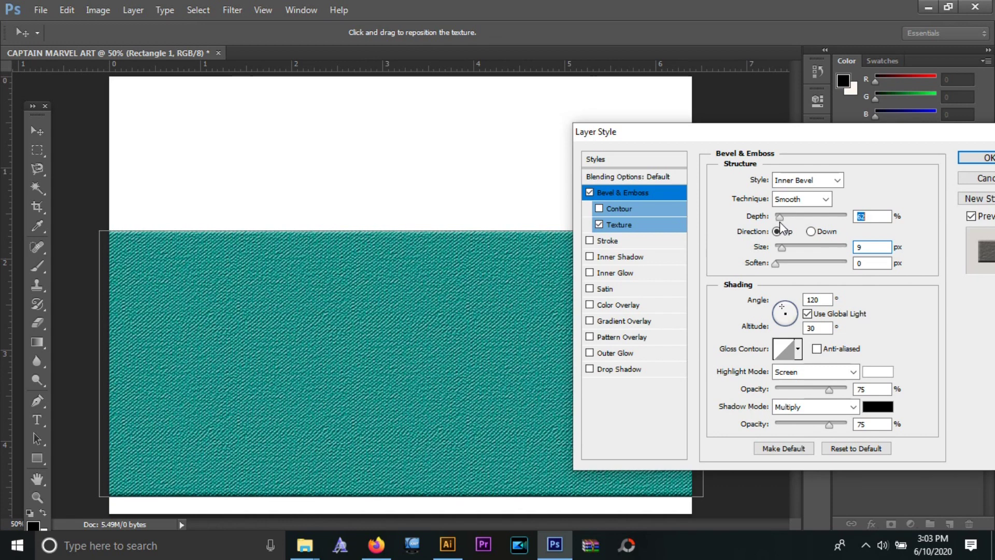
pyautogui.moveTo(780, 222); pyautogui.dragTo(785, 224)
pyautogui.moveTo(833, 424); pyautogui.dragTo(828, 428)
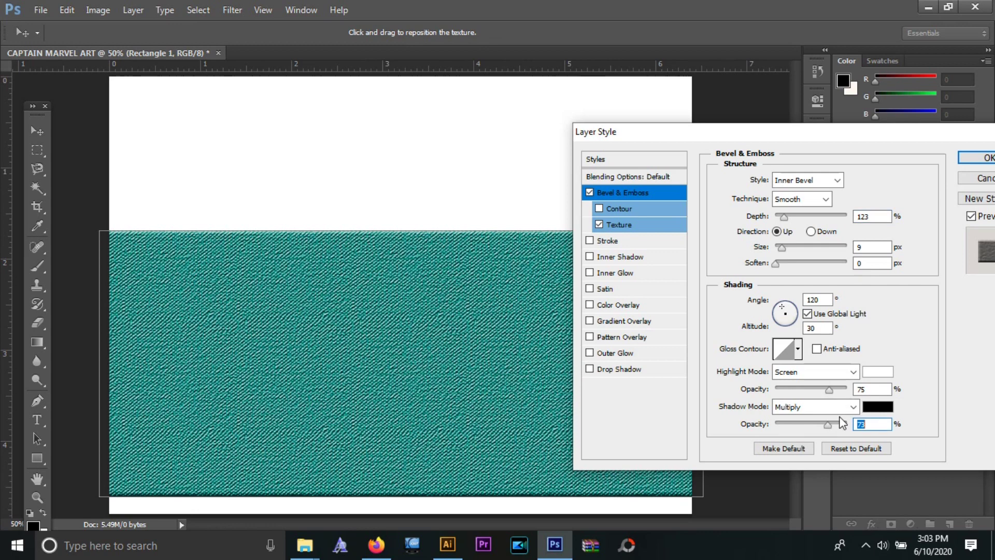
pyautogui.click(967, 167)
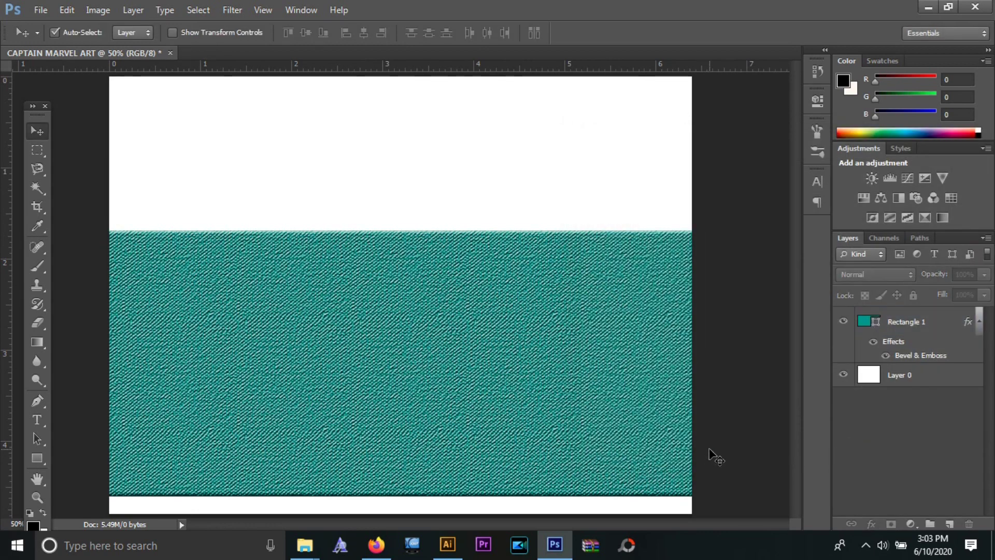
pyautogui.hotkey('ctrl', 's')
# Save the poster as a PSD and open Layer 0's Blending Options
pyautogui.click(676, 331)
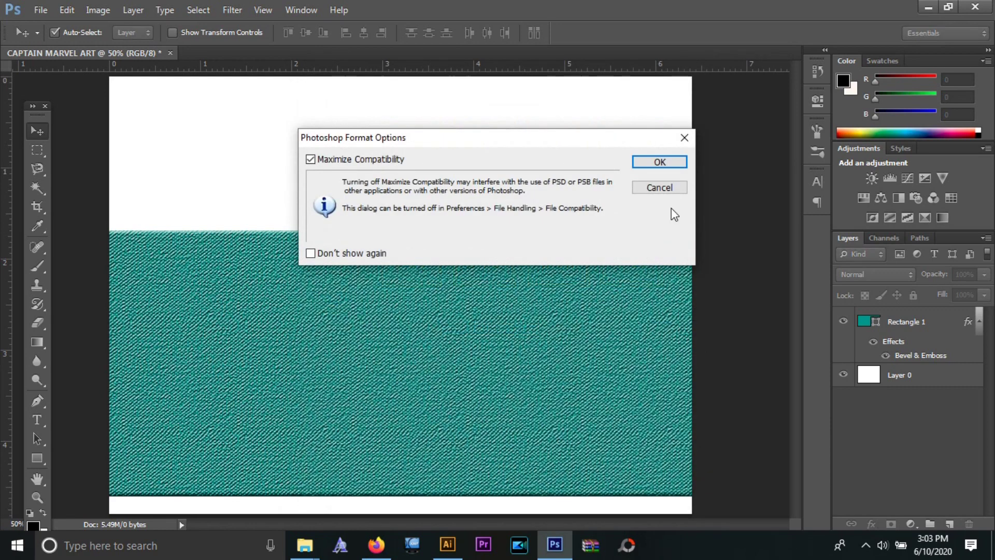
pyautogui.click(659, 162)
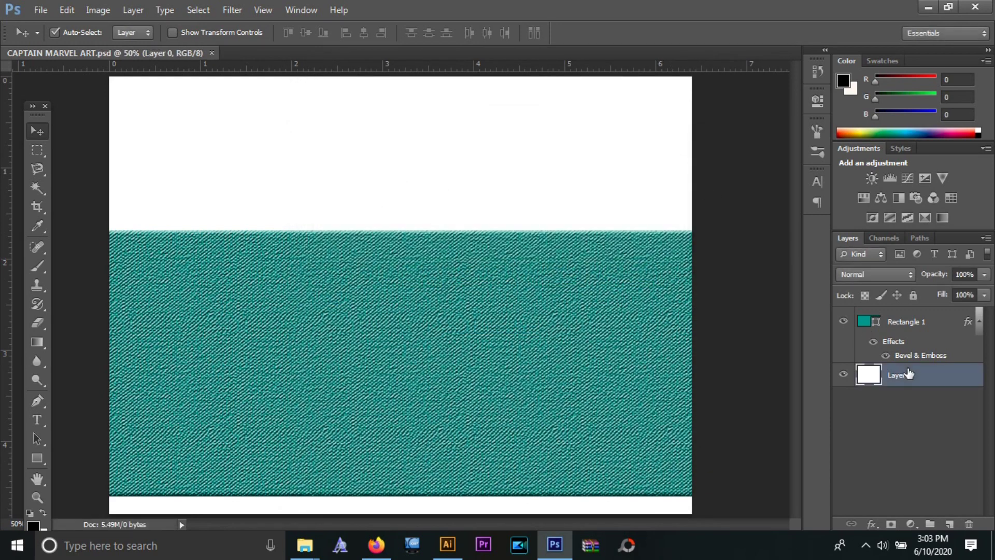
pyautogui.rightClick(867, 380)
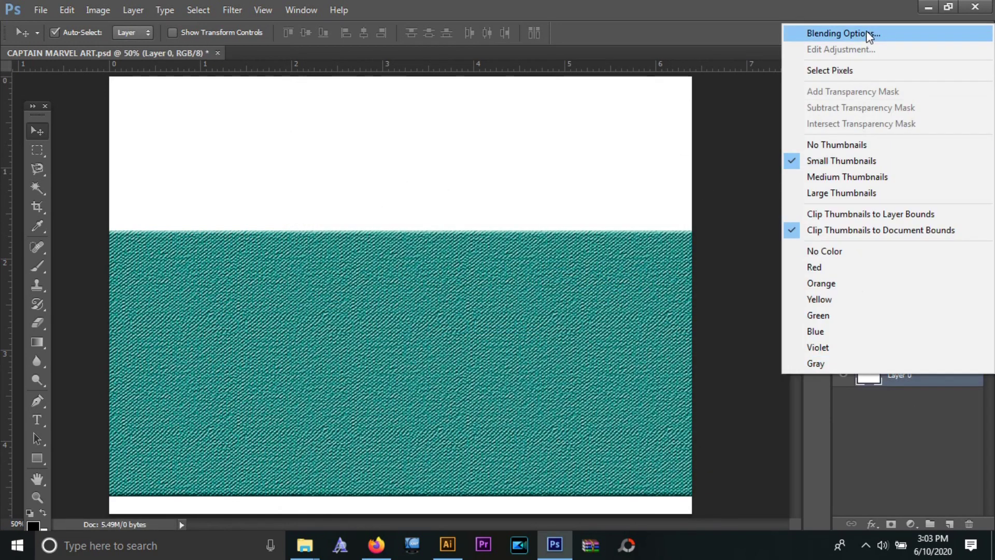
pyautogui.click(751, 125)
pyautogui.press('h')
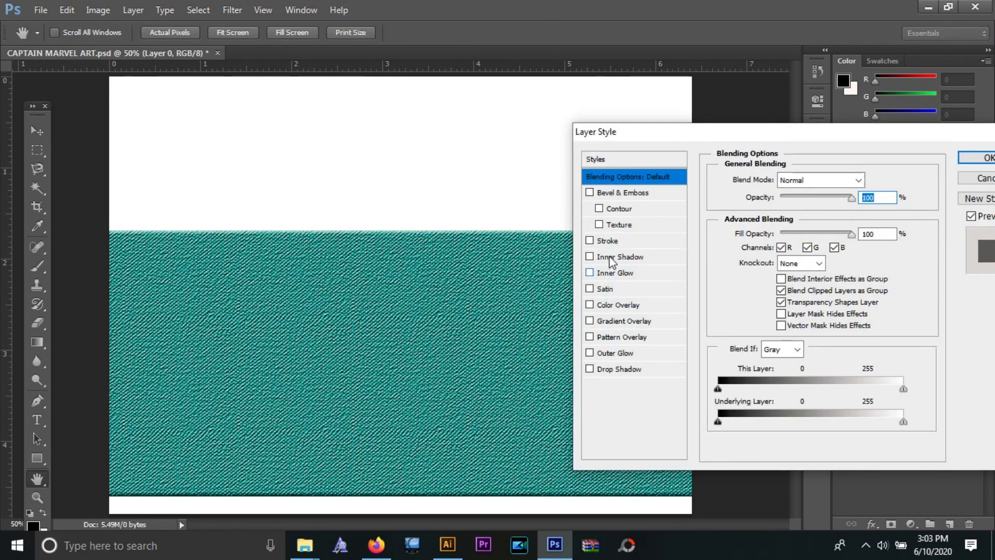
# Give the white background a deep red Color Overlay and add an empty layer above it
pyautogui.click(598, 307)
pyautogui.click(872, 180)
pyautogui.click(619, 327)
pyautogui.moveTo(699, 369); pyautogui.dragTo(691, 321)
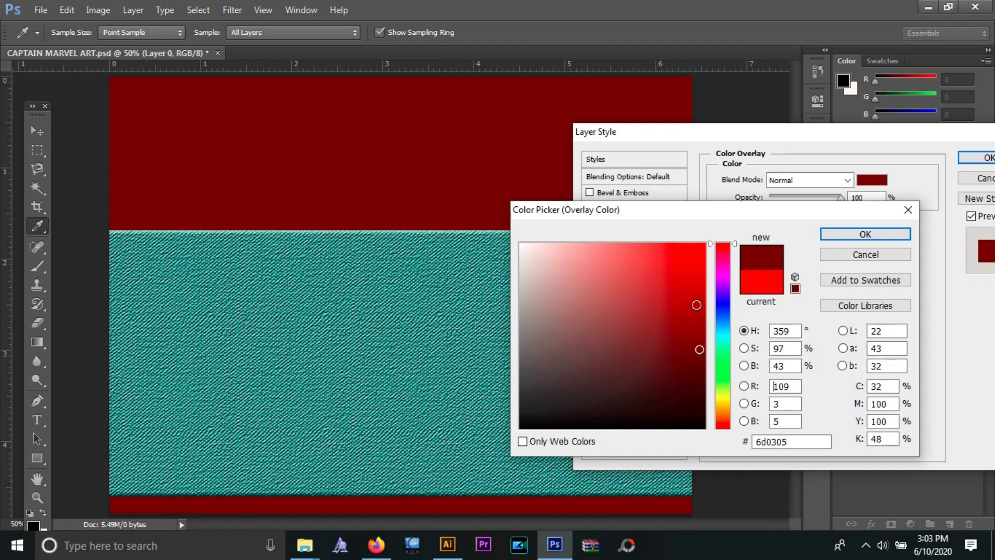
pyautogui.click(865, 234)
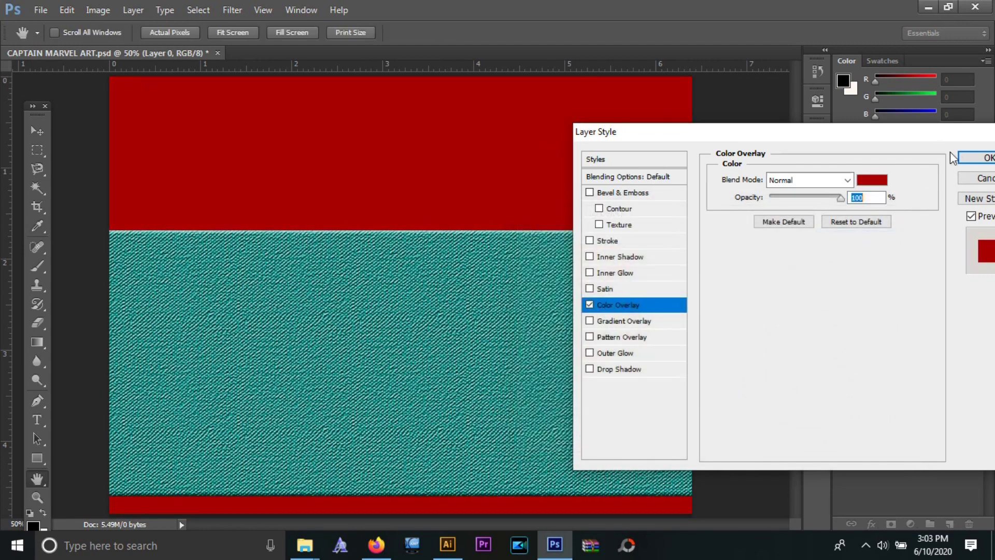
pyautogui.click(980, 157)
pyautogui.click(949, 524)
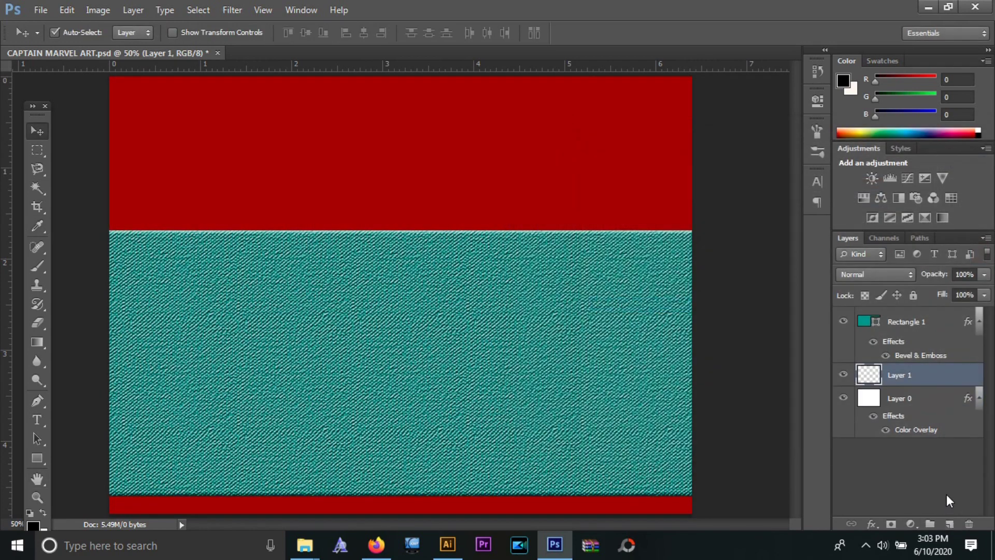
pyautogui.click(39, 460)
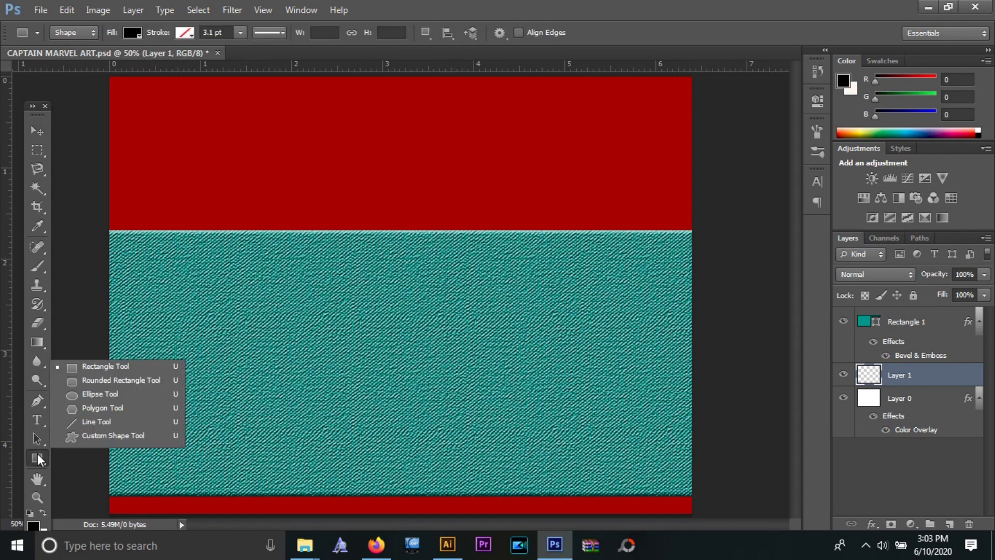
# Draw a large circle above the teal band and nudge it right and down
pyautogui.click(125, 397)
pyautogui.moveTo(270, 375); pyautogui.dragTo(612, 163)
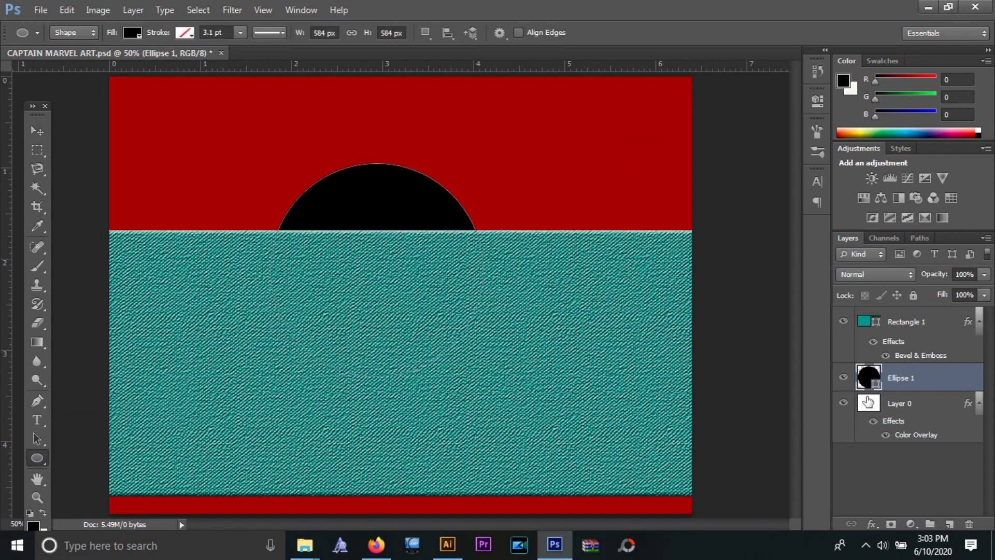
pyautogui.click(37, 130)
pyautogui.moveTo(424, 214); pyautogui.dragTo(465, 221)
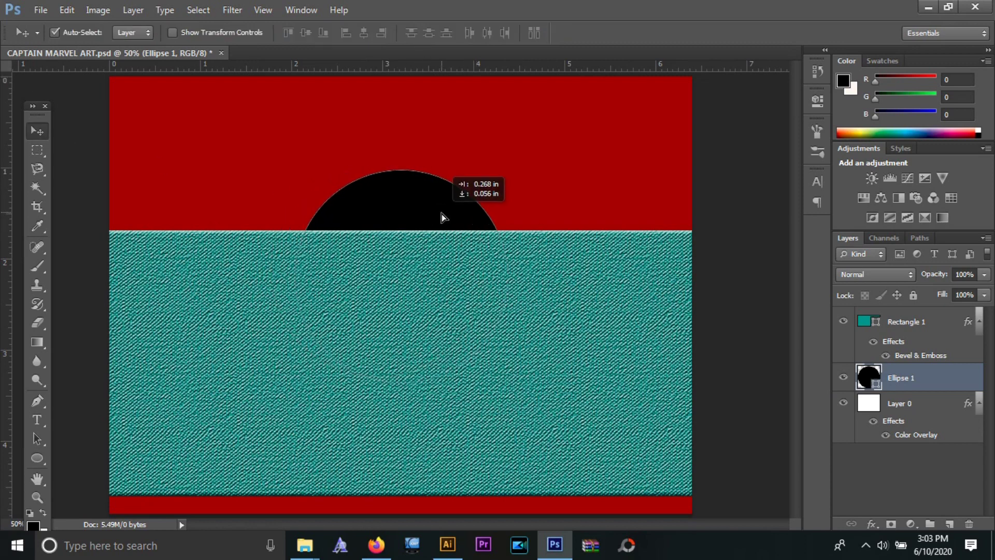
# Fill the circle with bright red-orange ff4021
pyautogui.doubleClick(877, 384)
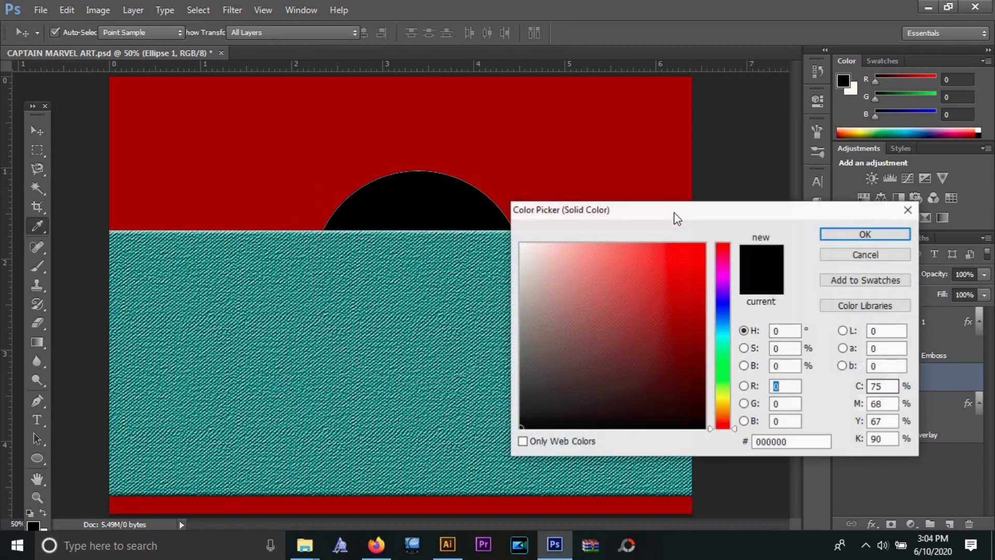
pyautogui.moveTo(600, 343); pyautogui.dragTo(587, 222)
pyautogui.moveTo(623, 220); pyautogui.dragTo(625, 222)
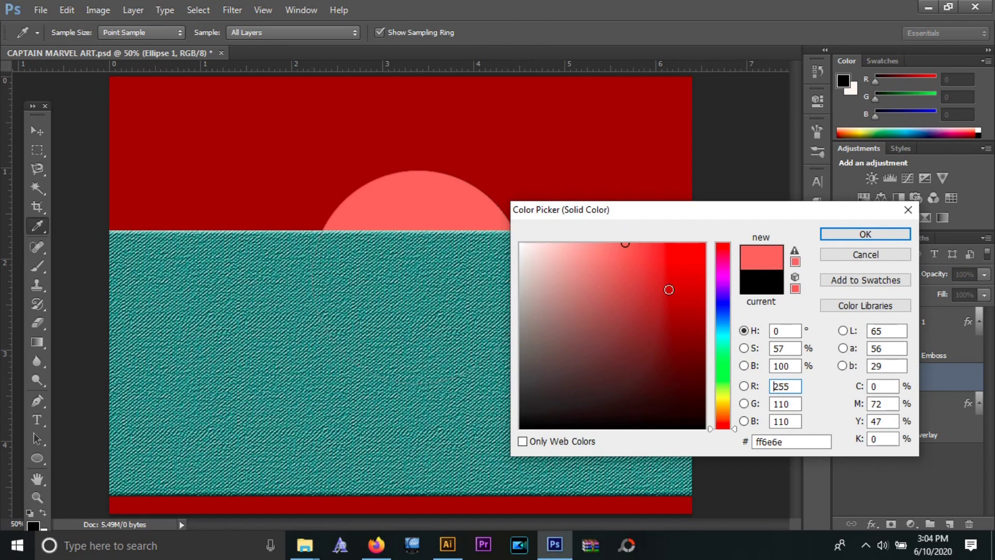
pyautogui.moveTo(722, 366); pyautogui.dragTo(724, 430)
pyautogui.click(667, 254)
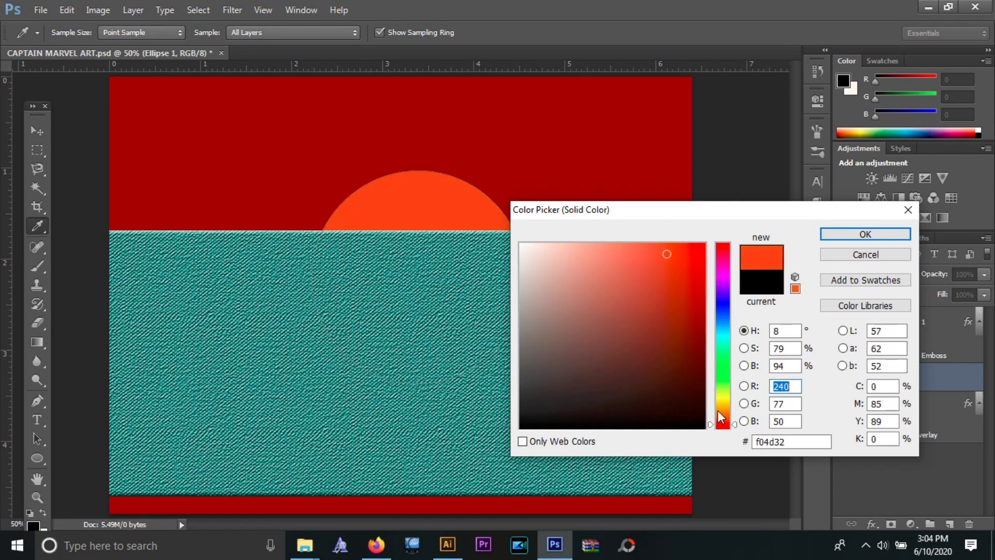
pyautogui.moveTo(683, 270); pyautogui.dragTo(682, 238)
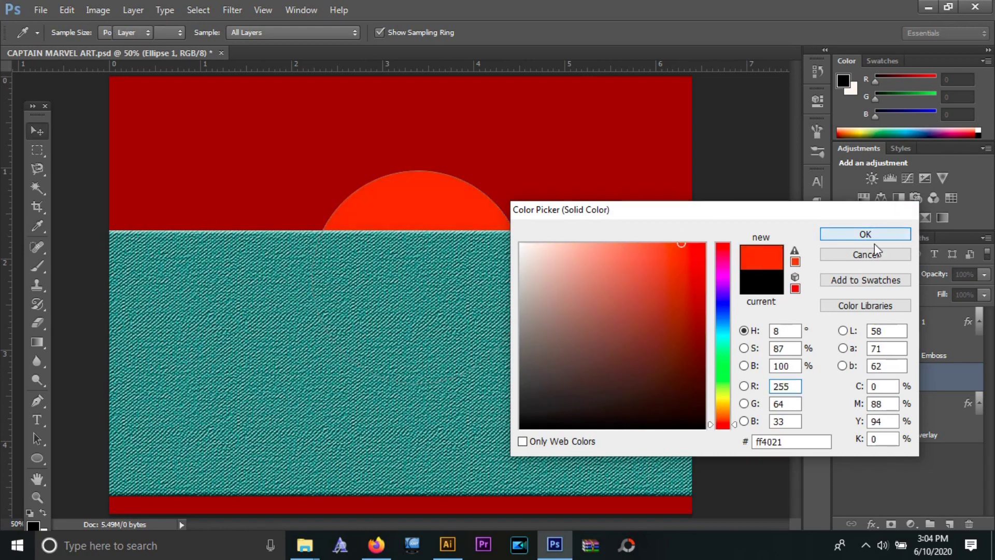
pyautogui.click(865, 234)
# Start a Gaussian Blur on the circle from the Filter menu
pyautogui.press('v')
pyautogui.click(228, 11)
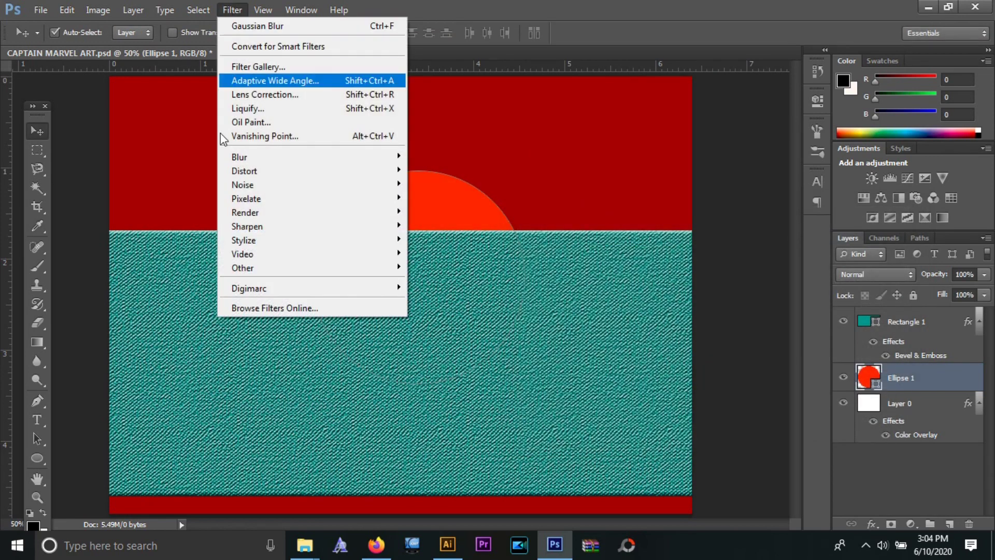
pyautogui.moveTo(239, 158)
pyautogui.click(464, 256)
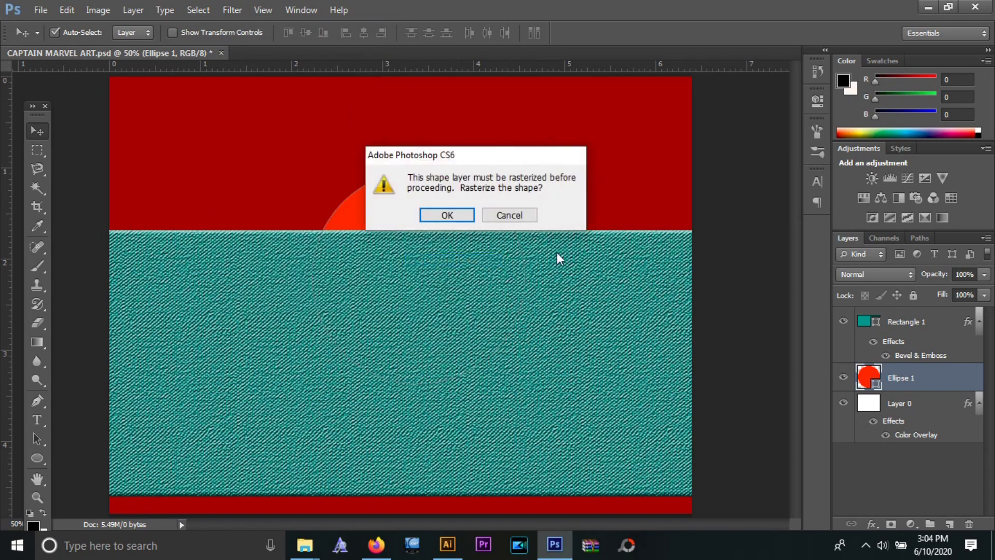
# Rasterize the circle and apply a Gaussian Blur of radius 143.3
pyautogui.click(449, 220)
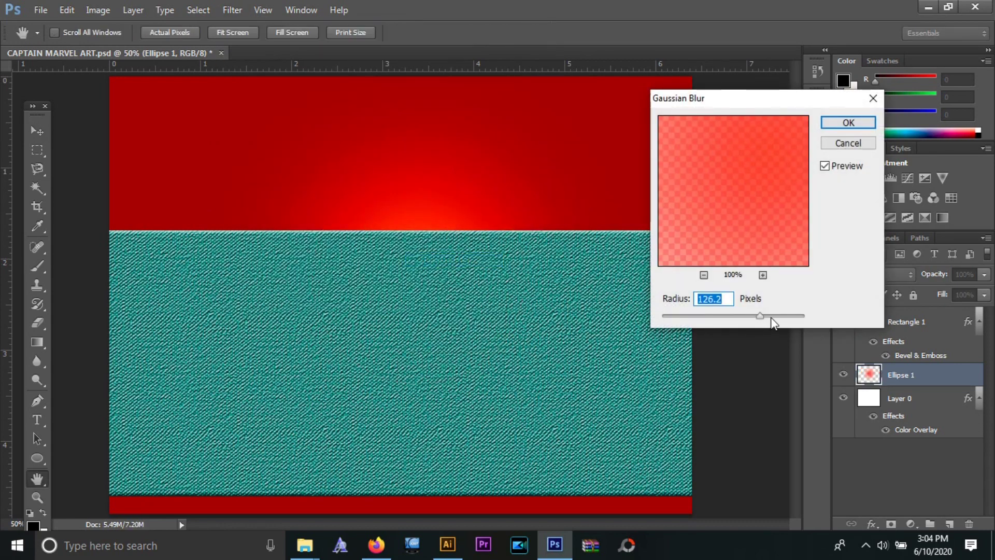
pyautogui.moveTo(772, 317); pyautogui.dragTo(765, 315)
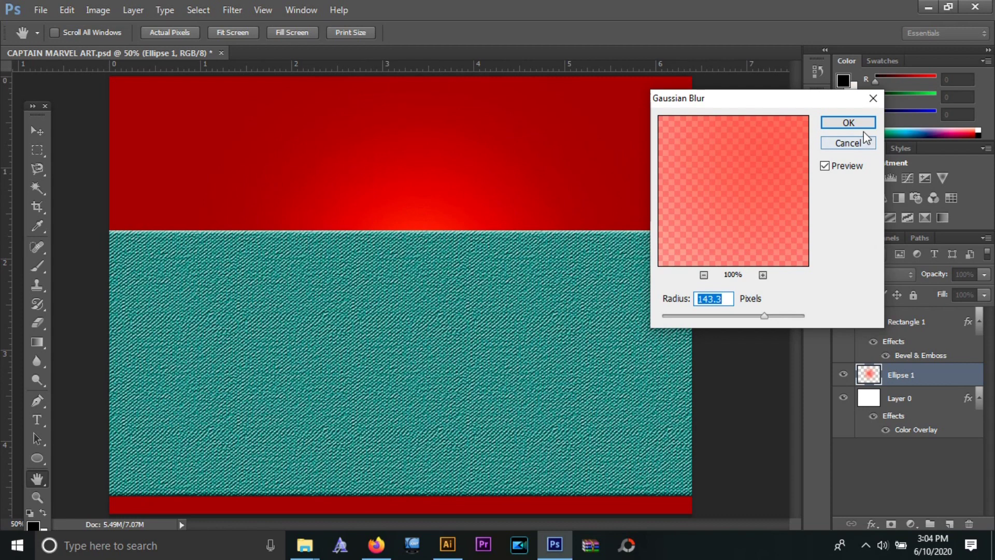
pyautogui.click(861, 124)
# Scale the blurred glow up to about 177% and nudge it slightly right and down
pyautogui.hotkey('ctrl', 't')
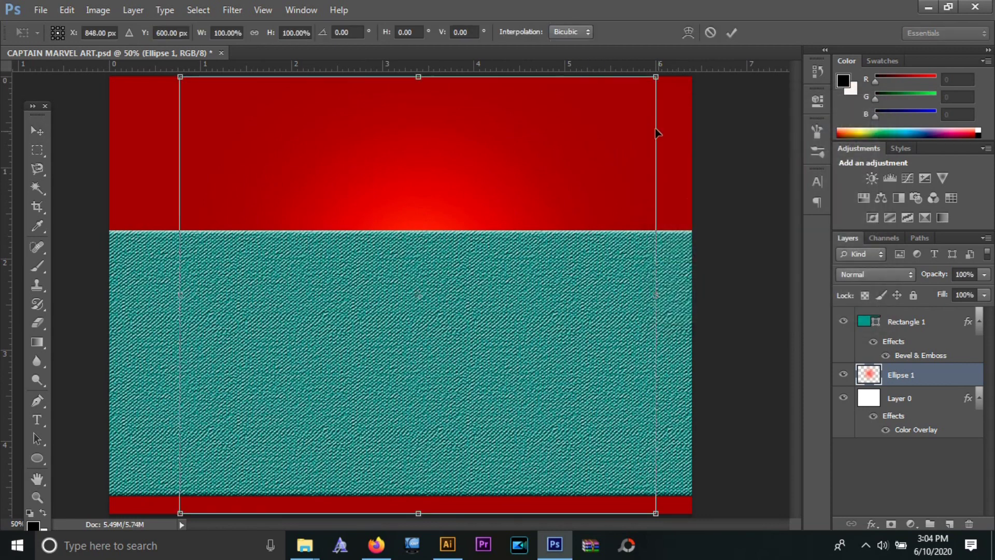
pyautogui.hotkey('ctrl', '-')
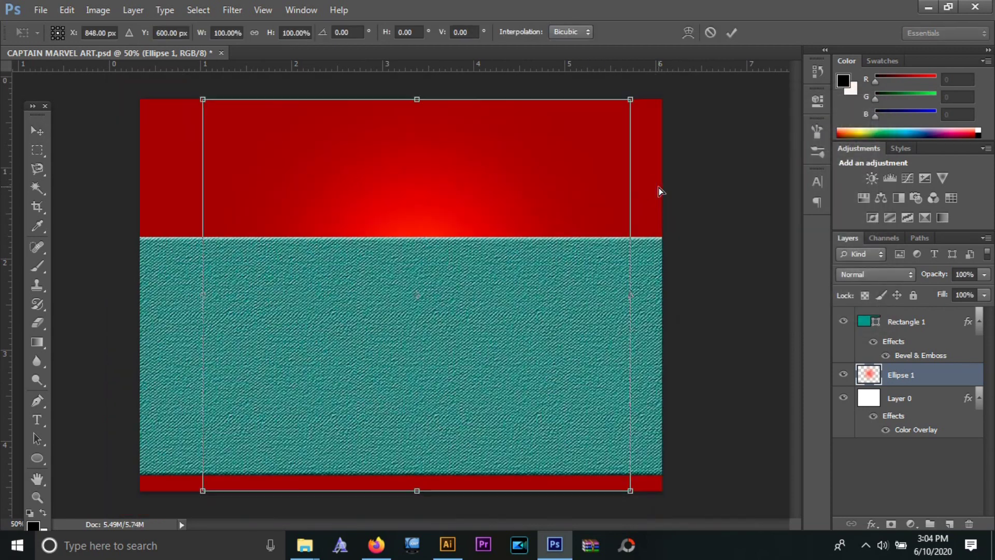
pyautogui.moveTo(578, 161); pyautogui.dragTo(728, 80)
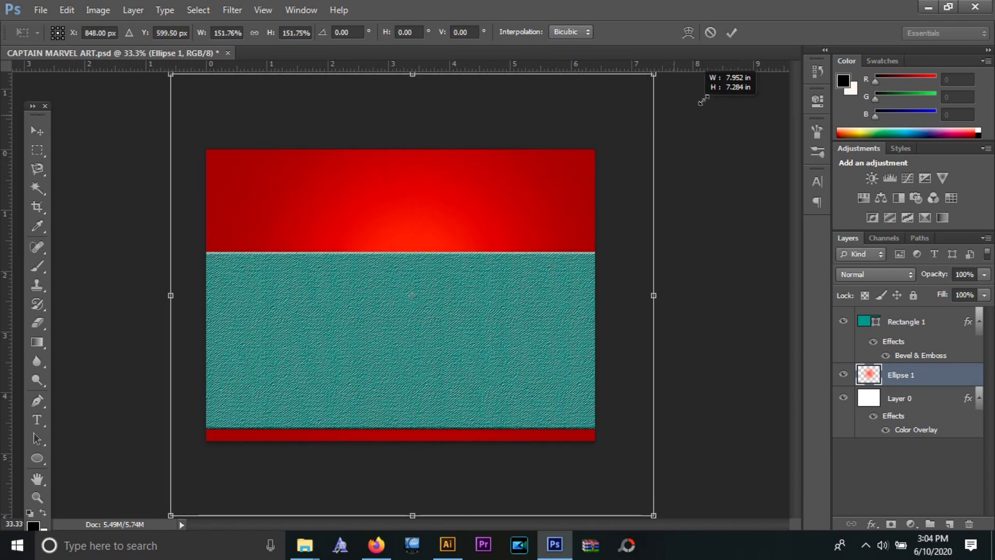
pyautogui.moveTo(404, 230); pyautogui.dragTo(409, 235)
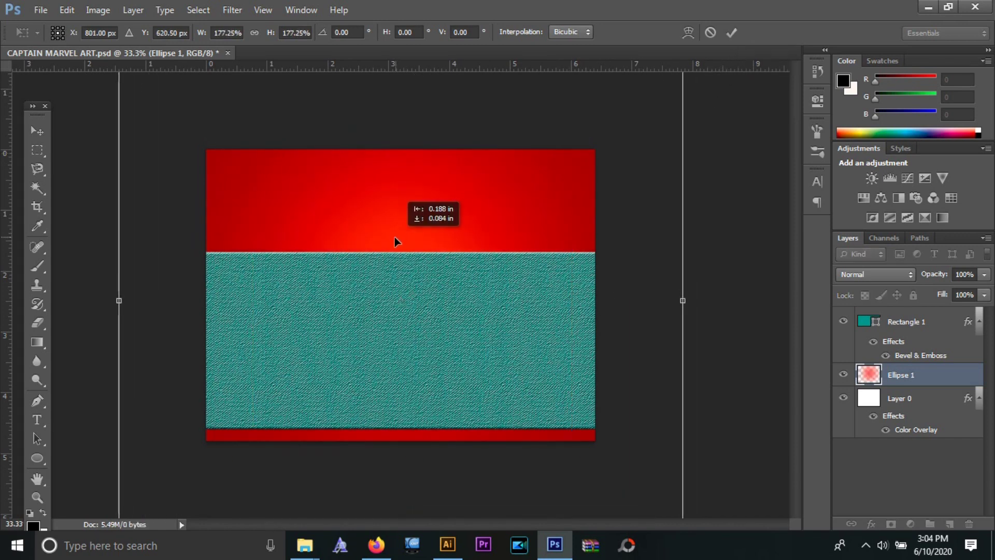
pyautogui.click(733, 36)
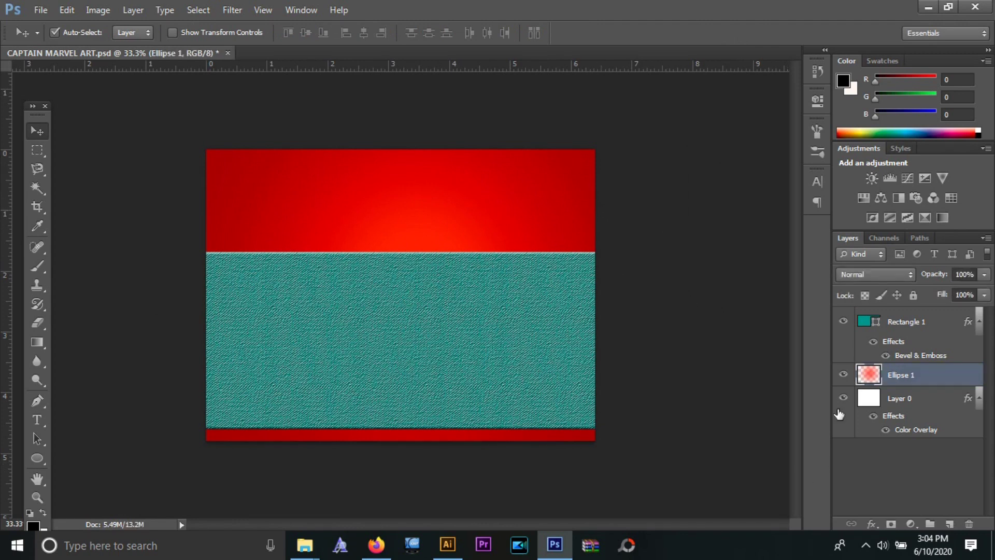
# Change Layer 0's Color Overlay to dark maroon 591e1f
pyautogui.click(902, 434)
pyautogui.press('space')
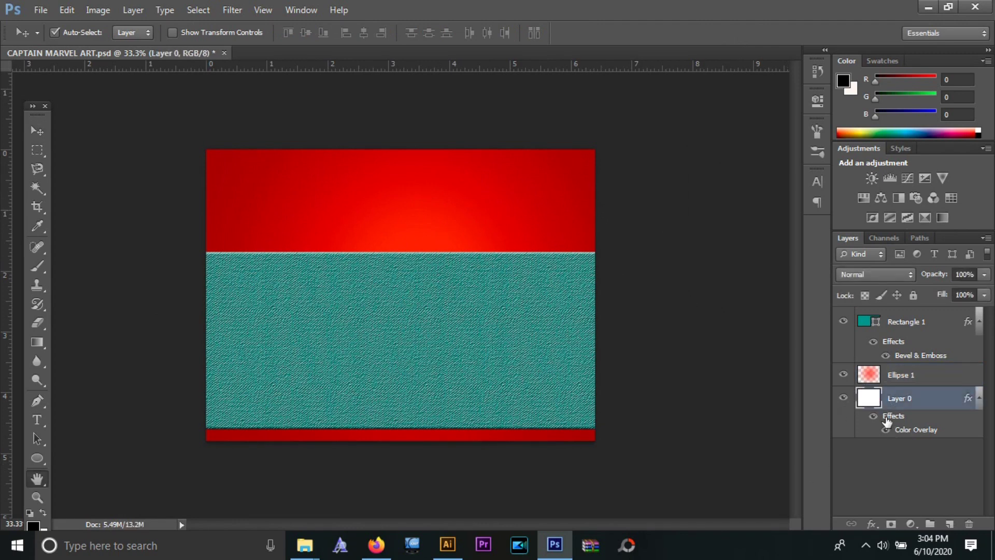
pyautogui.doubleClick(887, 423)
pyautogui.click(872, 180)
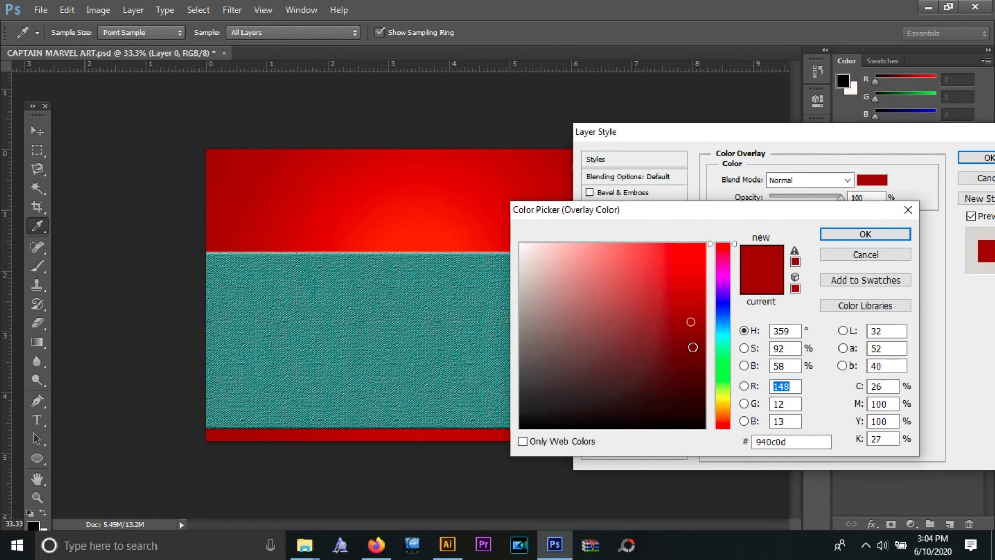
pyautogui.click(693, 358)
pyautogui.click(690, 377)
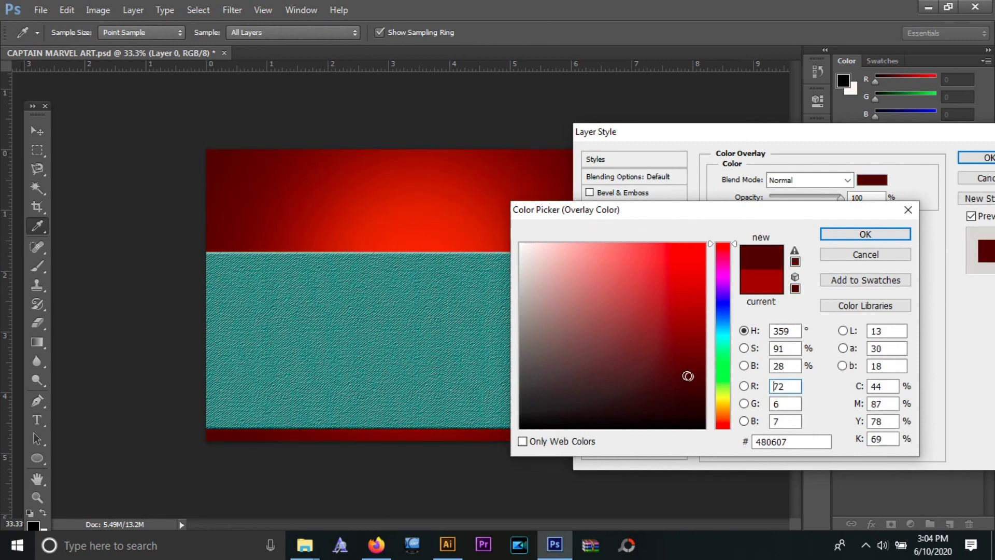
pyautogui.click(663, 361)
pyautogui.click(643, 364)
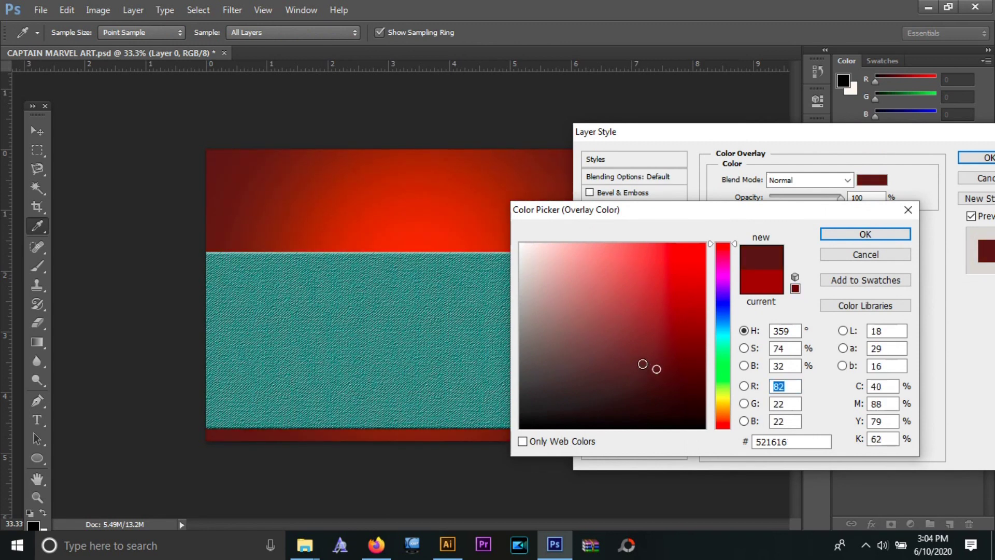
pyautogui.press('Return')
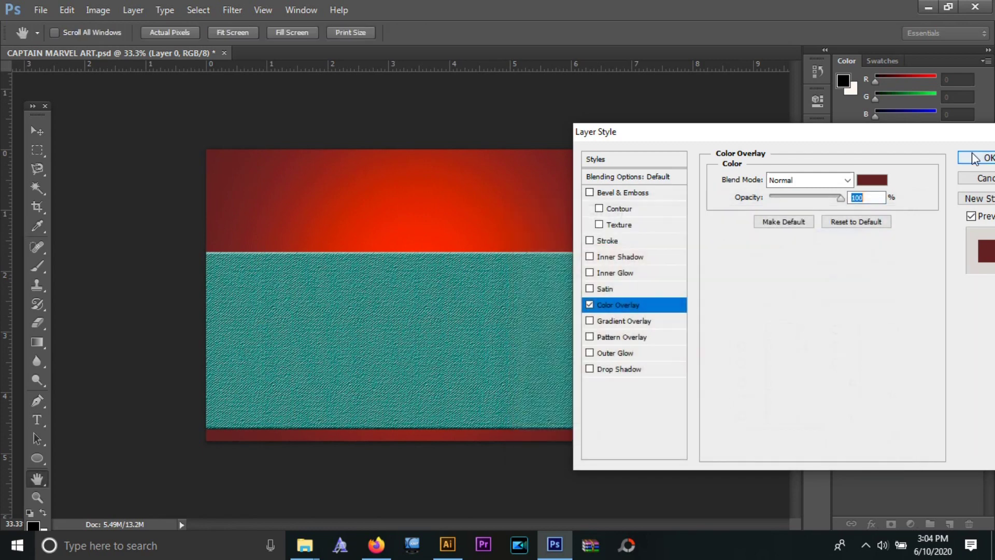
pyautogui.press('Return')
# Shift the Ellipse 1 glow slightly and stretch it wider horizontally
pyautogui.moveTo(413, 218); pyautogui.dragTo(407, 236)
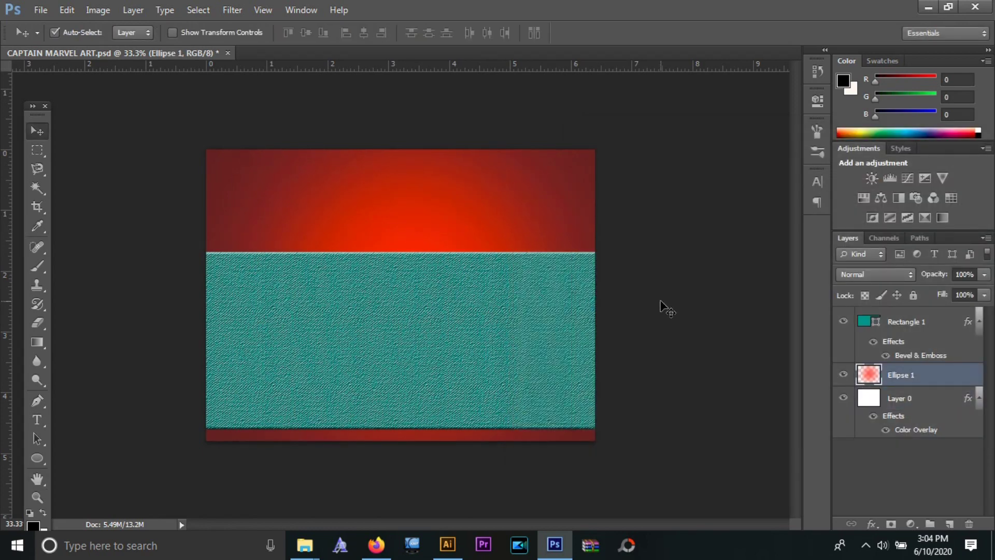
pyautogui.hotkey('ctrl', 't')
pyautogui.moveTo(691, 311); pyautogui.dragTo(748, 311)
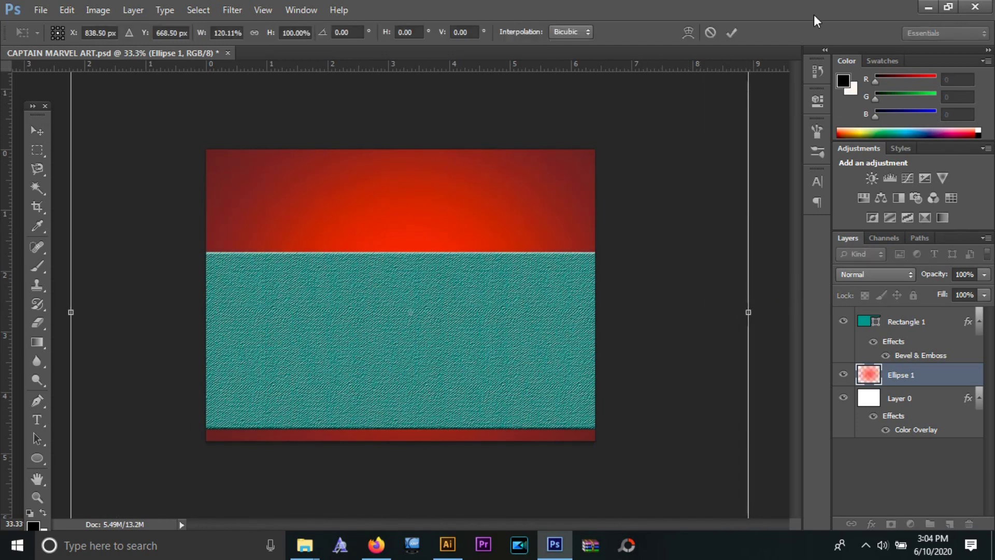
pyautogui.click(731, 32)
pyautogui.click(948, 458)
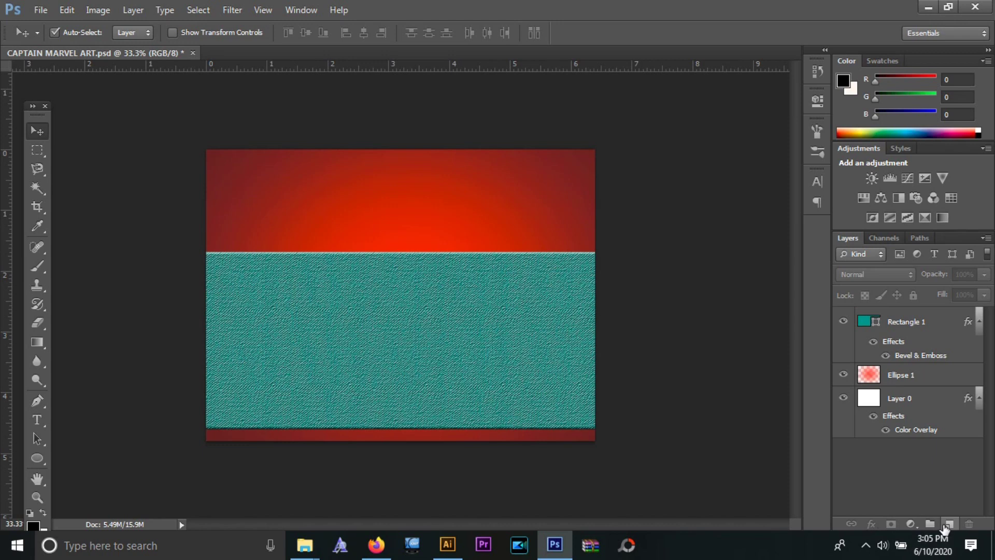
# Draw a thin rectangular bar above the teal band, undoing an accidental ellipse first
pyautogui.click(44, 459)
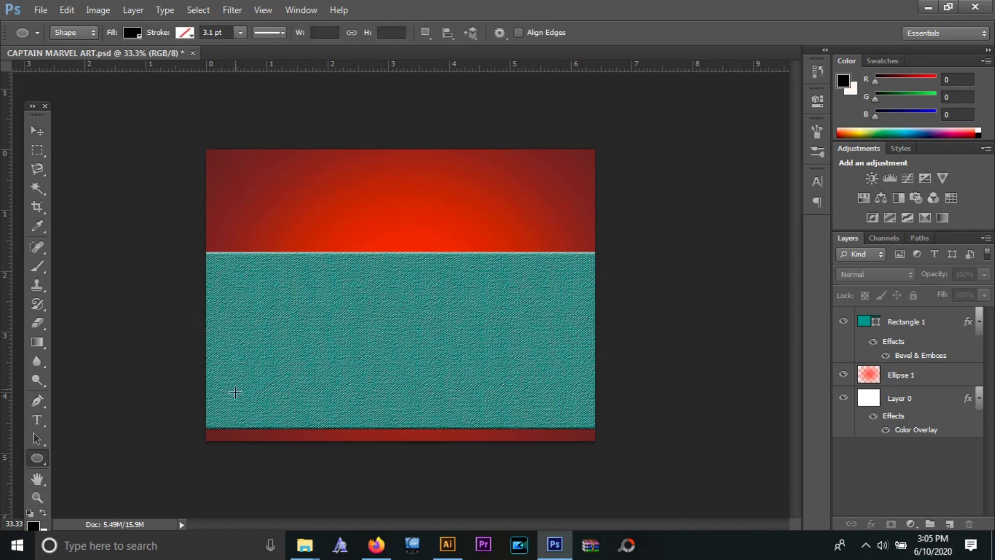
pyautogui.moveTo(251, 257); pyautogui.dragTo(619, 279)
pyautogui.hotkey('ctrl', 'z')
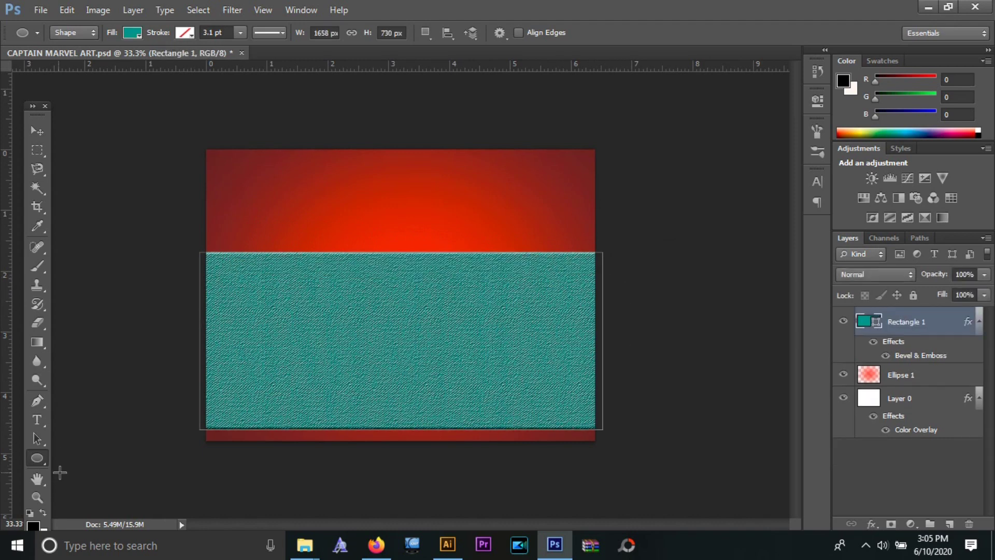
pyautogui.rightClick(46, 459)
pyautogui.click(90, 366)
pyautogui.moveTo(195, 239); pyautogui.dragTo(453, 244)
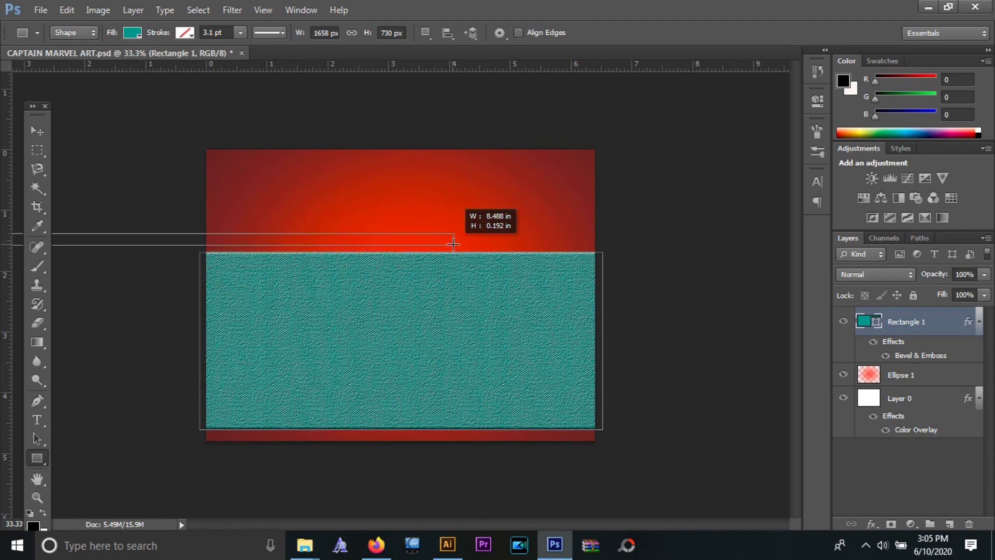
pyautogui.moveTo(453, 244); pyautogui.dragTo(485, 247)
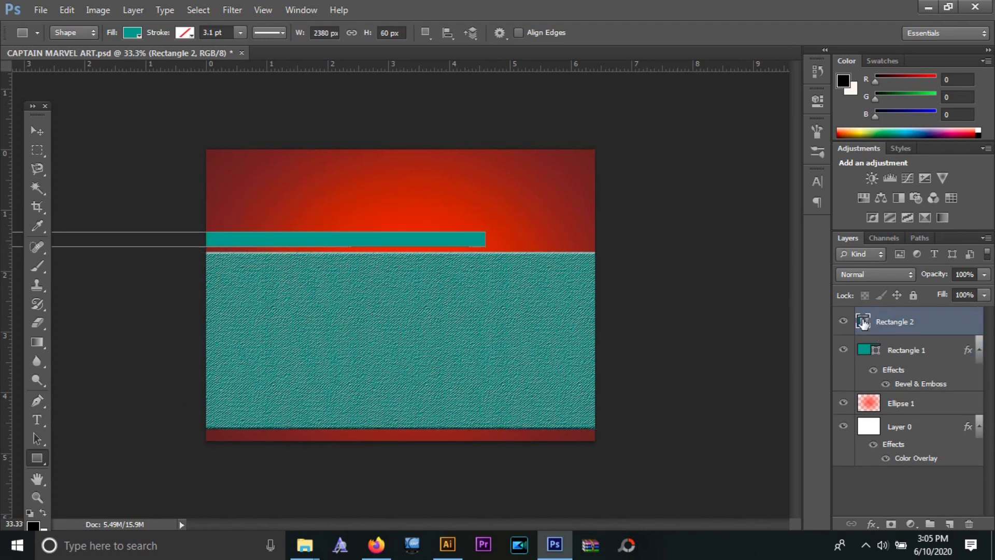
# Fill the new bar with gold yellow eac209
pyautogui.doubleClick(862, 322)
pyautogui.moveTo(723, 363); pyautogui.dragTo(723, 402)
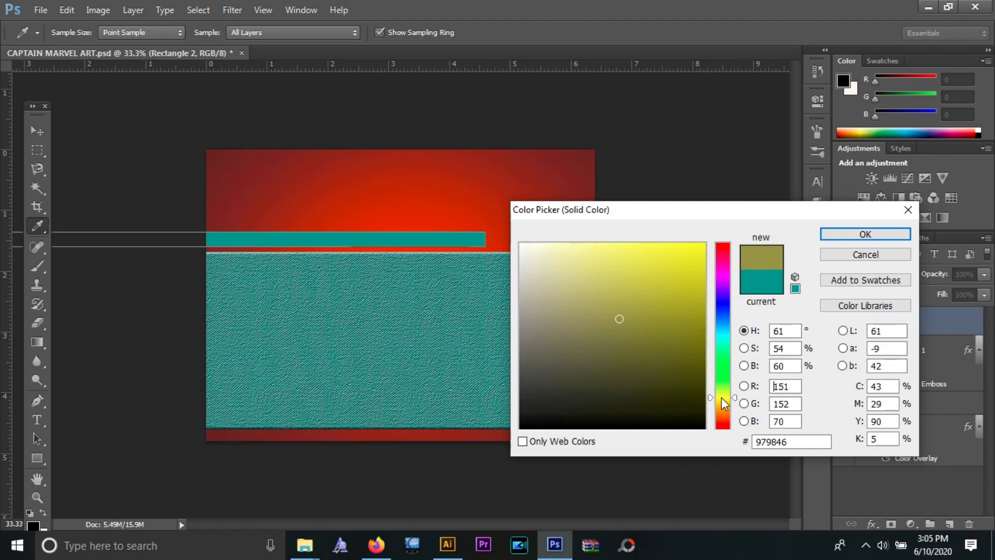
pyautogui.click(705, 287)
pyautogui.click(709, 264)
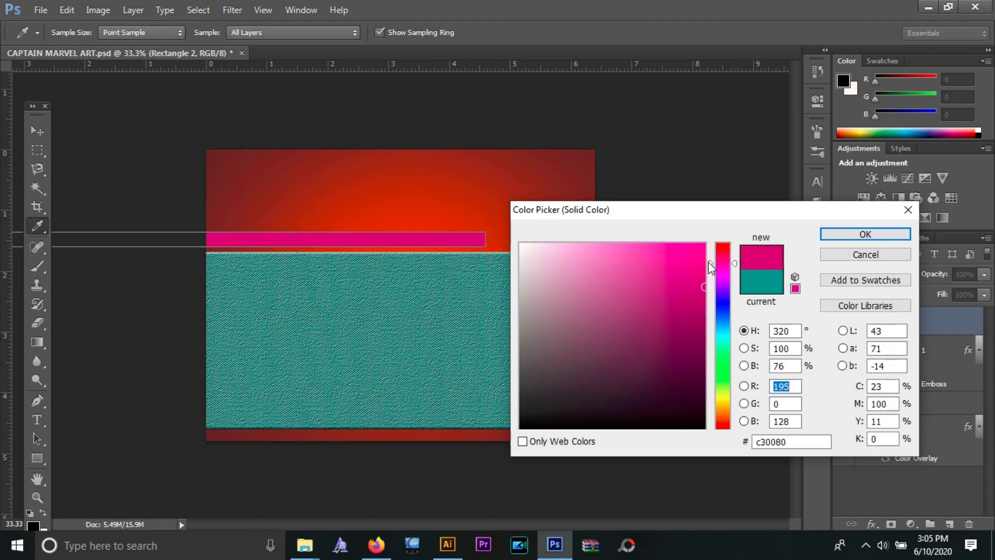
pyautogui.click(722, 403)
pyautogui.moveTo(703, 286); pyautogui.dragTo(698, 258)
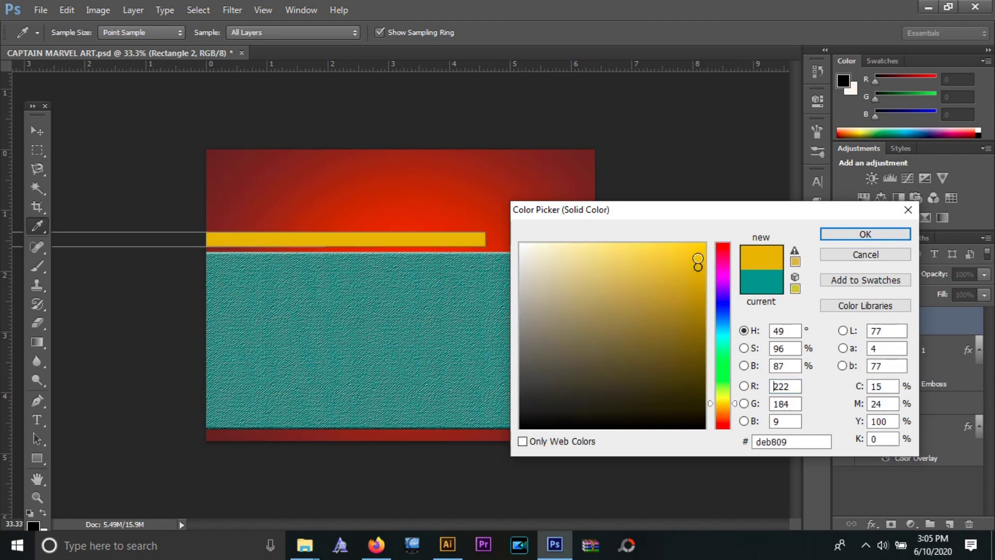
pyautogui.click(865, 234)
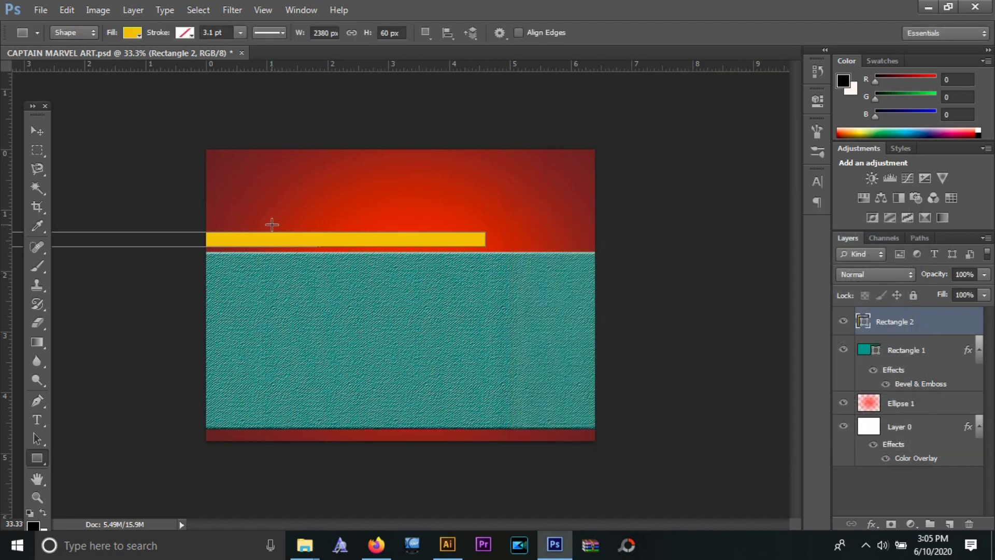
# Move the gold bar onto the teal band's top edge
pyautogui.click(34, 129)
pyautogui.moveTo(228, 243)
pyautogui.mouseDown()
pyautogui.moveTo(449, 254)
pyautogui.moveTo(439, 253)
pyautogui.mouseUp()
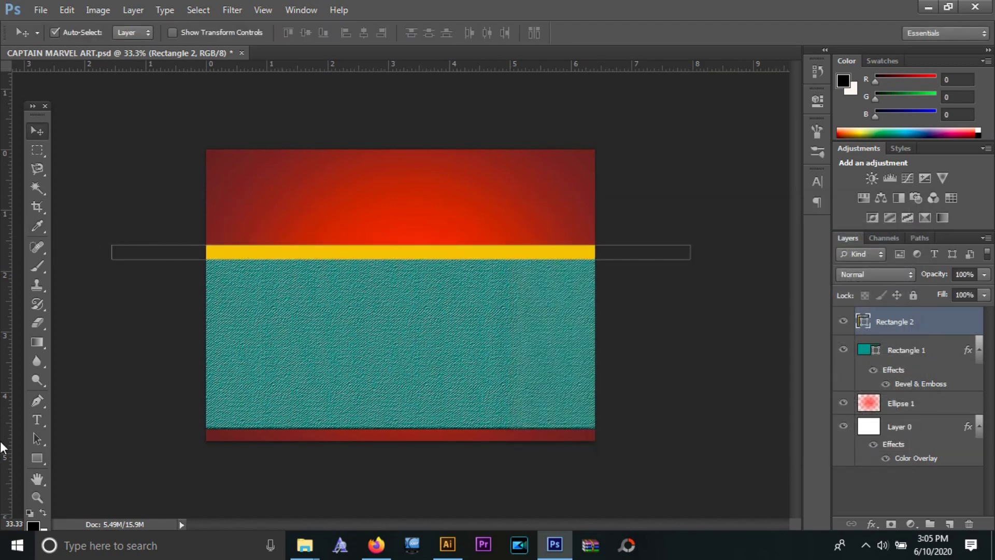
pyautogui.hotkey('ctrl', '+')
pyautogui.hotkey('ctrl', '+')
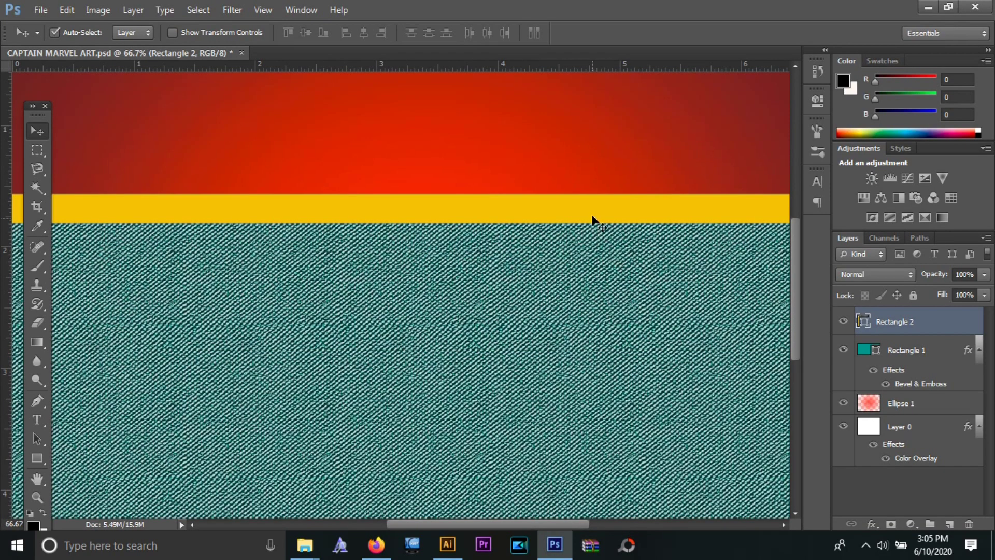
pyautogui.hotkey('ctrl', '-')
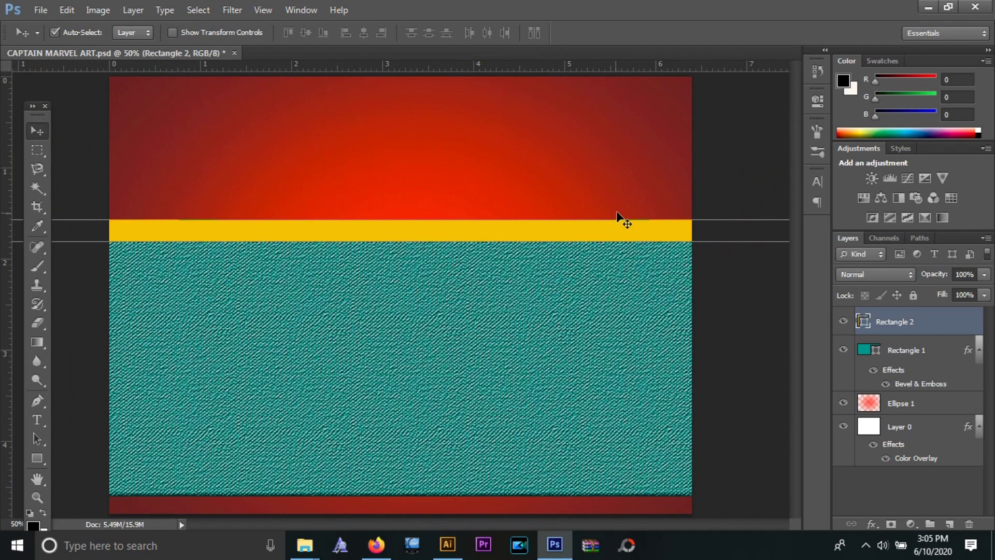
pyautogui.hotkey('ctrl', '-')
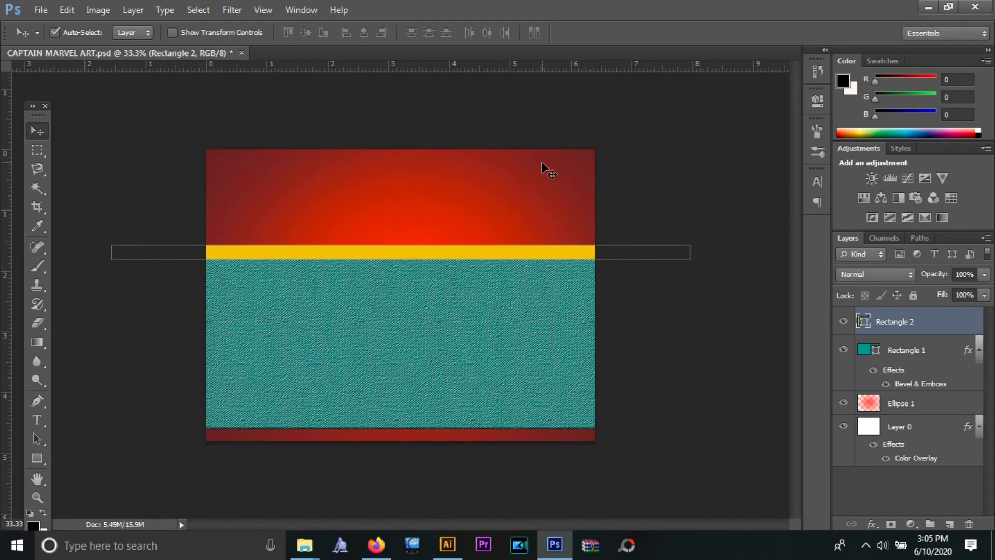
# Trim both ends of the gold bar to the canvas width
pyautogui.hotkey('ctrl', 't')
pyautogui.moveTo(690, 253); pyautogui.dragTo(602, 252)
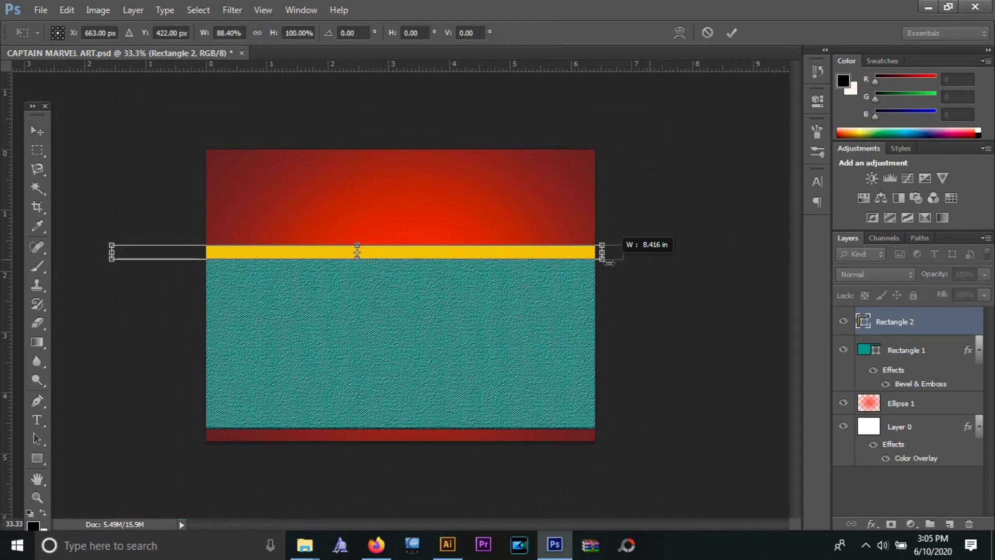
pyautogui.moveTo(111, 253); pyautogui.dragTo(200, 252)
pyautogui.click(732, 33)
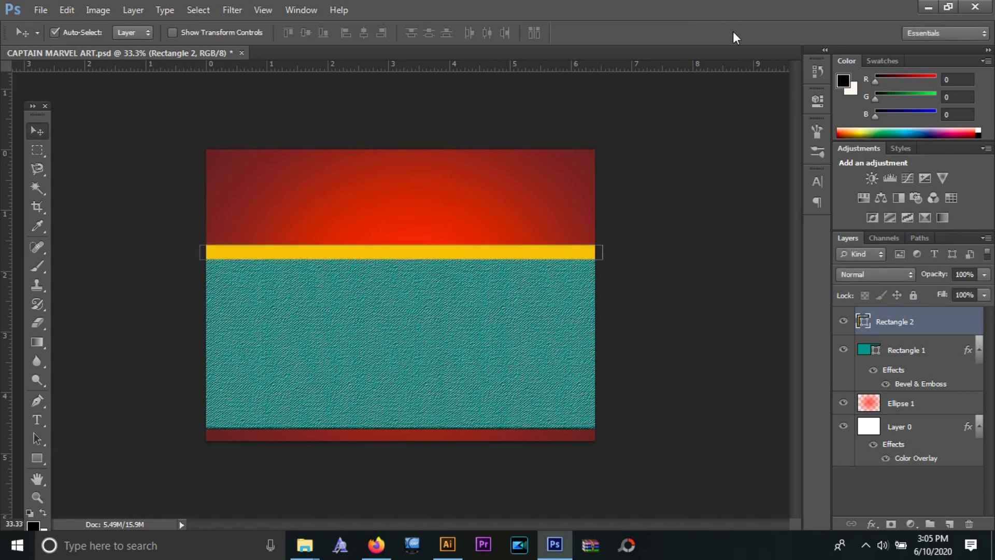
pyautogui.hotkey('ctrl', '+')
pyautogui.hotkey('ctrl', '+')
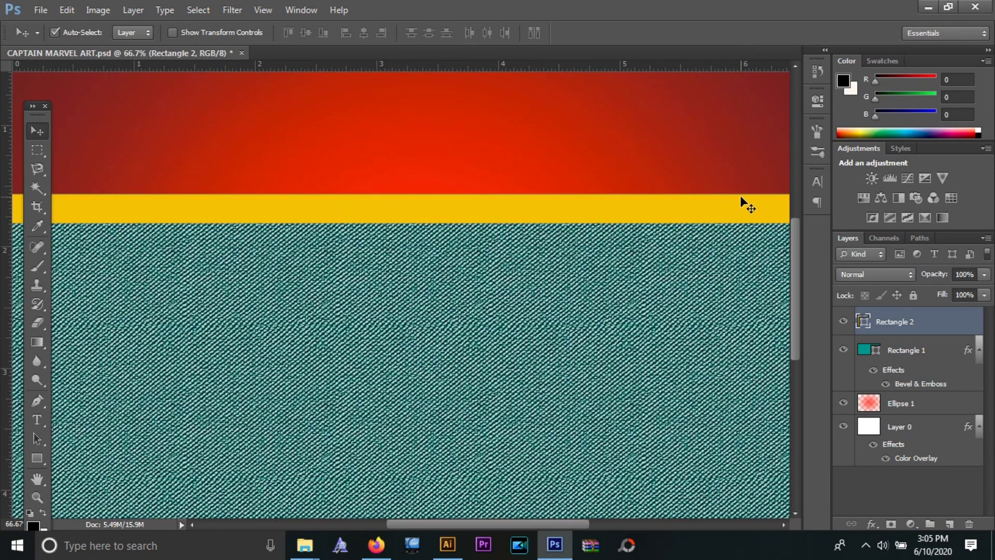
pyautogui.rightClick(919, 327)
# Add a Bevel & Emboss to the gold stripe with increased depth and size
pyautogui.click(798, 39)
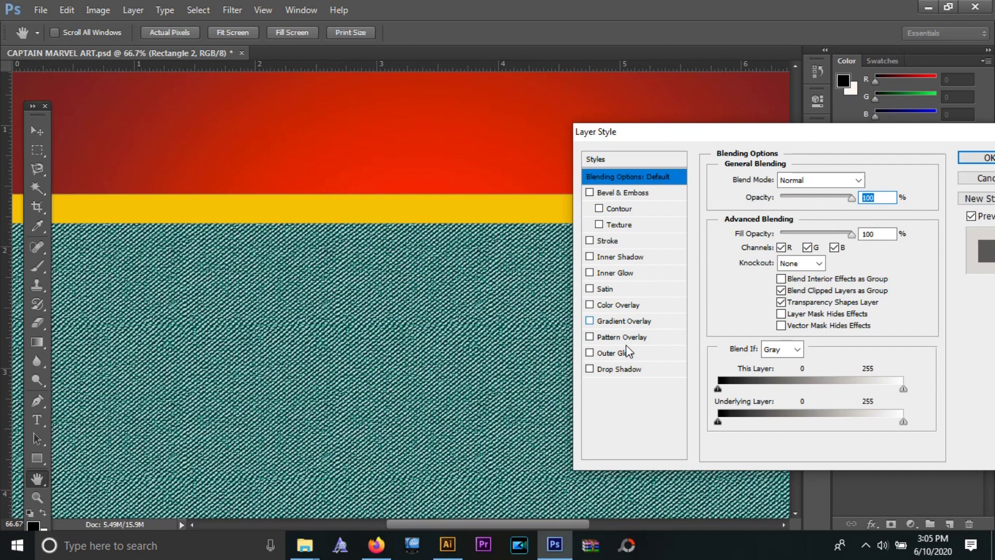
pyautogui.click(634, 194)
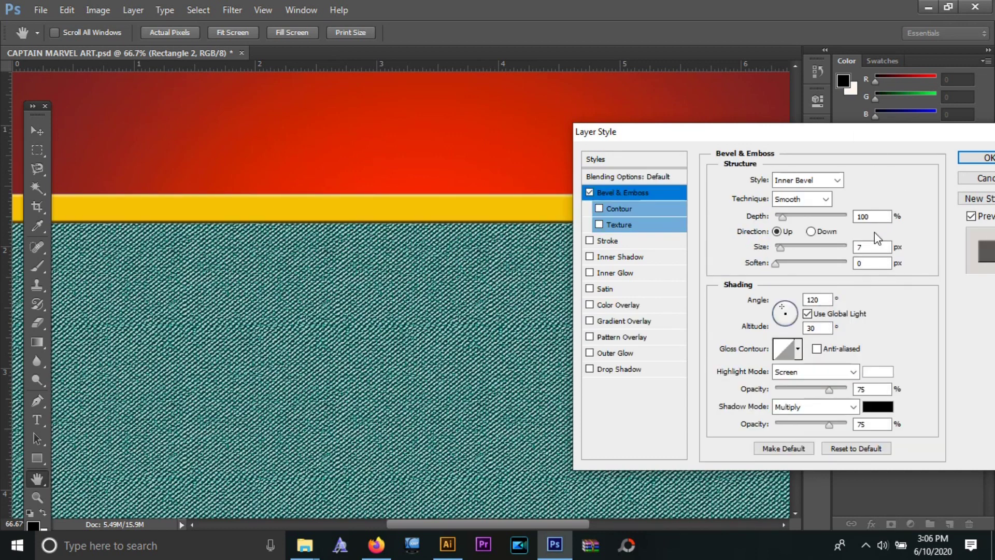
pyautogui.click(807, 217)
pyautogui.moveTo(780, 247)
pyautogui.mouseDown()
pyautogui.moveTo(835, 265)
pyautogui.moveTo(814, 264)
pyautogui.mouseUp()
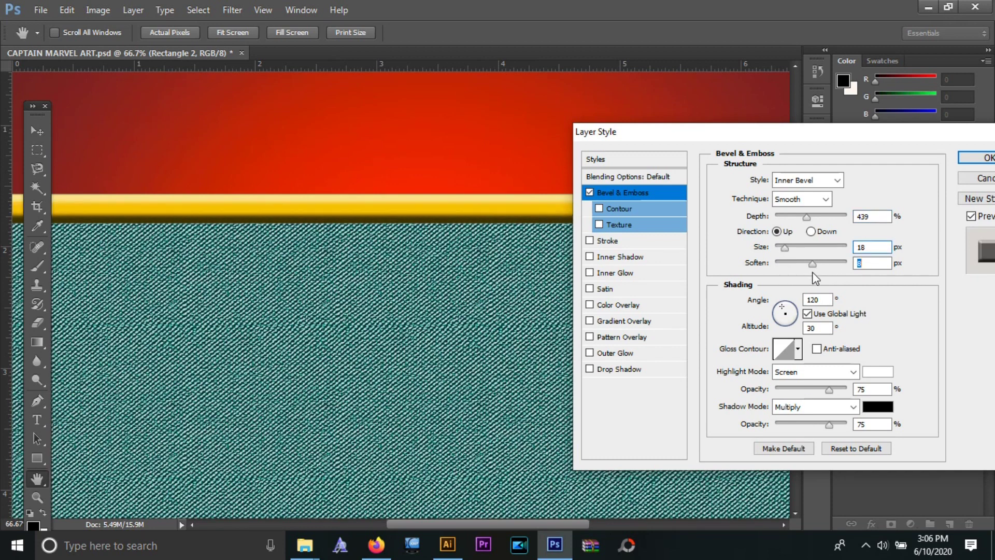
pyautogui.moveTo(806, 217); pyautogui.dragTo(822, 216)
pyautogui.moveTo(782, 246); pyautogui.dragTo(785, 247)
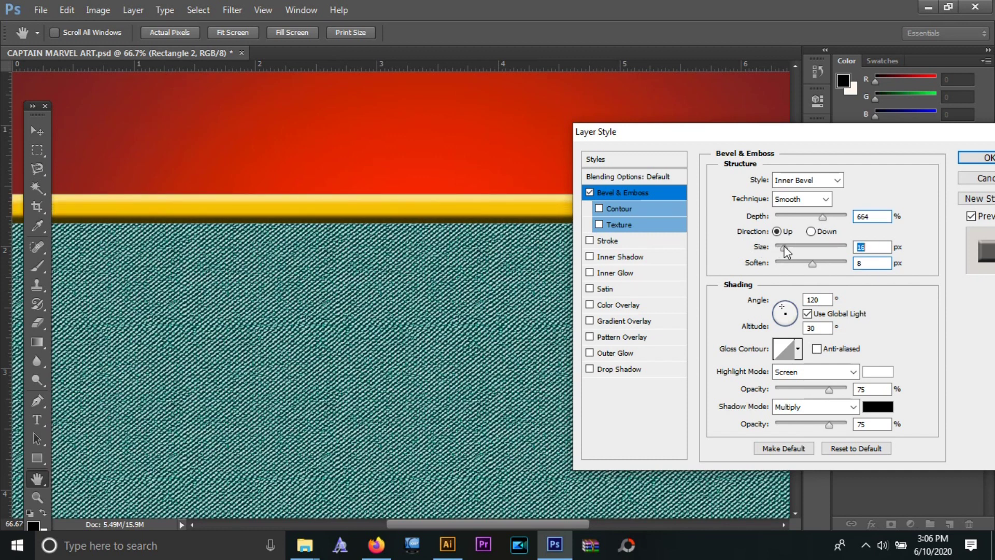
# Lower the bevel shadow opacity and make the shadow colour dark red
pyautogui.moveTo(829, 424); pyautogui.dragTo(817, 423)
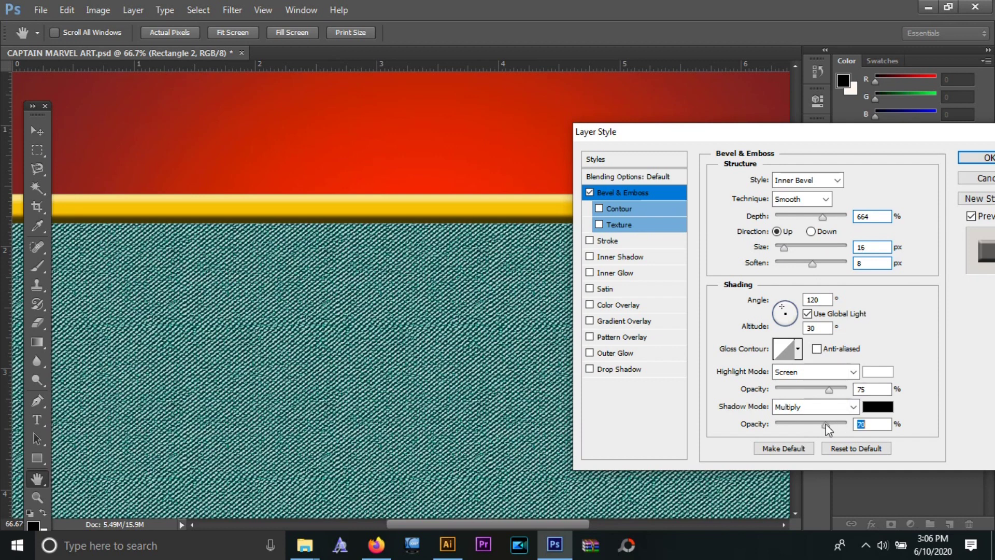
pyautogui.click(881, 407)
pyautogui.moveTo(731, 410); pyautogui.dragTo(731, 428)
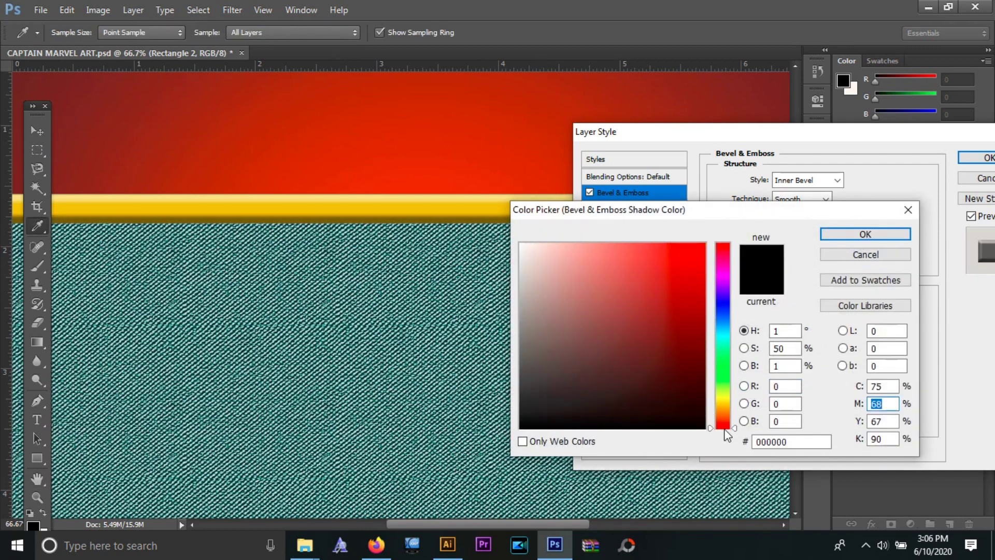
pyautogui.click(691, 337)
pyautogui.click(685, 382)
pyautogui.click(686, 363)
pyautogui.click(704, 394)
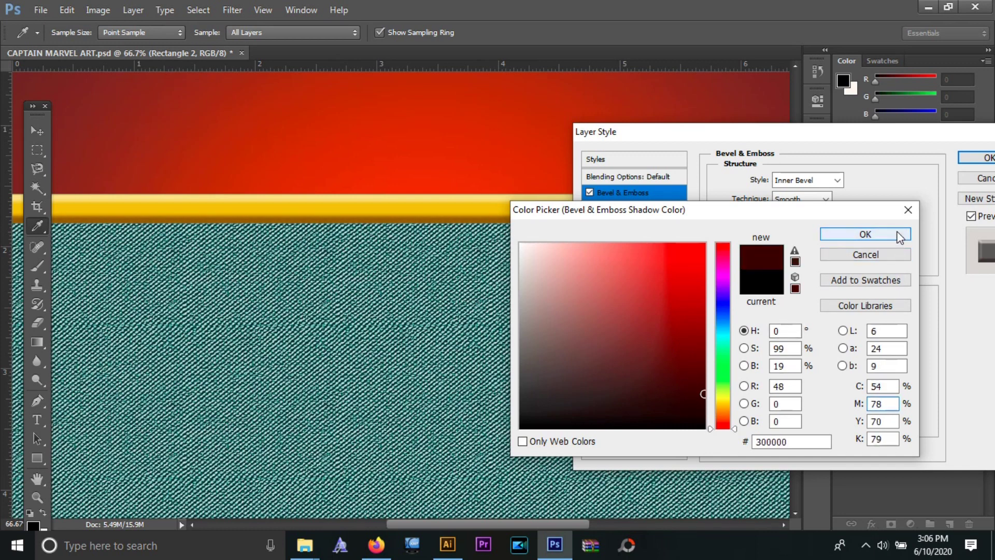
pyautogui.click(897, 234)
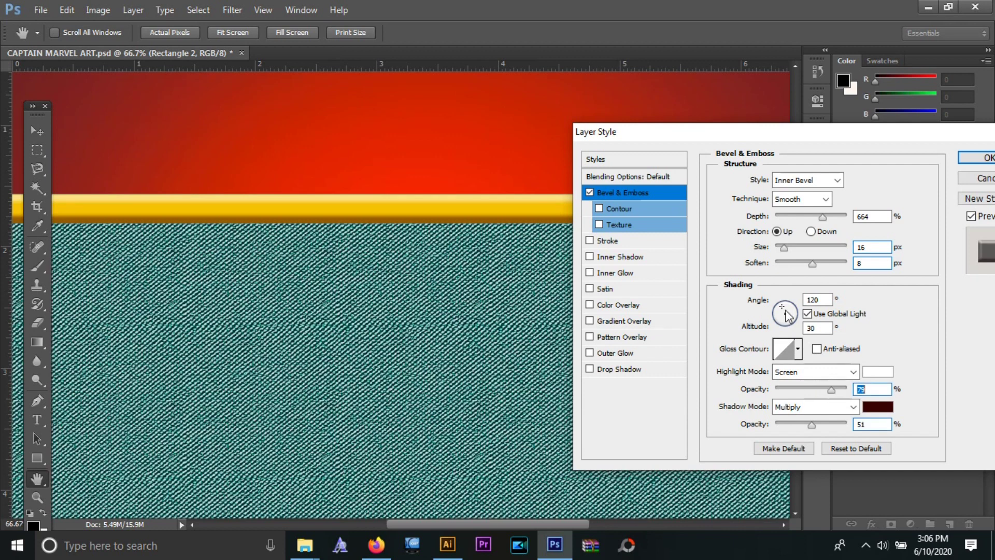
# Enlarge the bevel slightly, apply it, save the poster, and select the teal band layer
pyautogui.moveTo(783, 248); pyautogui.dragTo(786, 247)
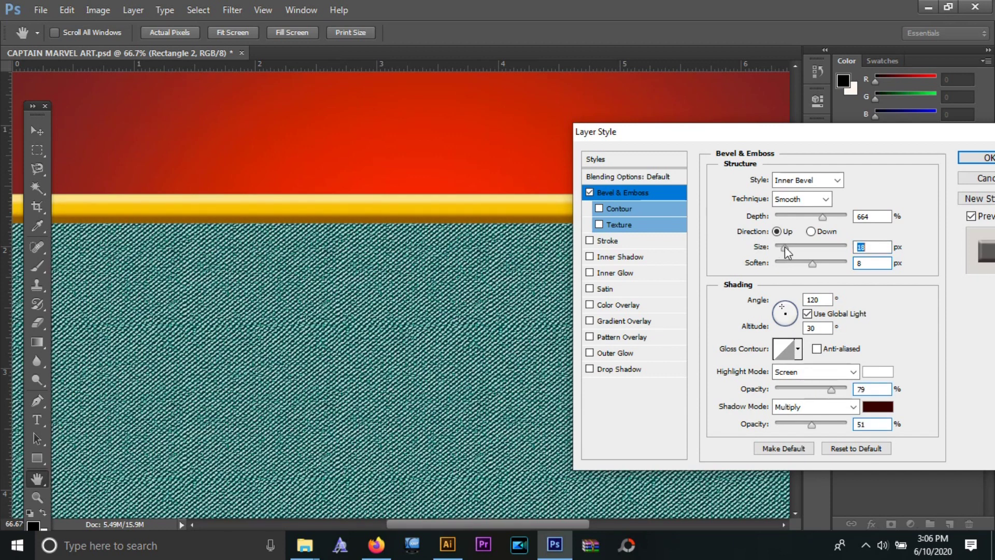
pyautogui.click(977, 158)
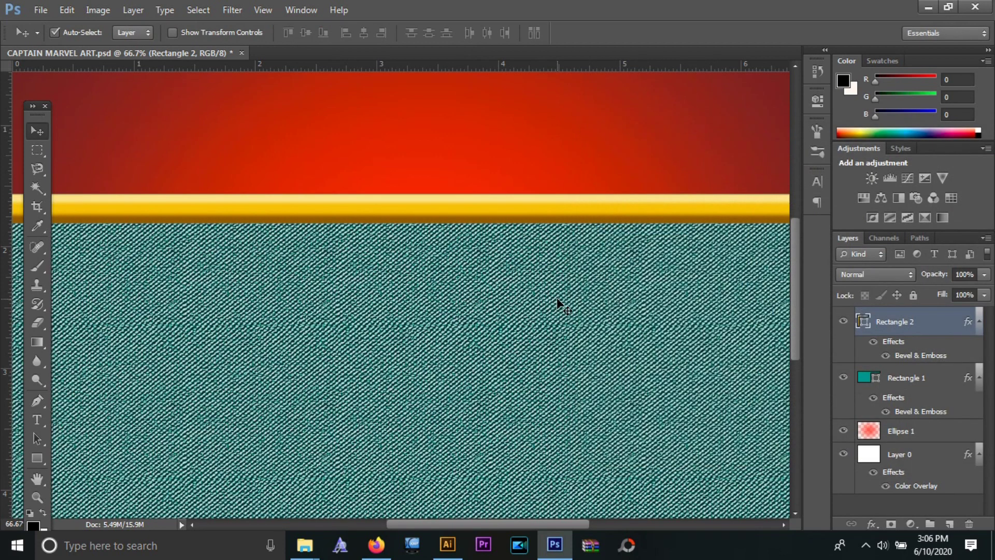
pyautogui.hotkey('ctrl', 's')
pyautogui.hotkey('ctrl', '-')
pyautogui.click(737, 327)
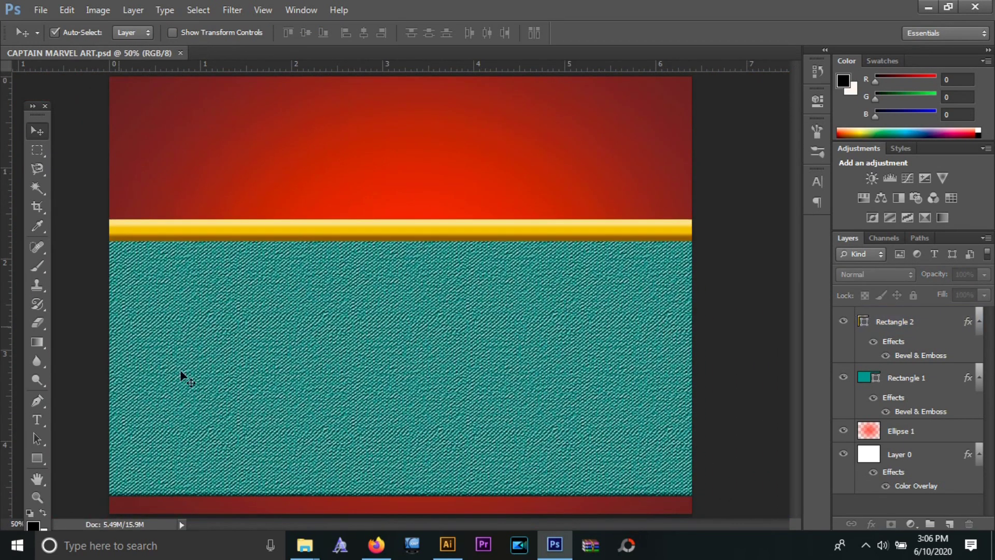
pyautogui.click(465, 268)
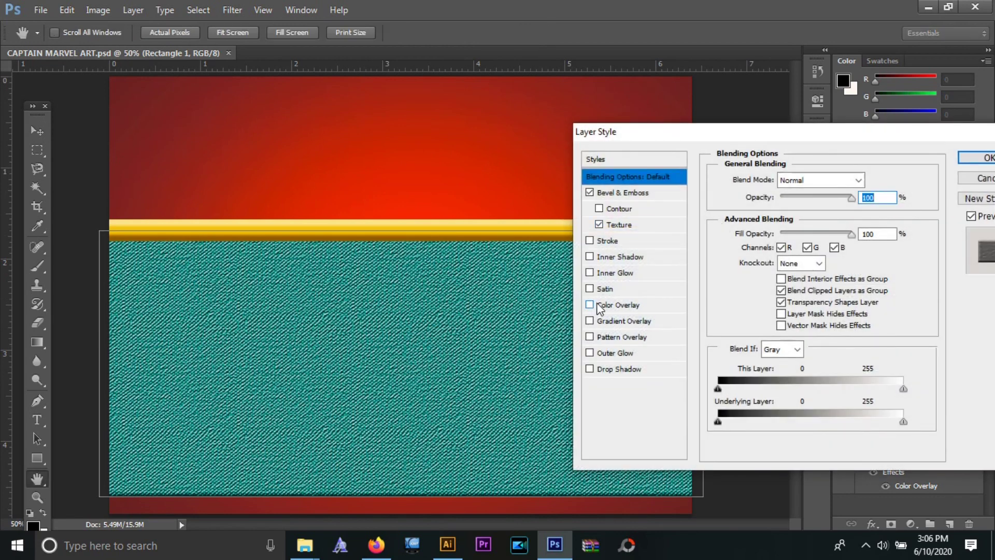
# Give the Rectangle 1 band a muted teal #1e8a8e Color Overlay
pyautogui.click(590, 305)
pyautogui.click(590, 305)
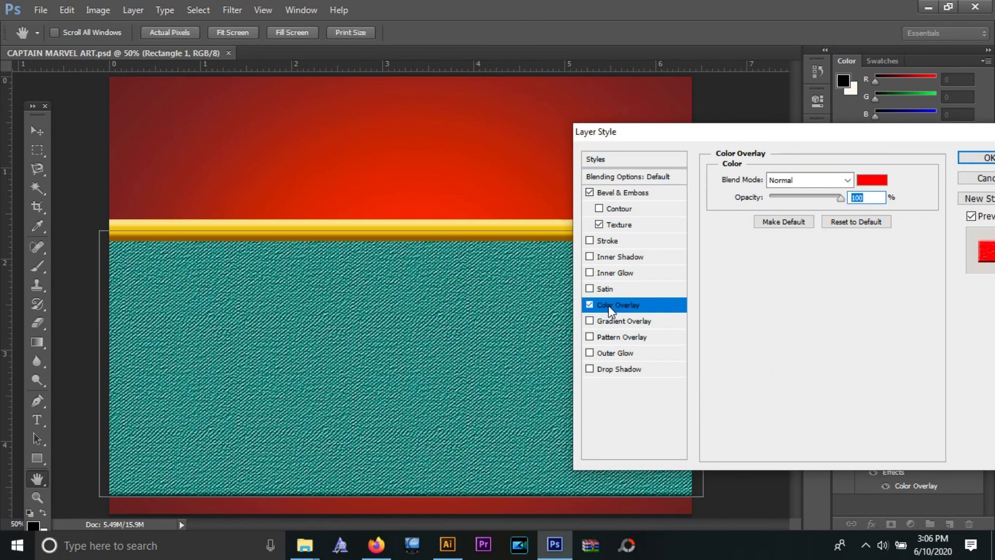
pyautogui.click(590, 305)
pyautogui.click(873, 180)
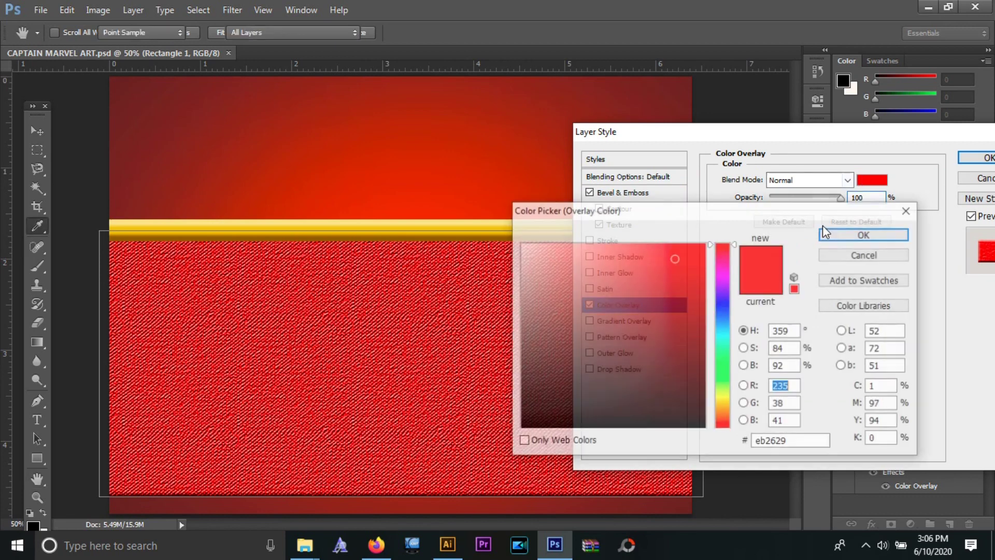
pyautogui.moveTo(726, 405)
pyautogui.mouseDown()
pyautogui.moveTo(724, 346)
pyautogui.moveTo(679, 321)
pyautogui.moveTo(711, 349)
pyautogui.moveTo(714, 336)
pyautogui.mouseUp()
pyautogui.click(672, 334)
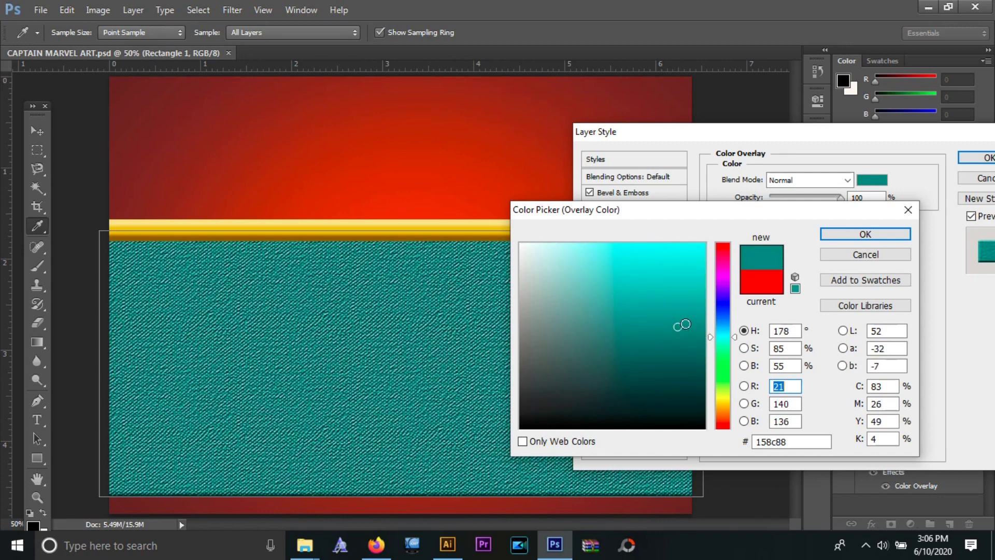
pyautogui.moveTo(644, 328)
pyautogui.mouseDown()
pyautogui.moveTo(661, 327)
pyautogui.moveTo(648, 326)
pyautogui.mouseUp()
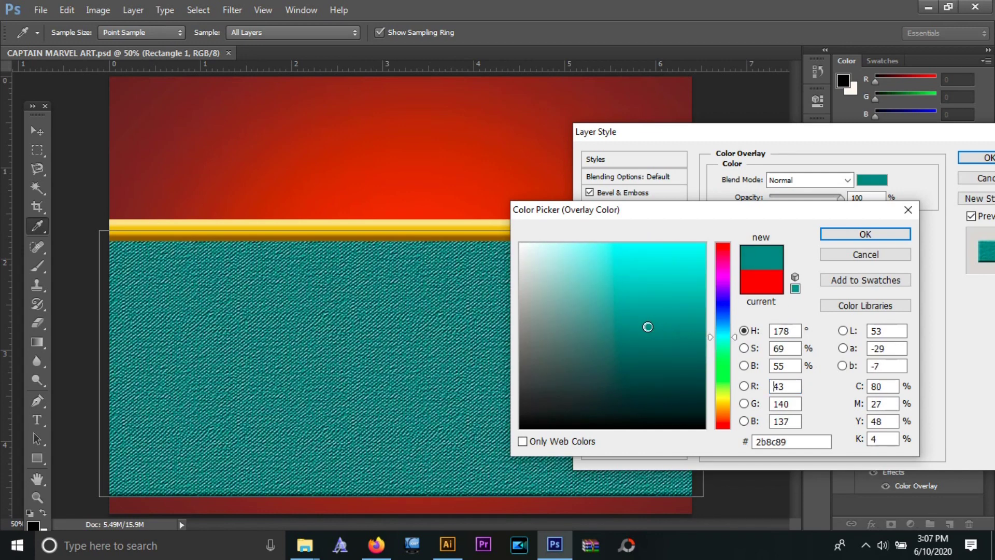
pyautogui.click(632, 330)
pyautogui.moveTo(735, 337); pyautogui.dragTo(735, 335)
pyautogui.moveTo(661, 332); pyautogui.dragTo(666, 325)
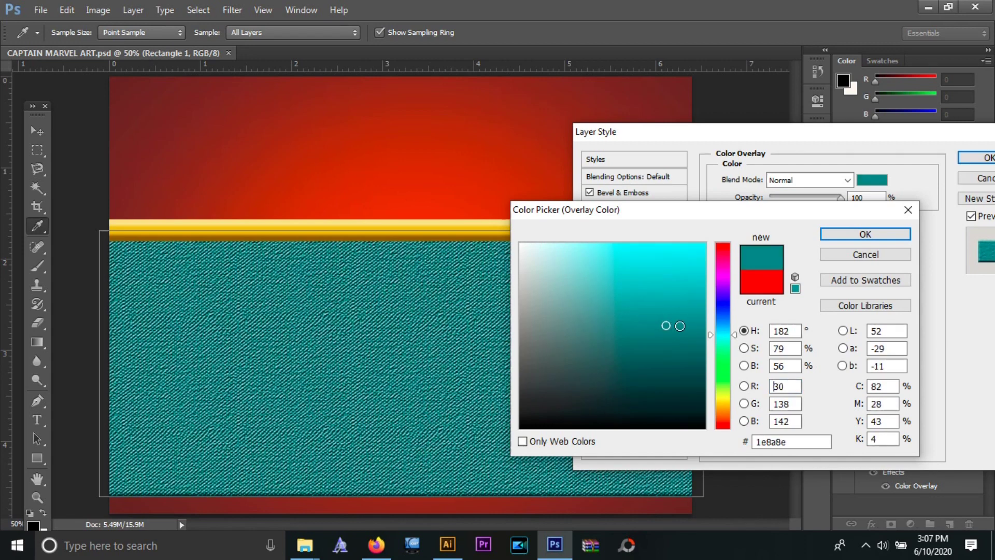
pyautogui.click(855, 239)
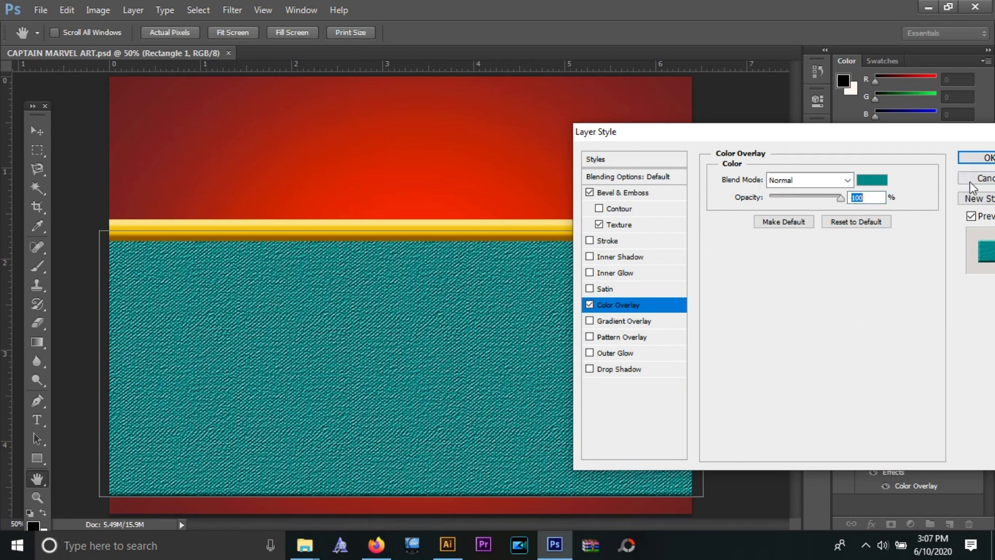
pyautogui.click(967, 155)
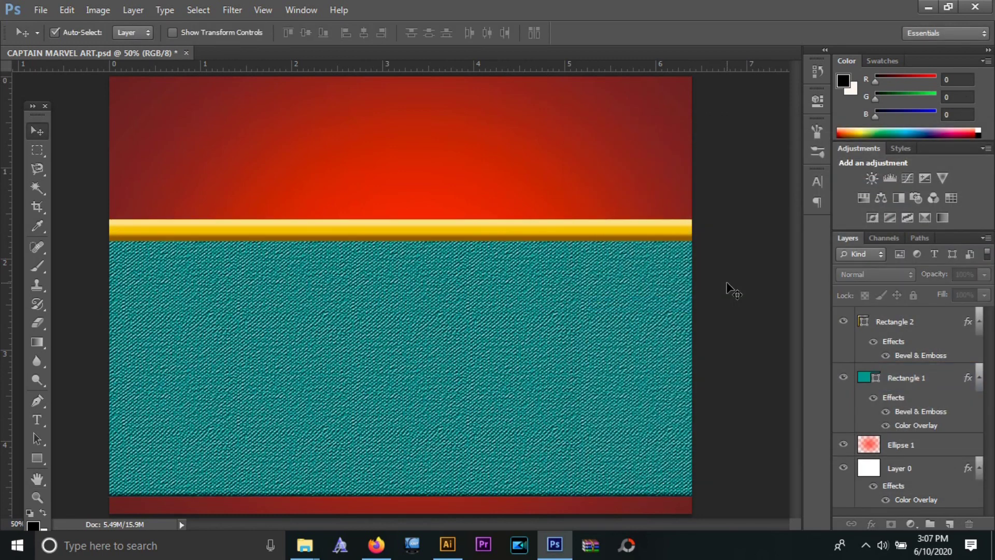
# Select the whole winged star emblem in Illustrator and drag it into Photoshop
pyautogui.click(446, 544)
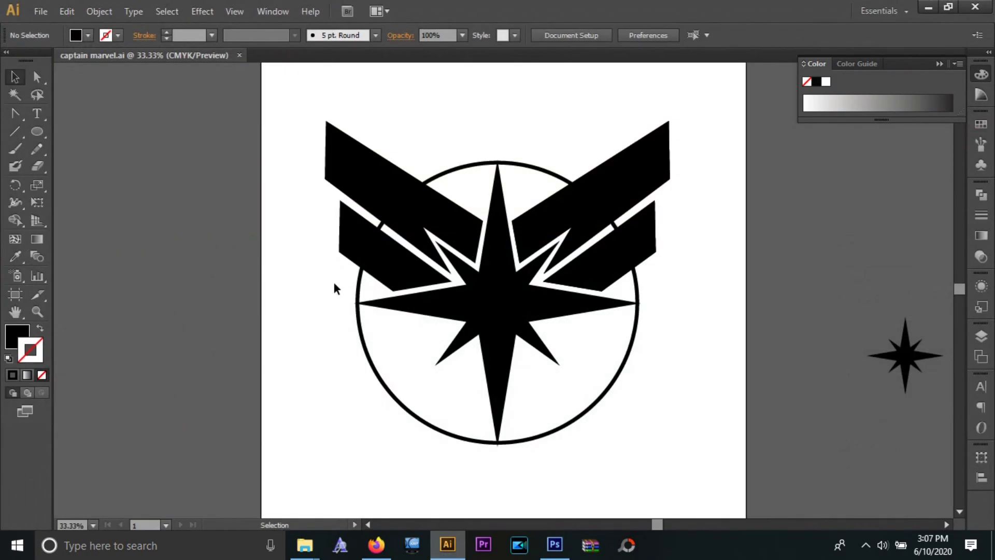
pyautogui.moveTo(295, 88); pyautogui.dragTo(739, 435)
pyautogui.moveTo(570, 214); pyautogui.dragTo(506, 341)
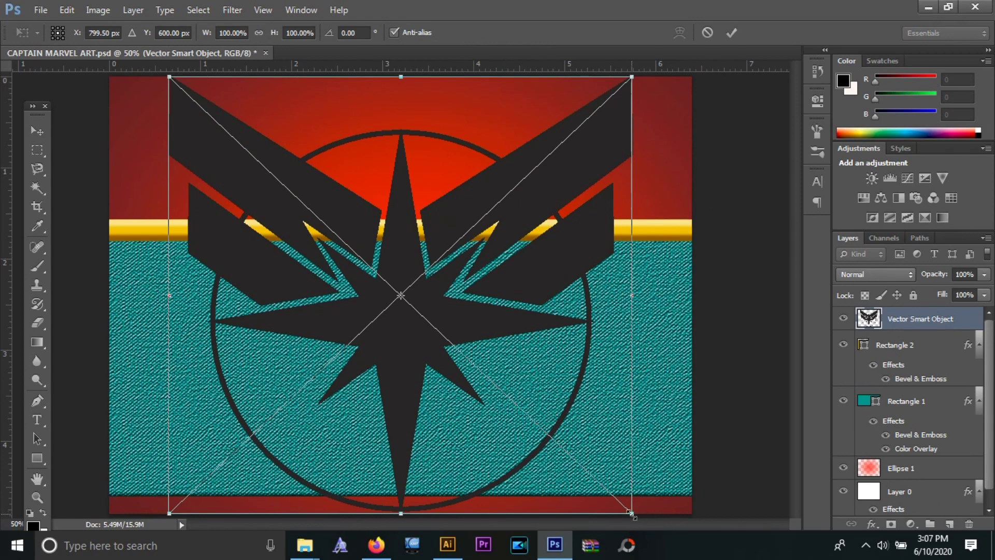
# Scale the placed emblem to about 65%, commit it and nudge it higher
pyautogui.moveTo(630, 513); pyautogui.dragTo(551, 434)
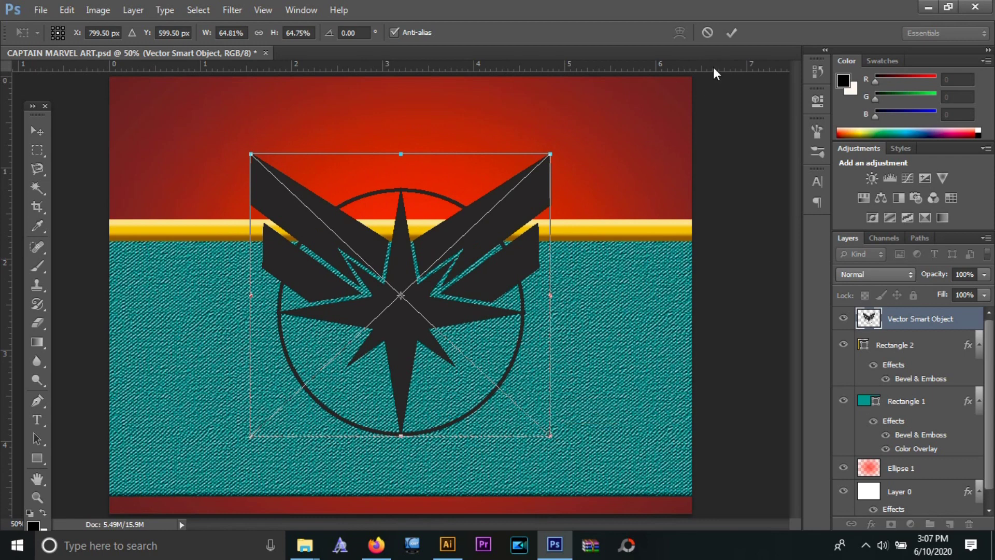
pyautogui.click(731, 33)
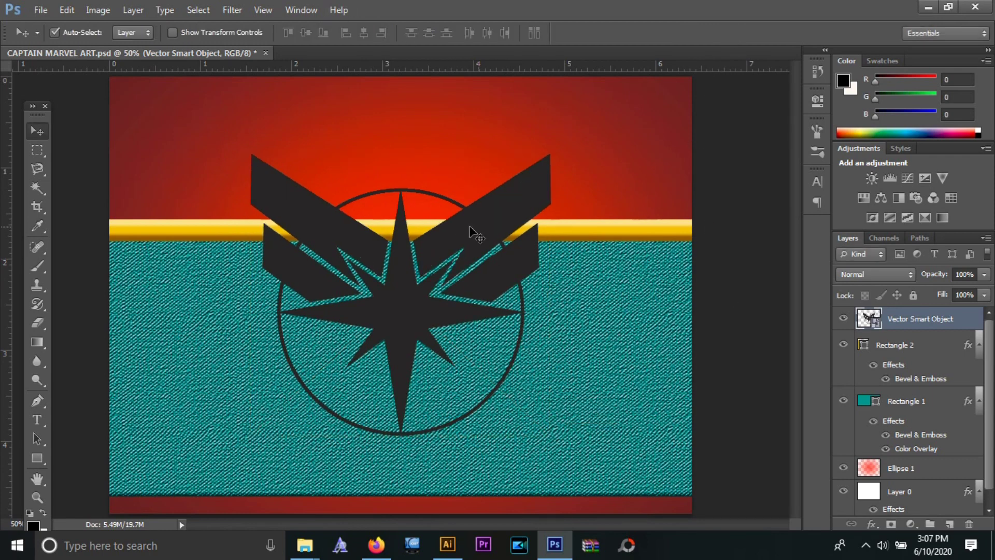
pyautogui.moveTo(477, 222); pyautogui.dragTo(474, 206)
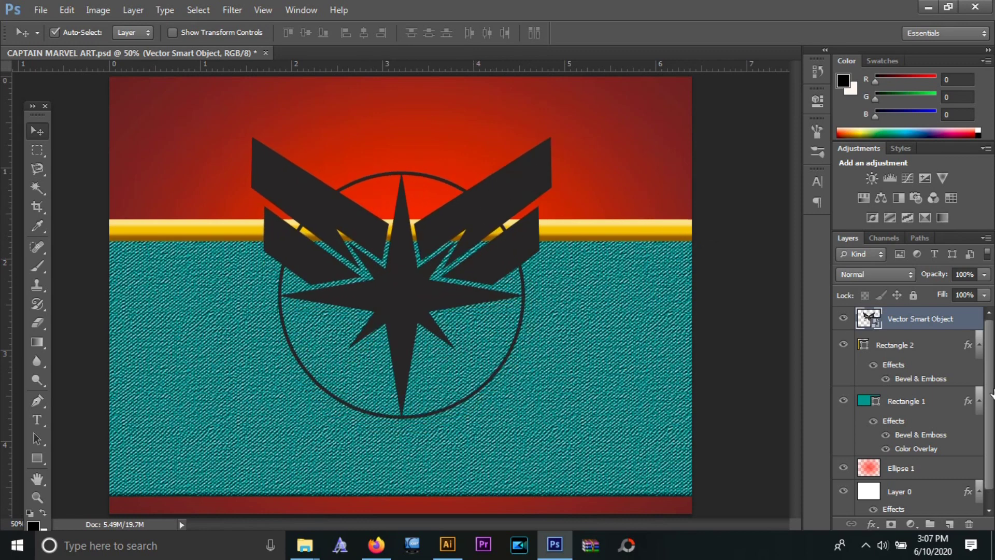
# Centre the emblem horizontally and vertically against Layer 0
pyautogui.scroll(-1, 941, 454)
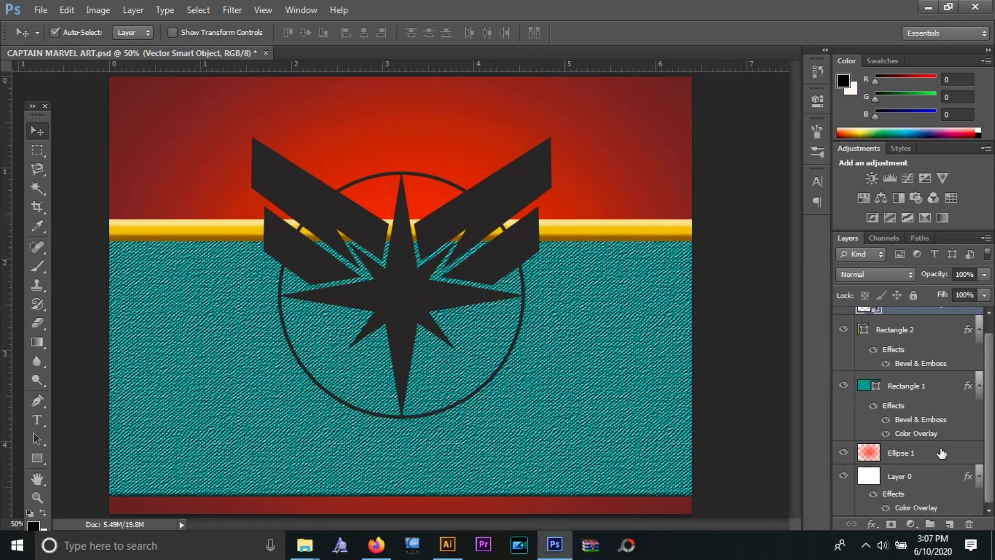
pyautogui.click(907, 477)
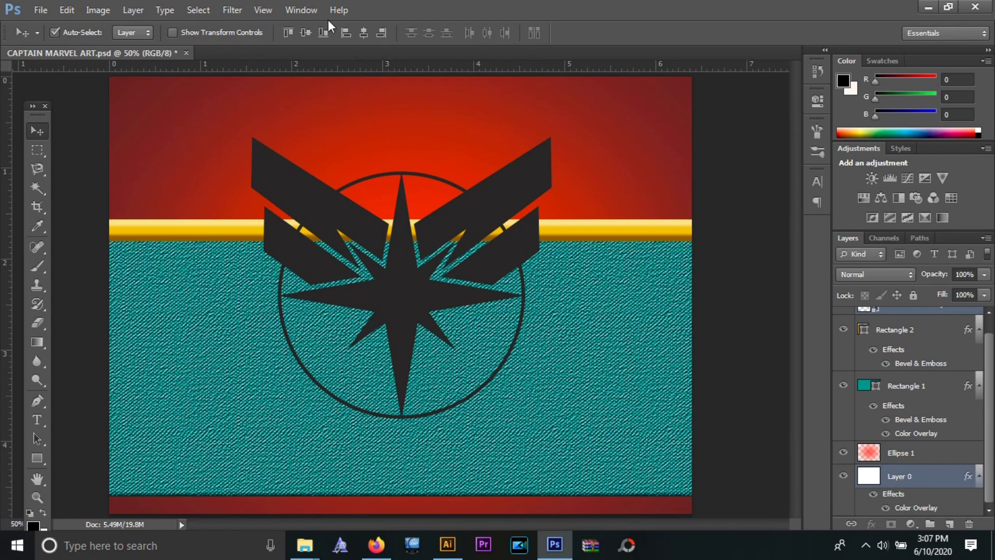
pyautogui.click(364, 33)
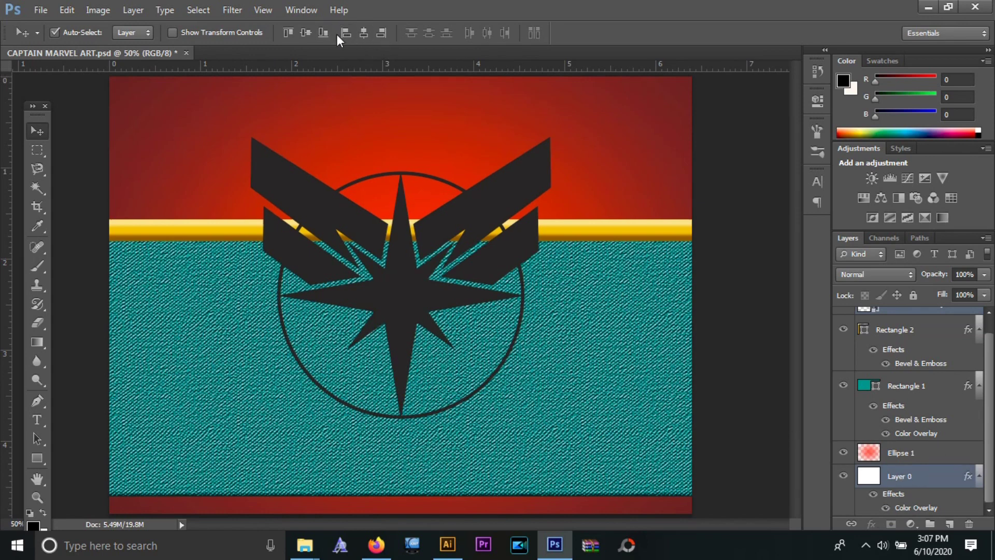
pyautogui.click(306, 33)
pyautogui.click(721, 289)
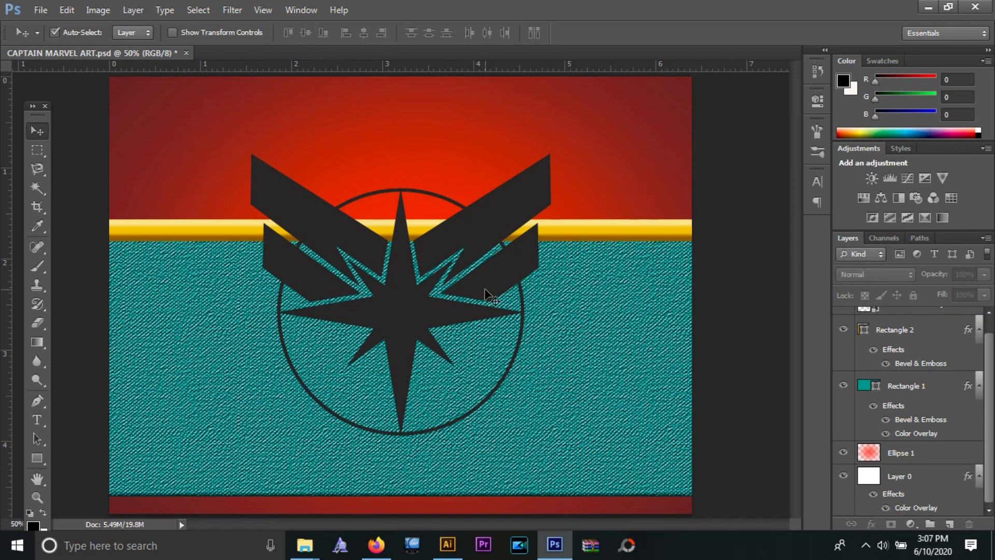
pyautogui.hotkey('ctrl', '+')
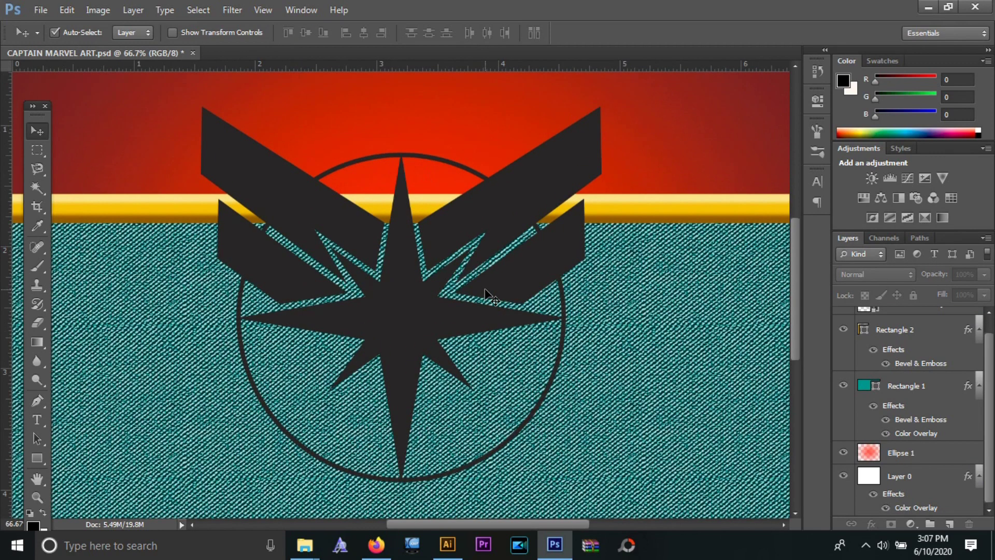
pyautogui.click(484, 289)
# Add a copper Gradient Overlay to the emblem layer through its blending options
pyautogui.rightClick(892, 319)
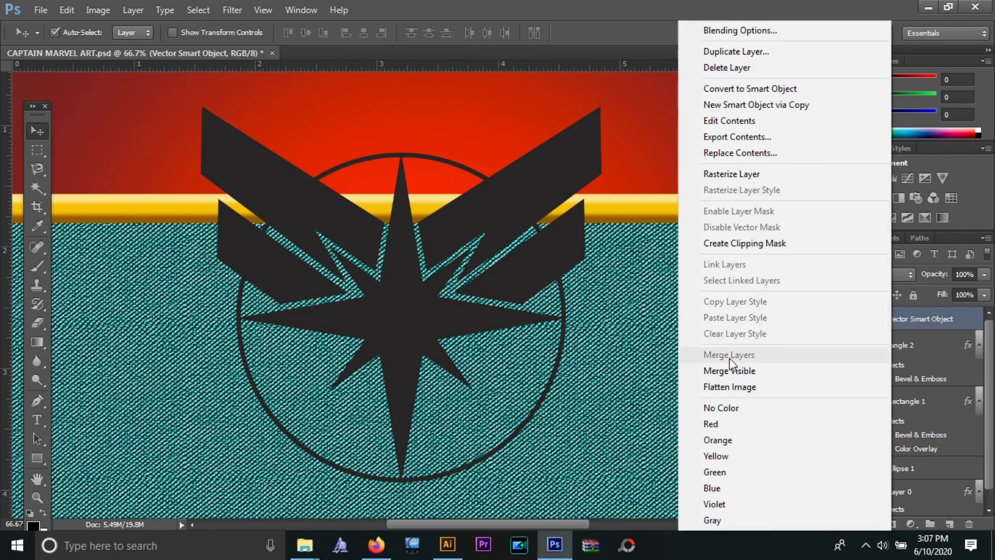
pyautogui.click(713, 30)
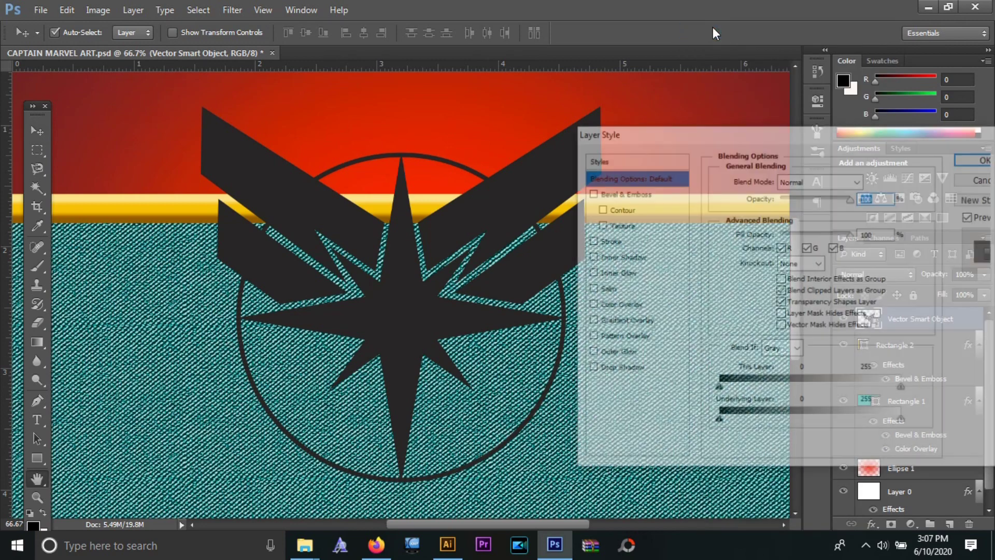
pyautogui.click(621, 321)
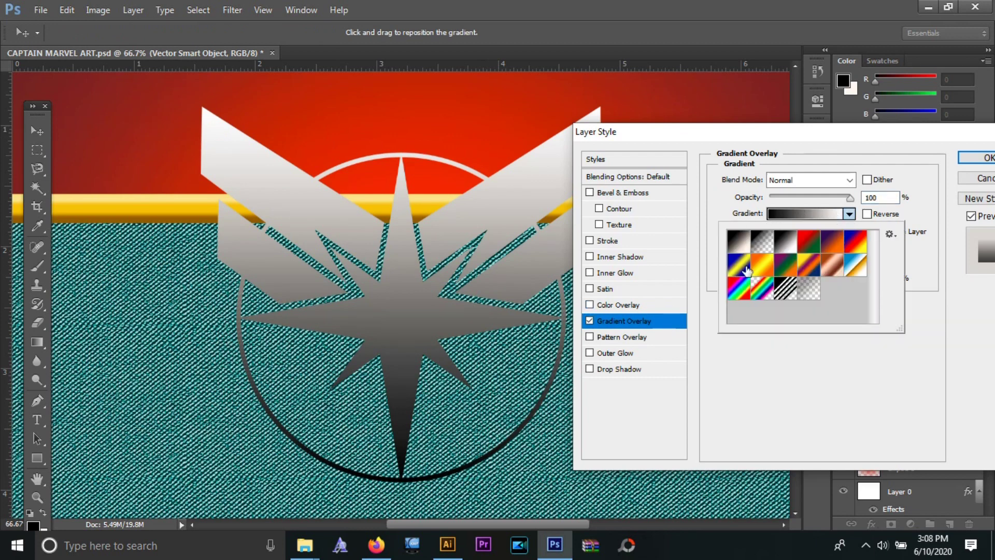
pyautogui.click(842, 267)
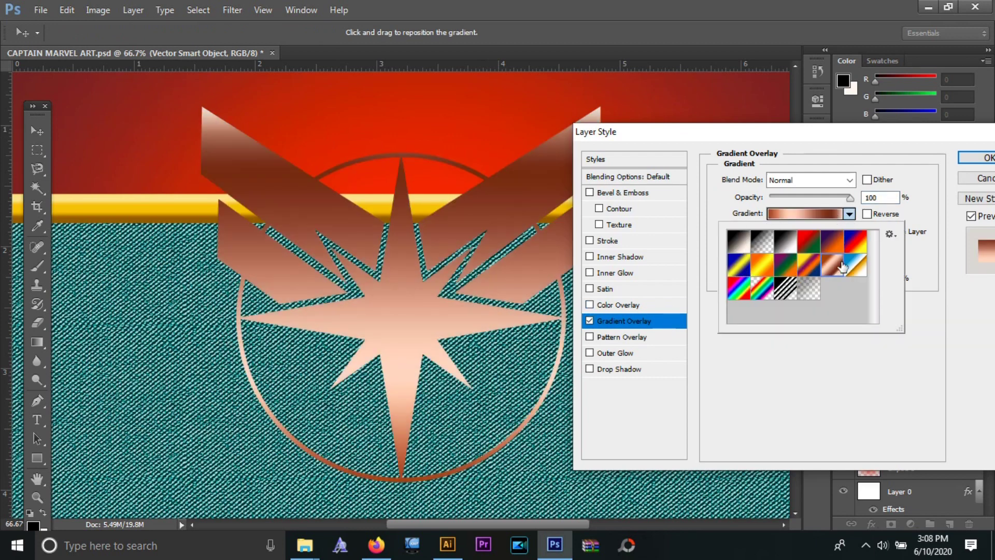
pyautogui.click(806, 212)
# Recolour the gradient's first stop to a deep brown
pyautogui.click(592, 318)
pyautogui.doubleClick(592, 319)
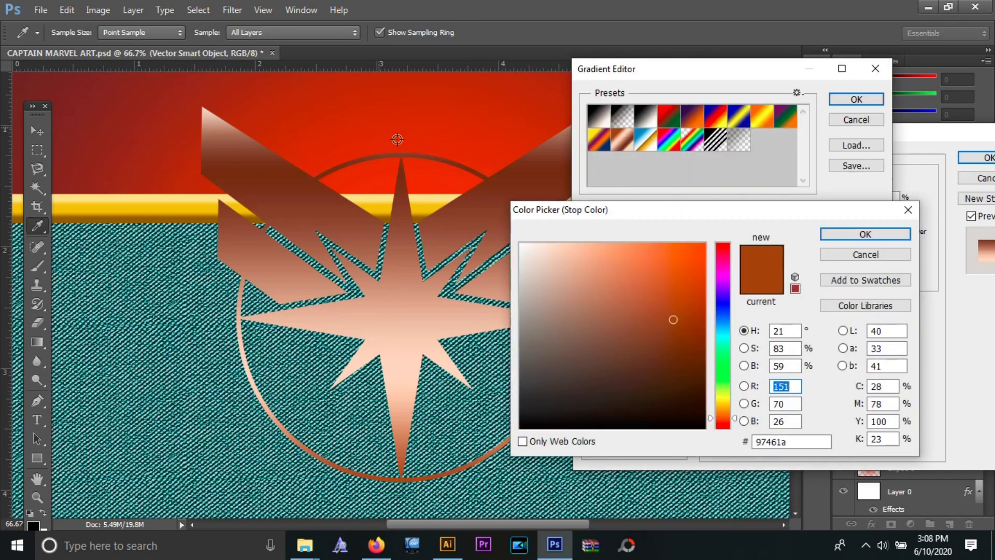
pyautogui.moveTo(715, 422); pyautogui.dragTo(719, 415)
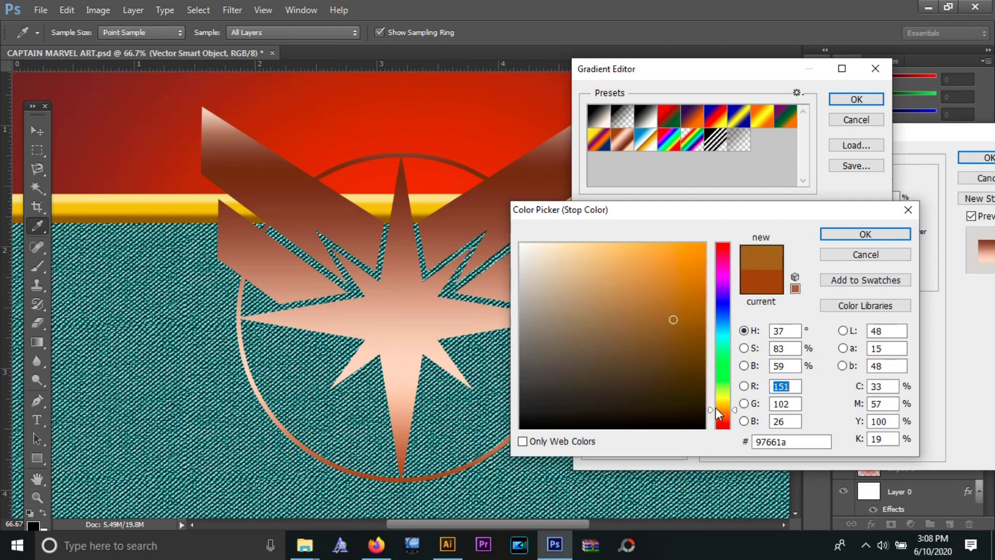
pyautogui.click(699, 328)
pyautogui.click(700, 309)
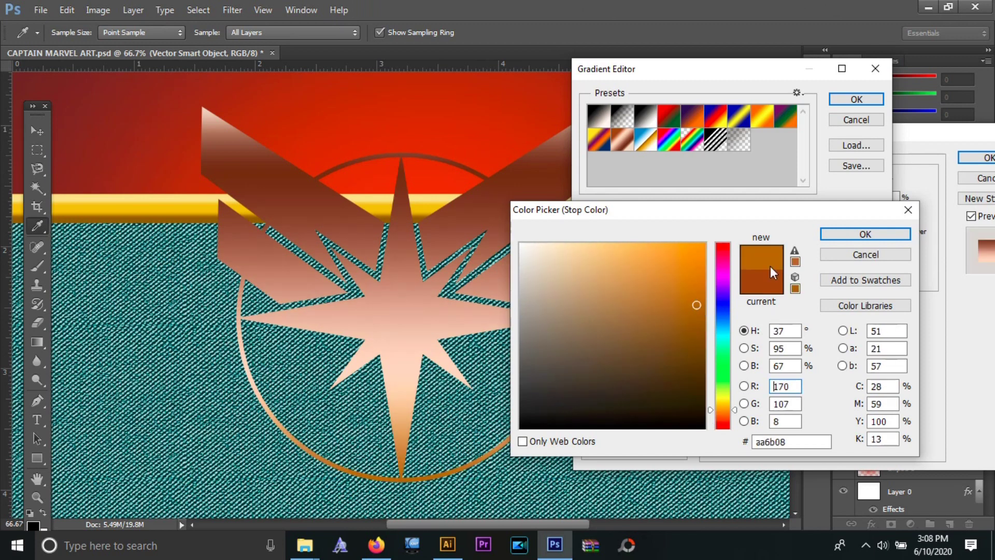
pyautogui.click(794, 251)
pyautogui.click(863, 234)
# Make the next gradient stop bright yellow and move it to 55%
pyautogui.doubleClick(678, 318)
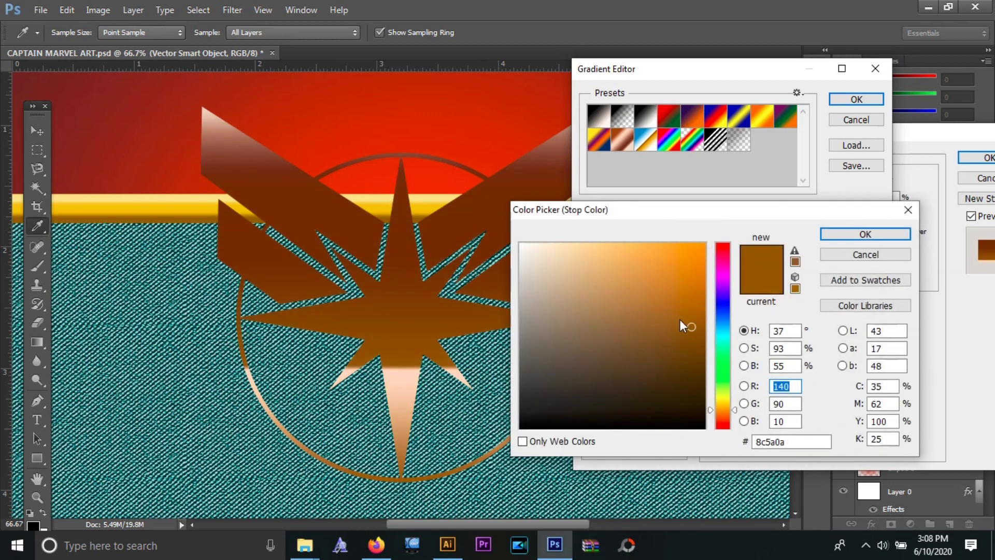
pyautogui.click(703, 244)
pyautogui.moveTo(711, 410); pyautogui.dragTo(711, 403)
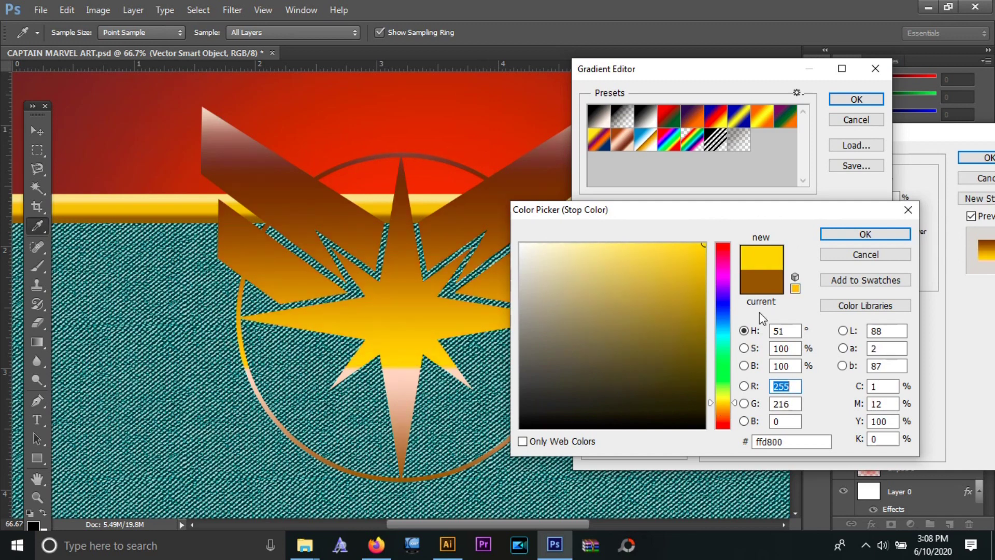
pyautogui.click(871, 232)
pyautogui.moveTo(678, 317); pyautogui.dragTo(747, 318)
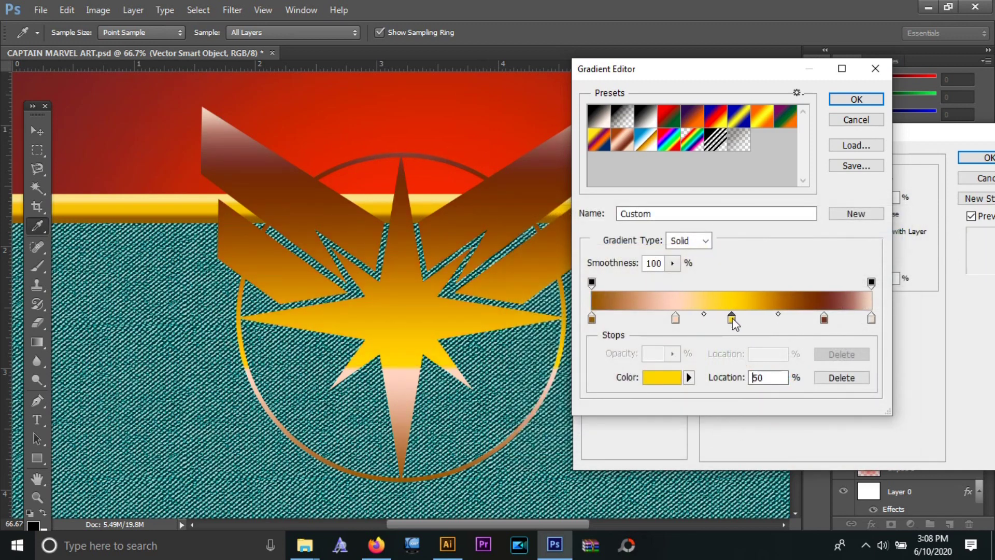
# Change the pink stop to pale yellow and the 83% stop to golden brown
pyautogui.click(675, 318)
pyautogui.doubleClick(676, 318)
pyautogui.moveTo(720, 417); pyautogui.dragTo(725, 399)
pyautogui.click(602, 241)
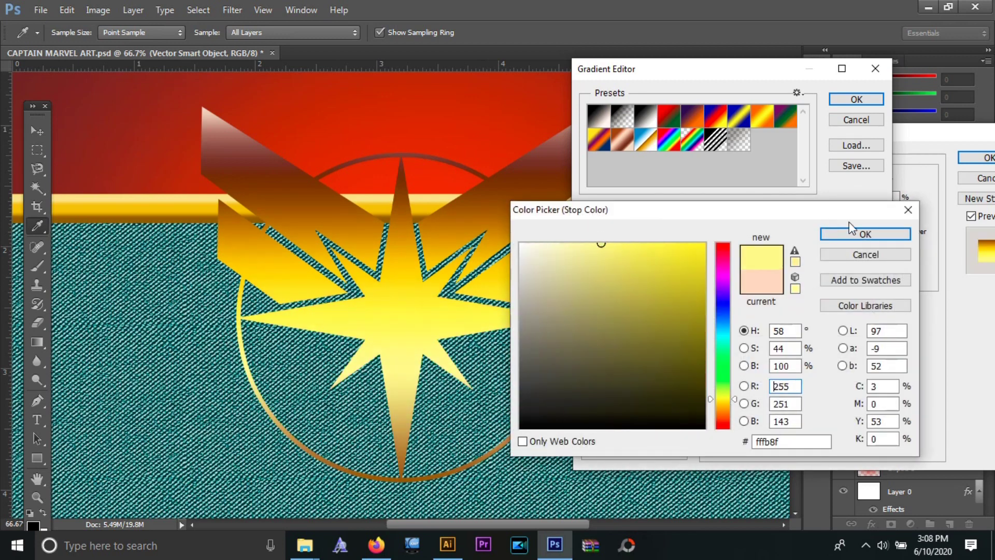
pyautogui.click(855, 233)
pyautogui.click(824, 318)
pyautogui.doubleClick(825, 319)
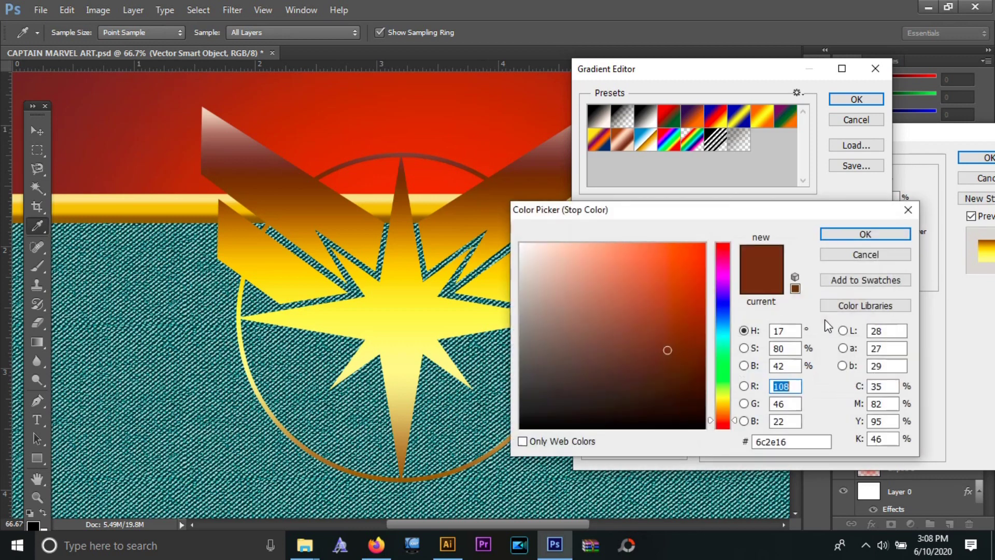
pyautogui.click(685, 292)
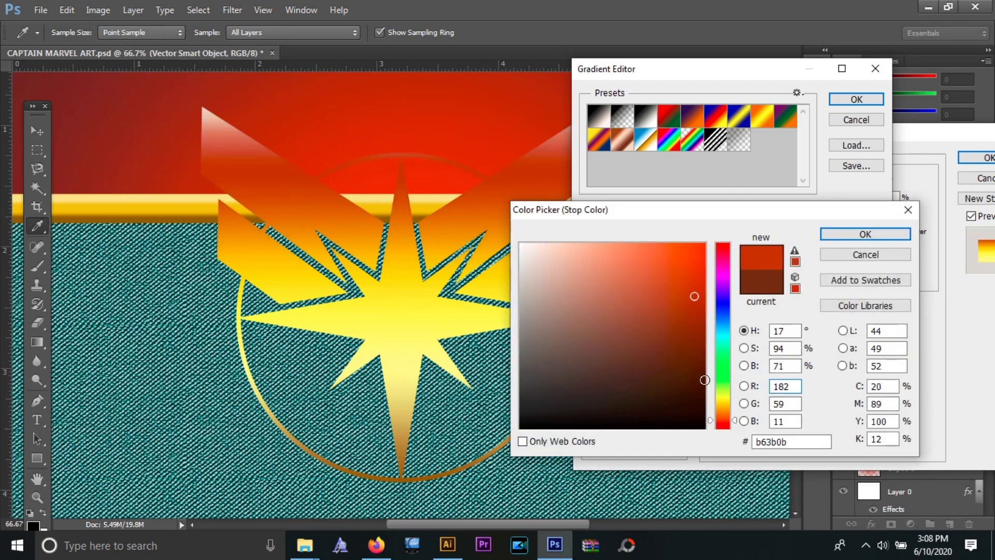
pyautogui.moveTo(695, 337)
pyautogui.mouseDown()
pyautogui.moveTo(691, 365)
pyautogui.moveTo(665, 320)
pyautogui.mouseUp()
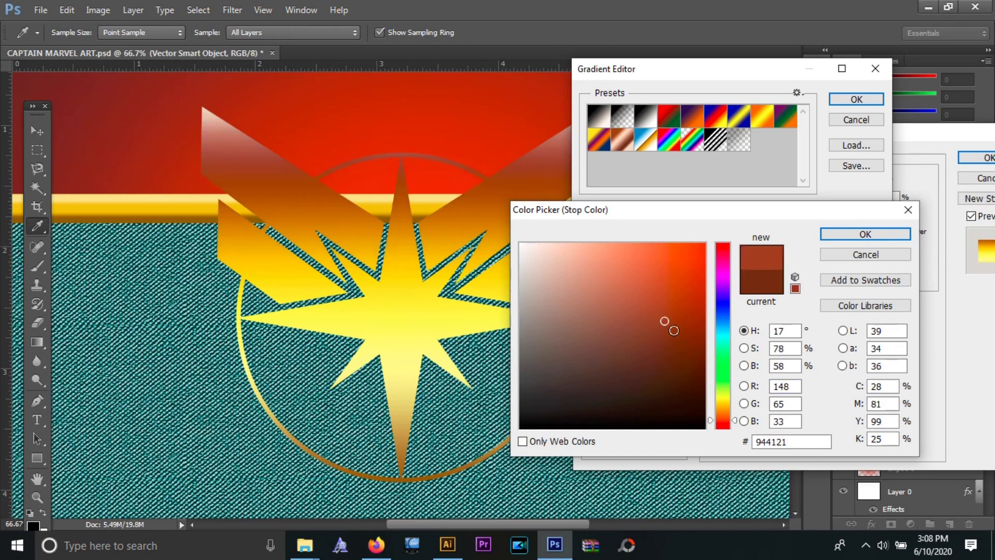
pyautogui.moveTo(723, 421); pyautogui.dragTo(723, 407)
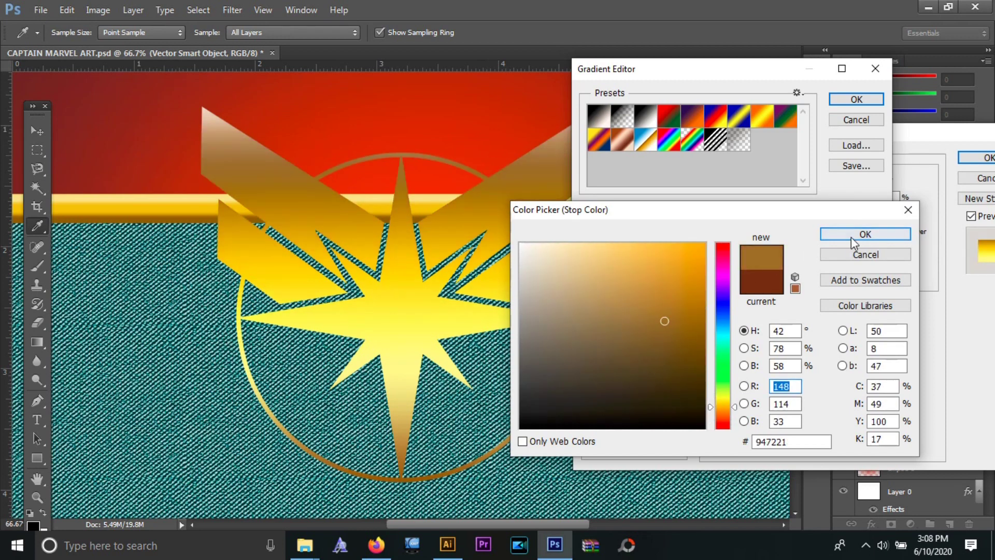
pyautogui.click(851, 236)
# Set the rightmost stop to a bright pale yellow and accept the gold gradient
pyautogui.doubleClick(873, 320)
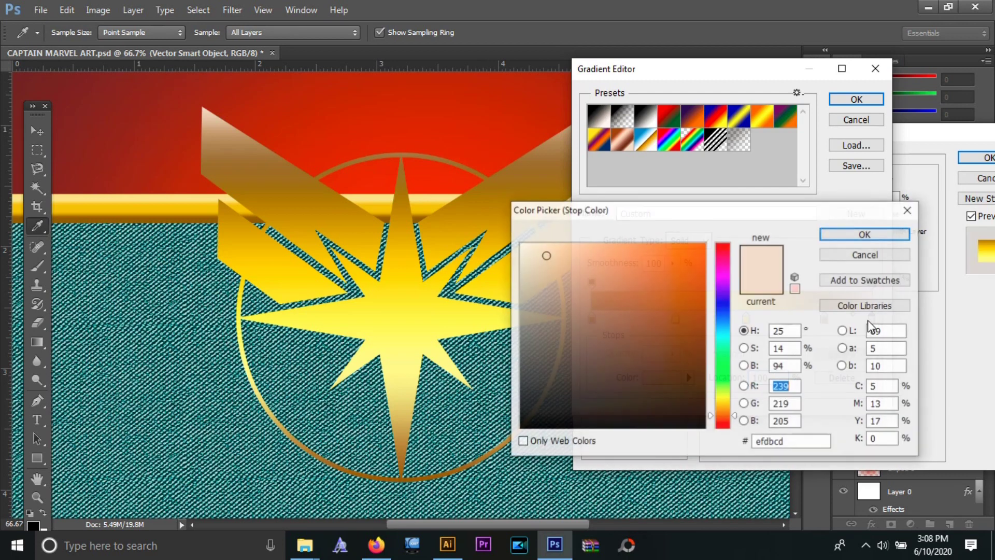
pyautogui.moveTo(723, 415); pyautogui.dragTo(723, 397)
pyautogui.click(603, 244)
pyautogui.click(849, 234)
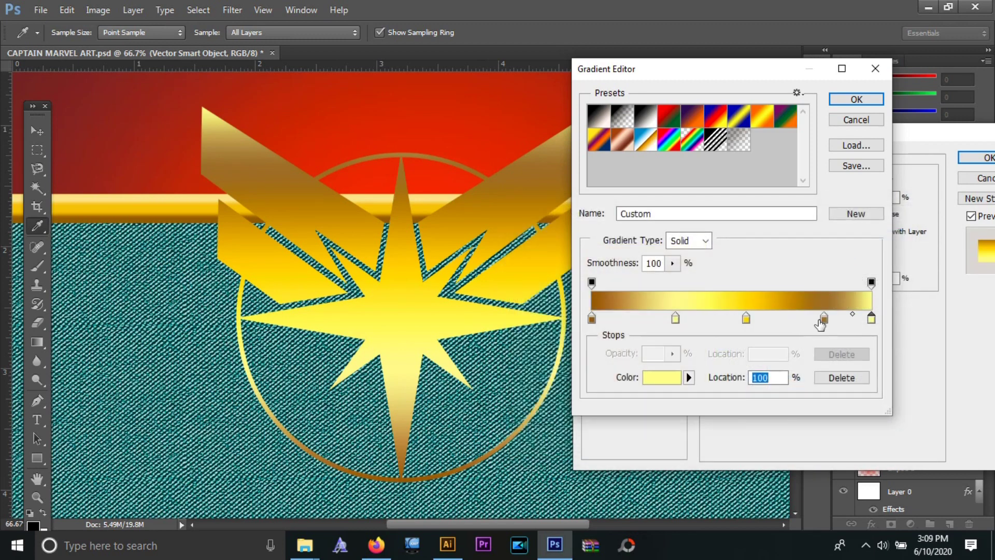
pyautogui.click(856, 99)
# Set the Gradient Overlay angle to 32°
pyautogui.click(818, 255)
pyautogui.write('32')
pyautogui.press('Return')
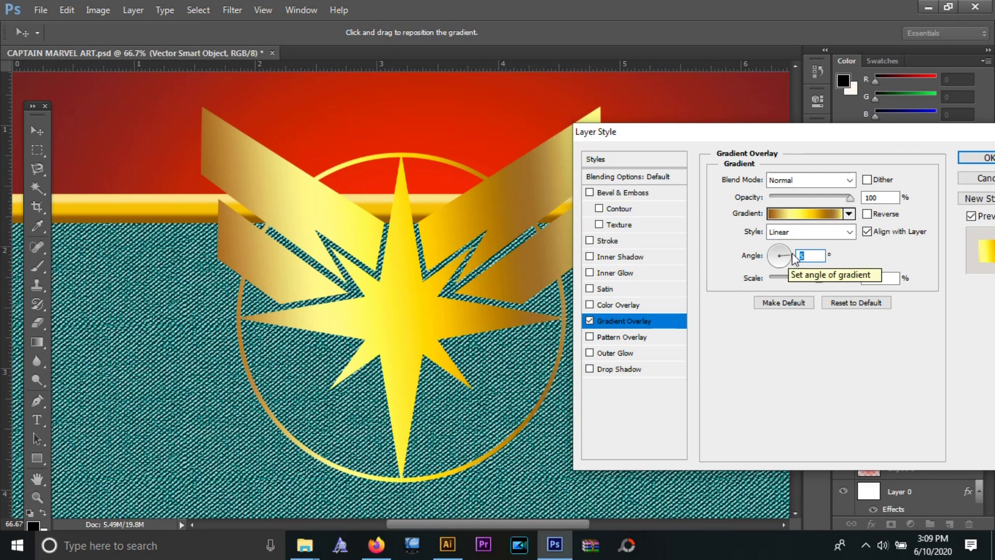
pyautogui.click(605, 192)
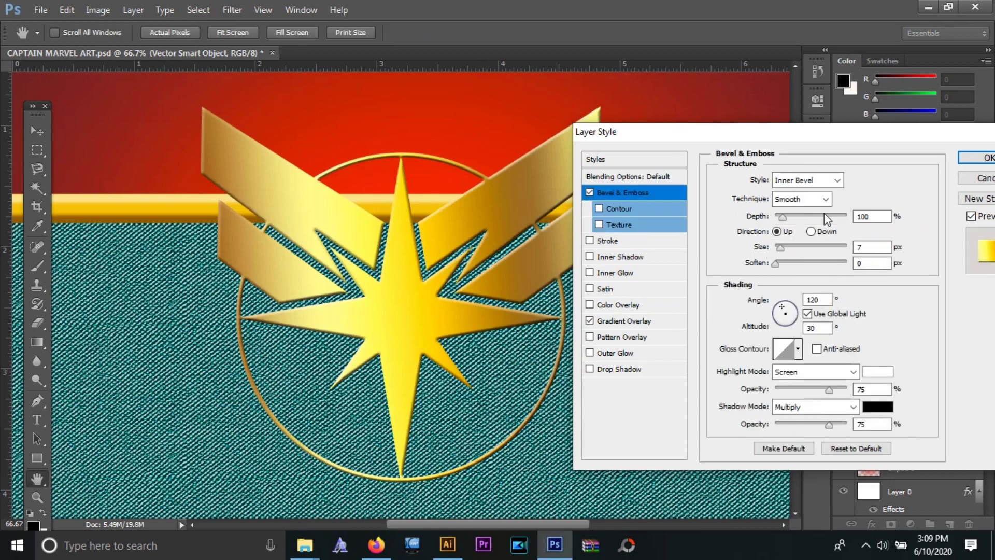
# Set the bevel to Depth 613%, dark red shadow, Soften 4 px, Highlight Opacity 96%
pyautogui.moveTo(787, 222); pyautogui.dragTo(821, 216)
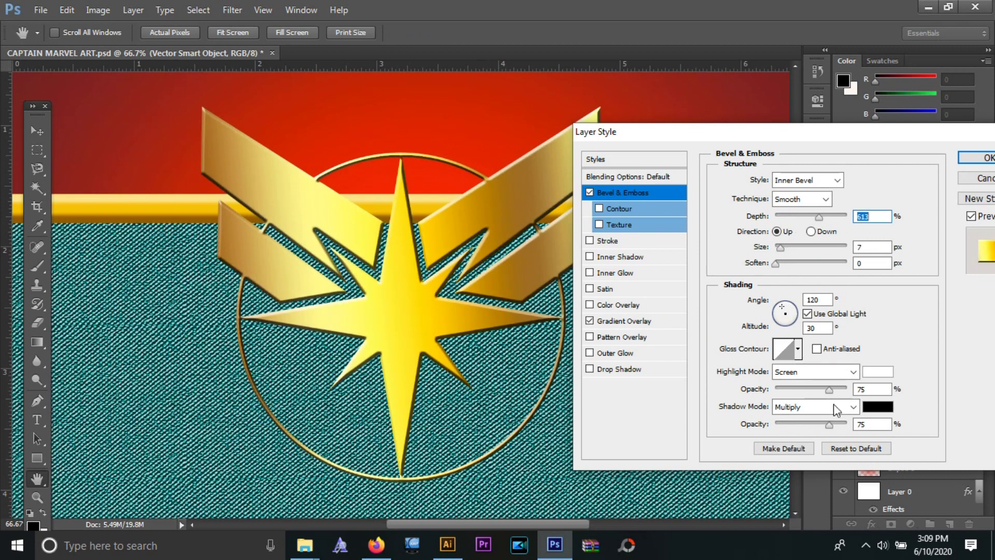
pyautogui.click(878, 406)
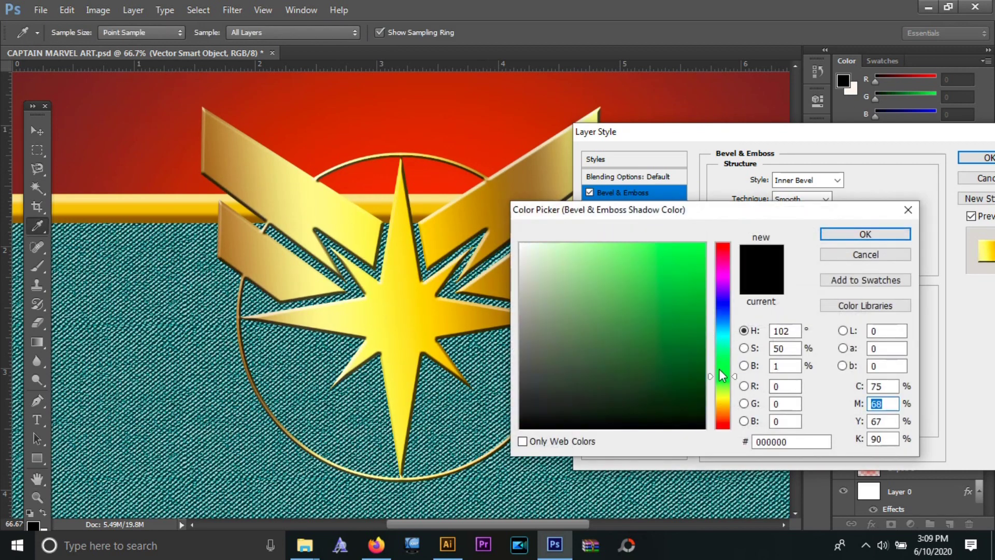
pyautogui.moveTo(718, 336); pyautogui.dragTo(721, 428)
pyautogui.moveTo(686, 349); pyautogui.dragTo(695, 382)
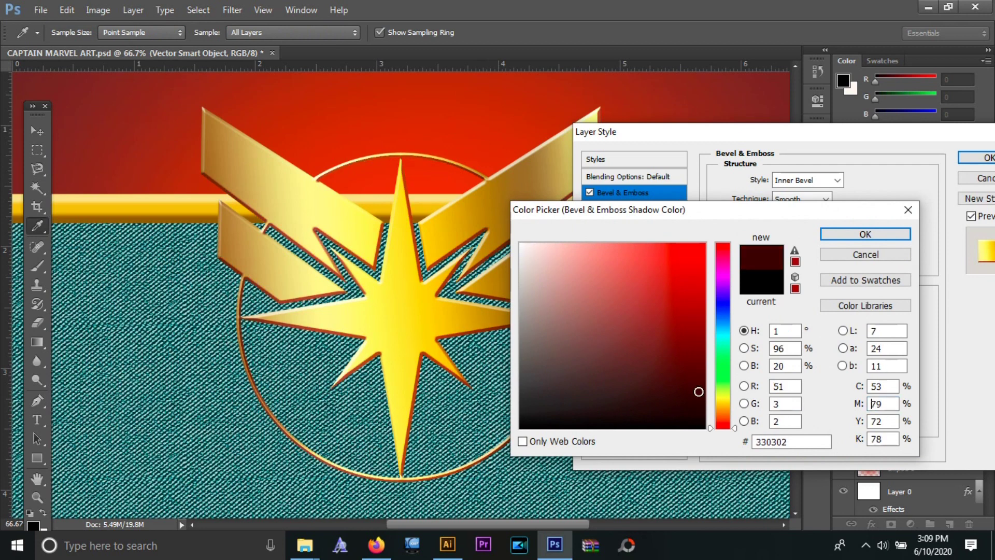
pyautogui.click(850, 233)
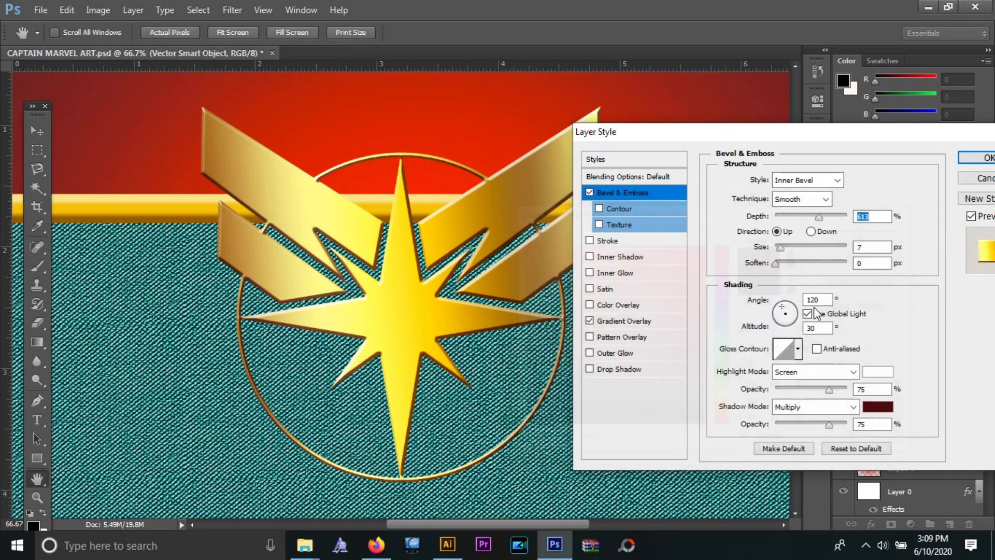
pyautogui.click(778, 263)
pyautogui.moveTo(779, 263); pyautogui.dragTo(808, 264)
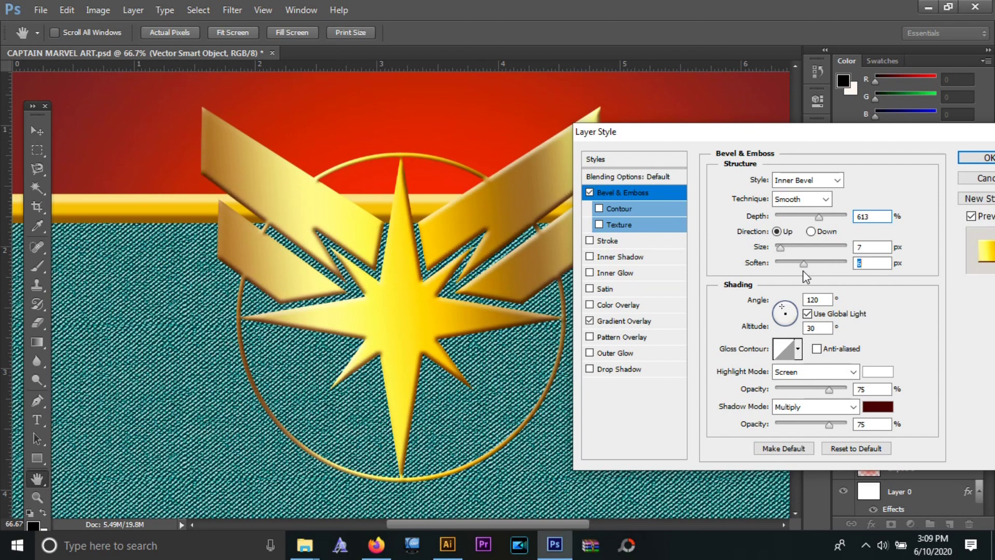
pyautogui.moveTo(797, 273); pyautogui.dragTo(792, 273)
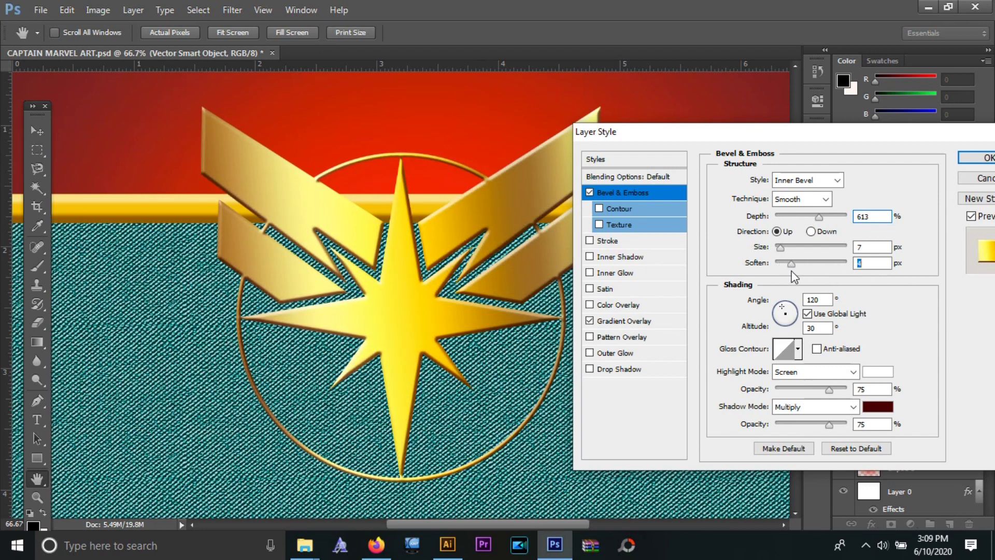
pyautogui.moveTo(829, 389); pyautogui.dragTo(846, 390)
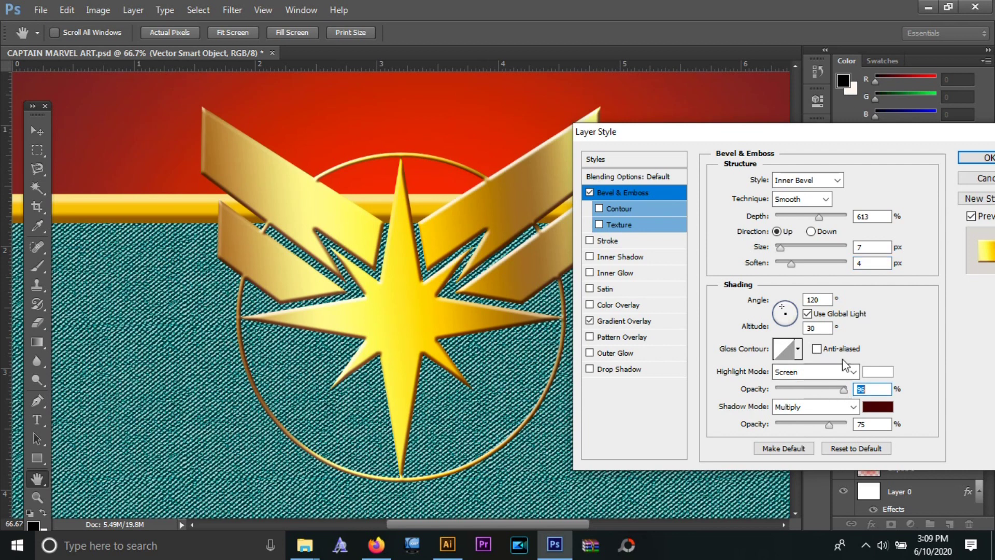
pyautogui.click(647, 230)
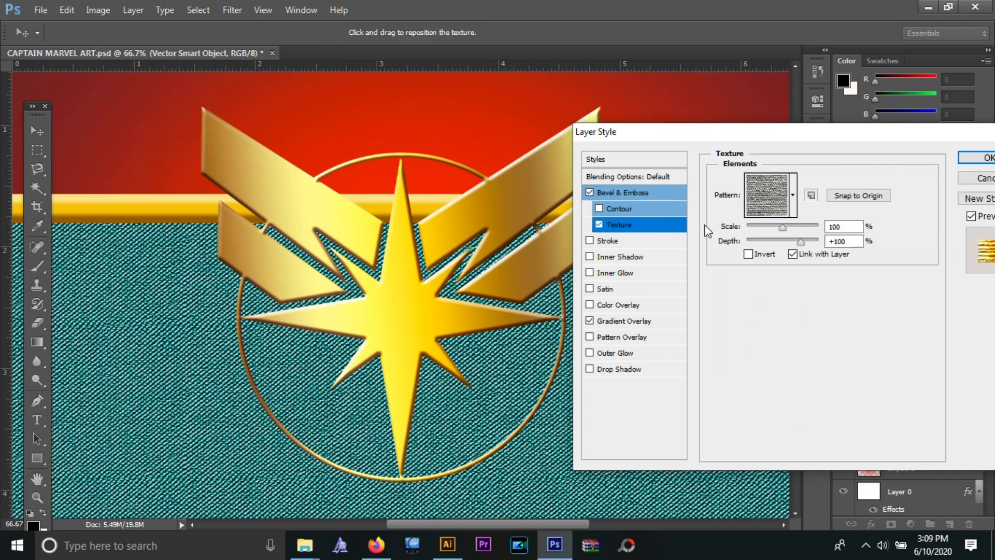
# Try Italian Canvas, Yankee Canvas and Primed Linen textures, adjusting texture scale and depth
pyautogui.click(793, 195)
pyautogui.scroll(2, 793, 252)
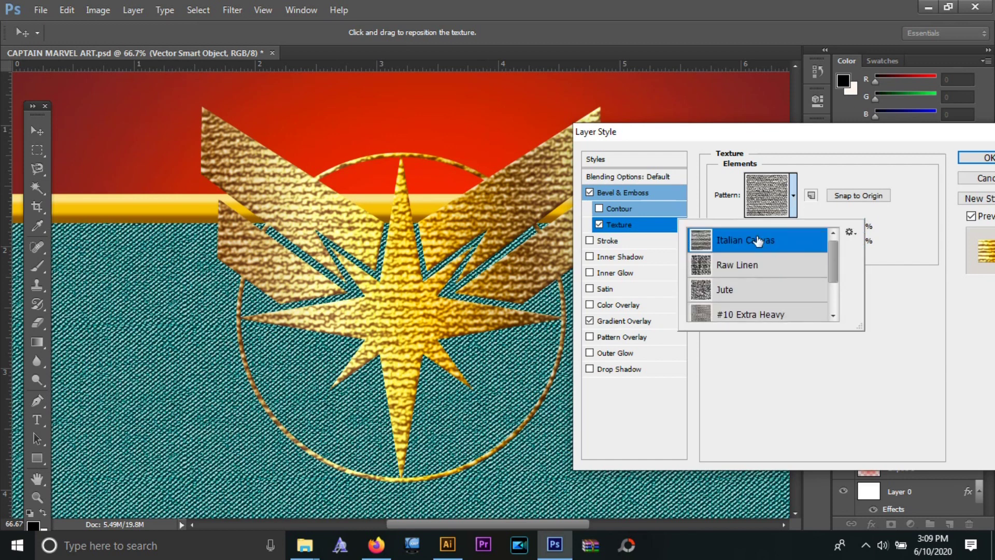
pyautogui.click(943, 213)
pyautogui.moveTo(781, 228); pyautogui.dragTo(746, 233)
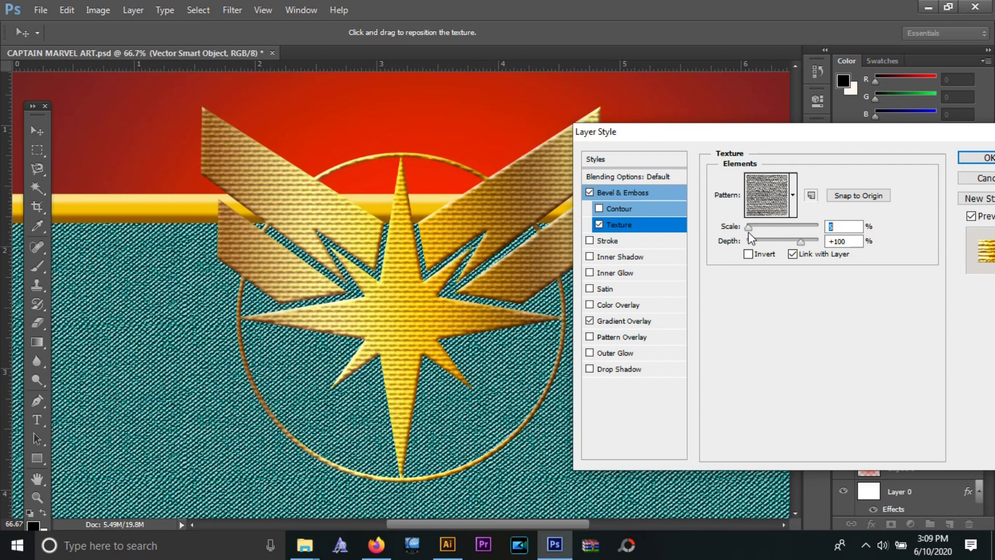
pyautogui.moveTo(799, 243)
pyautogui.mouseDown()
pyautogui.moveTo(757, 242)
pyautogui.moveTo(757, 227)
pyautogui.mouseUp()
pyautogui.click(793, 195)
pyautogui.scroll(-1, 725, 306)
pyautogui.scroll(-1, 785, 305)
pyautogui.click(784, 294)
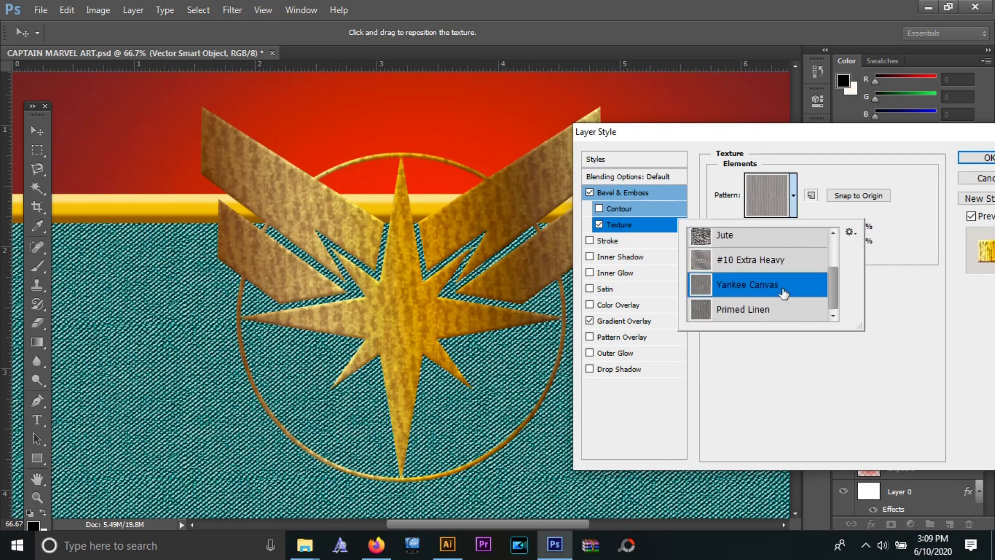
pyautogui.click(778, 310)
pyautogui.scroll(1, 778, 306)
# Load the Rock Patterns set and choose the Textured Tile pattern
pyautogui.click(850, 231)
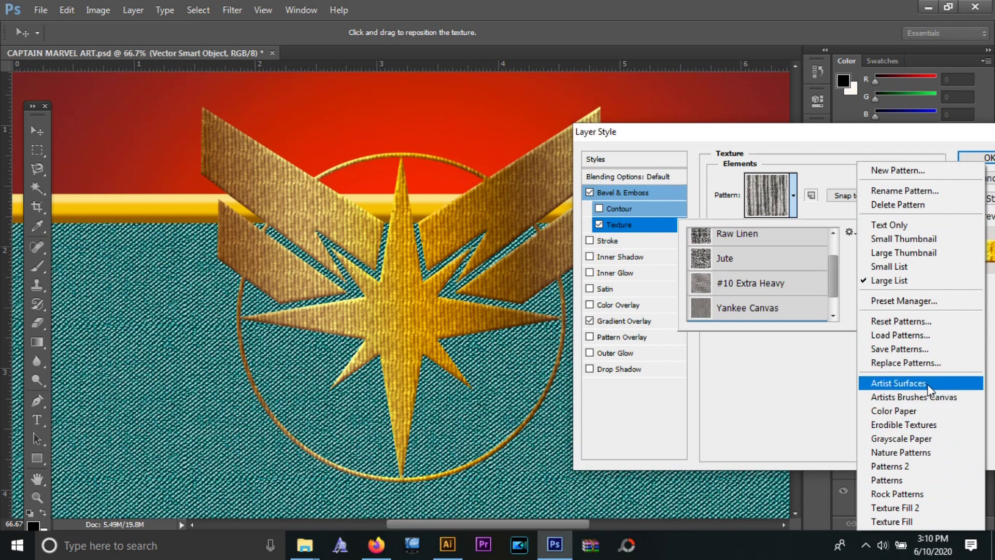
pyautogui.click(910, 495)
pyautogui.click(439, 215)
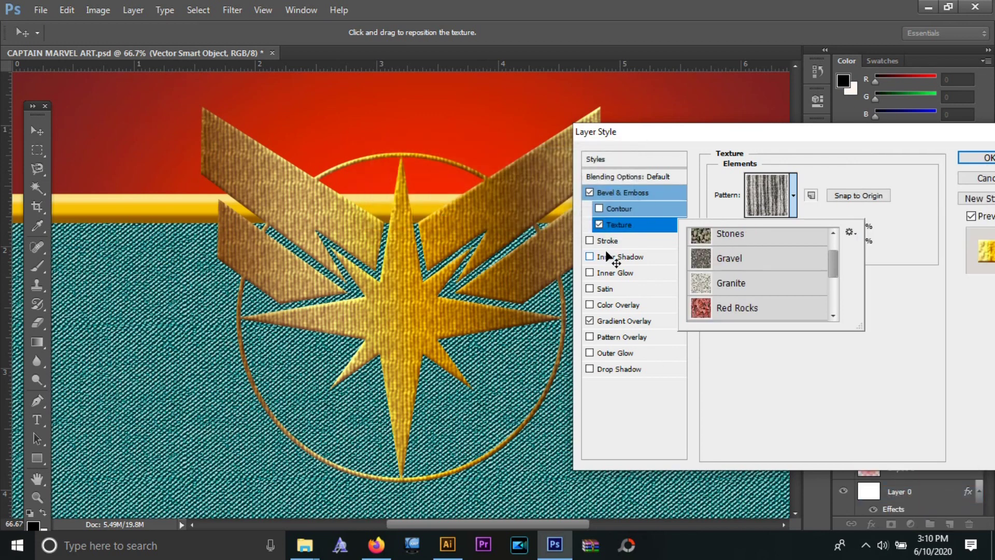
pyautogui.click(764, 282)
pyautogui.scroll(-2, 746, 292)
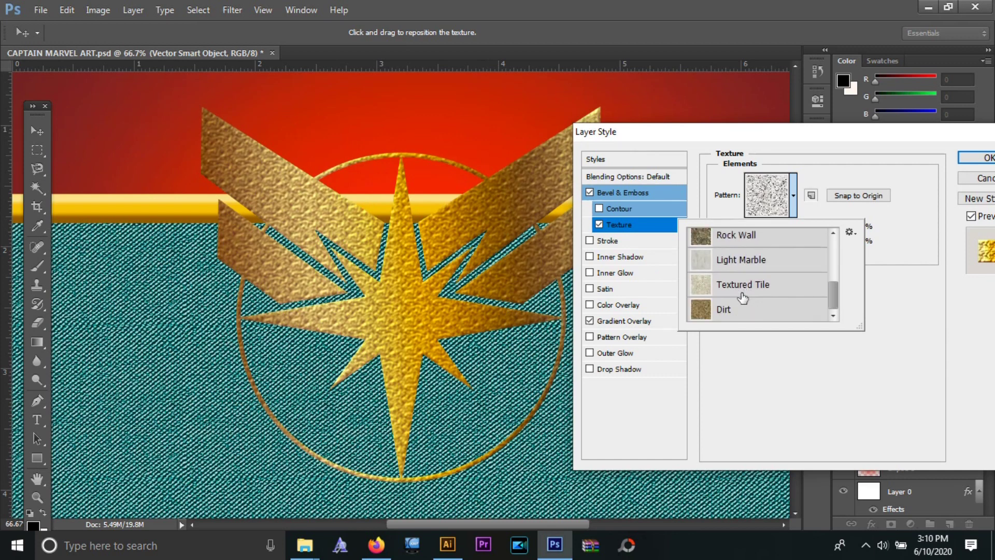
pyautogui.click(733, 317)
pyautogui.click(745, 298)
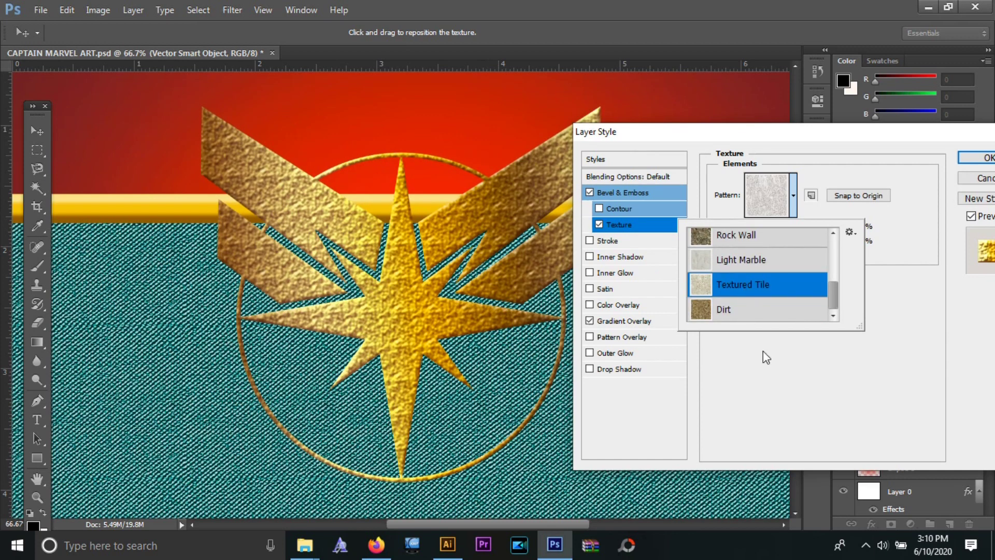
pyautogui.press('Return')
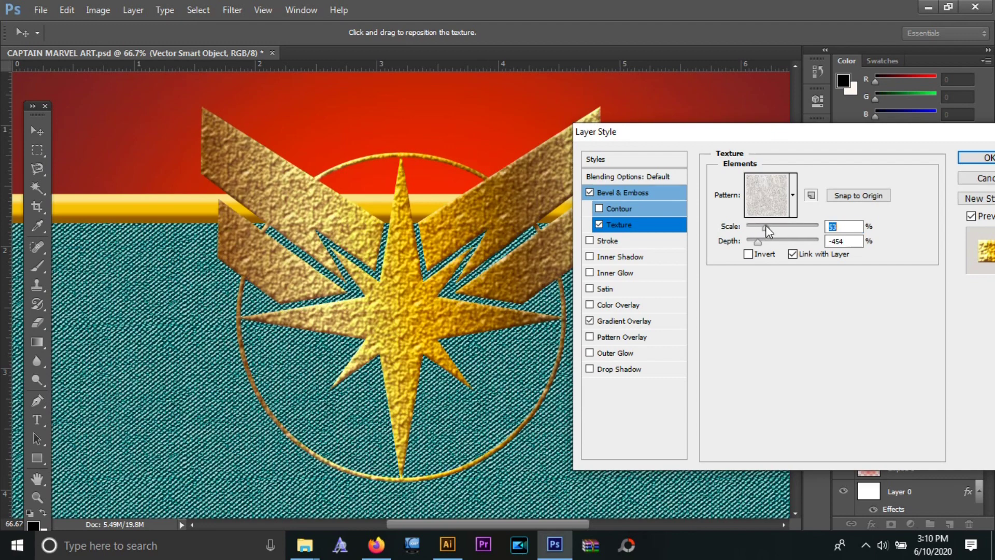
# Set texture Scale to 41% and Depth to -26%, remove bevel softening, and apply
pyautogui.moveTo(756, 228)
pyautogui.mouseDown()
pyautogui.moveTo(743, 229)
pyautogui.moveTo(770, 241)
pyautogui.moveTo(770, 229)
pyautogui.moveTo(783, 228)
pyautogui.mouseUp()
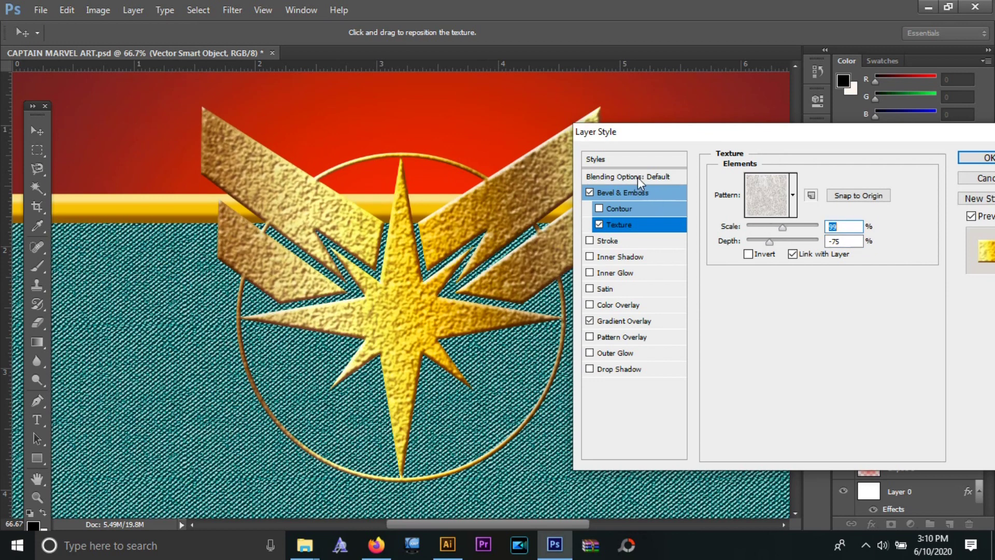
pyautogui.click(638, 191)
pyautogui.click(785, 263)
pyautogui.moveTo(785, 265); pyautogui.dragTo(773, 269)
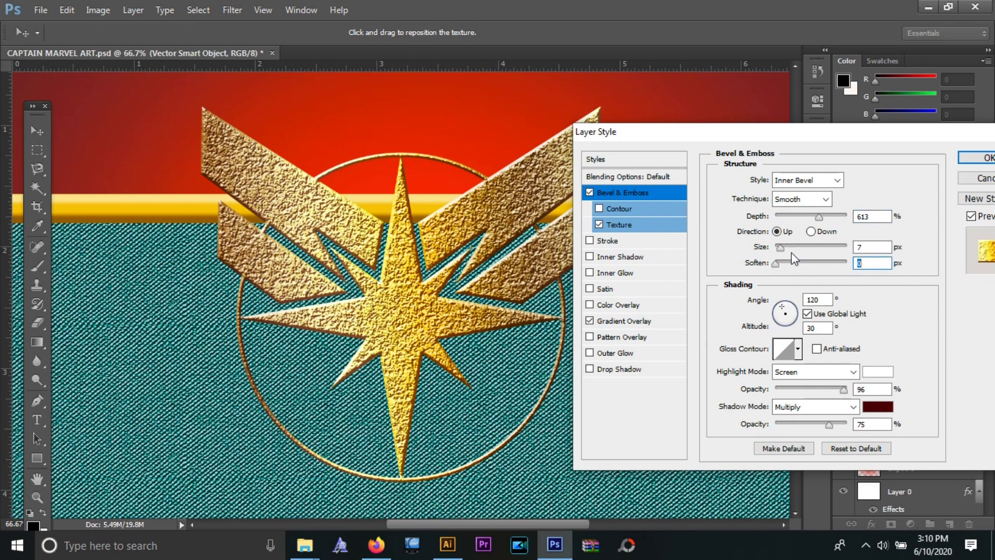
pyautogui.click(661, 226)
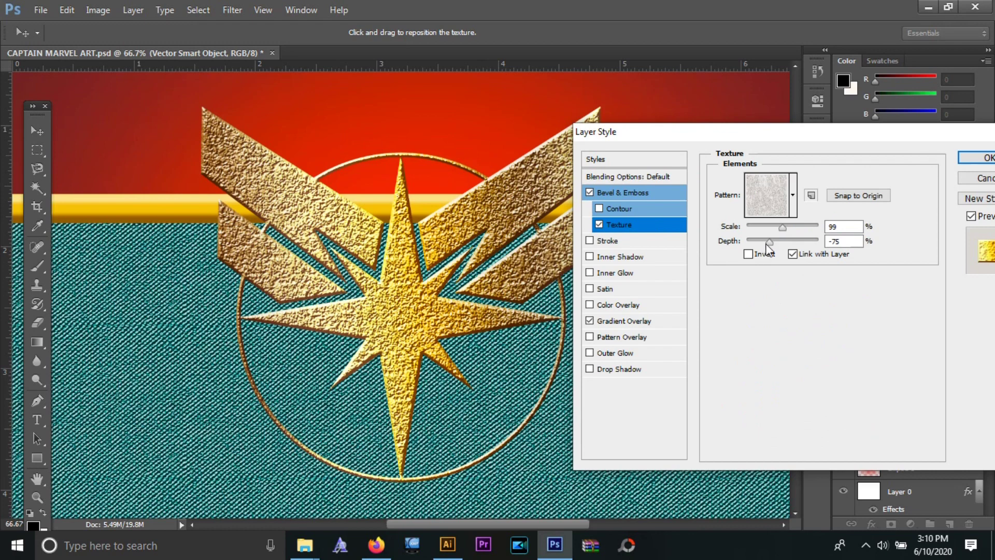
pyautogui.moveTo(768, 242); pyautogui.dragTo(777, 243)
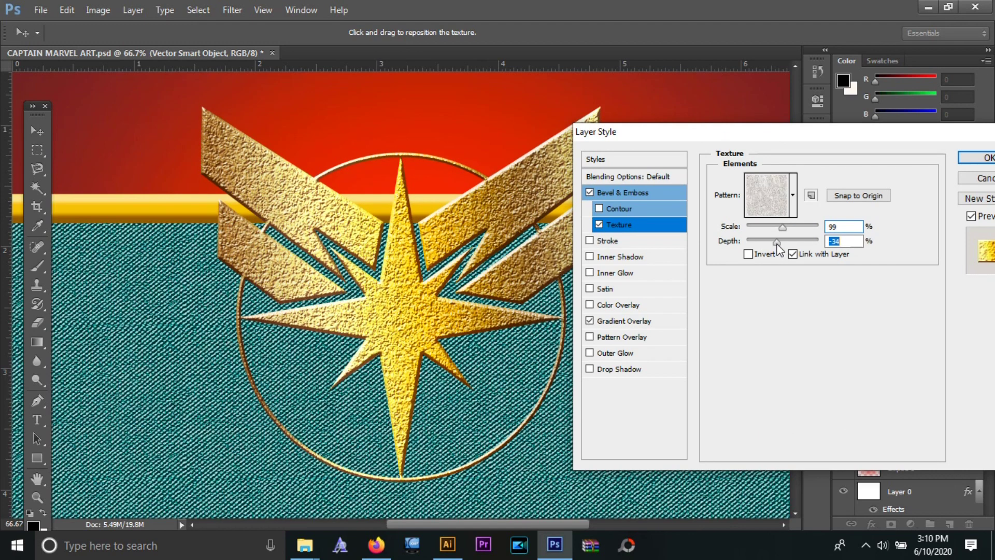
pyautogui.moveTo(777, 242)
pyautogui.mouseDown()
pyautogui.moveTo(783, 229)
pyautogui.moveTo(761, 228)
pyautogui.mouseUp()
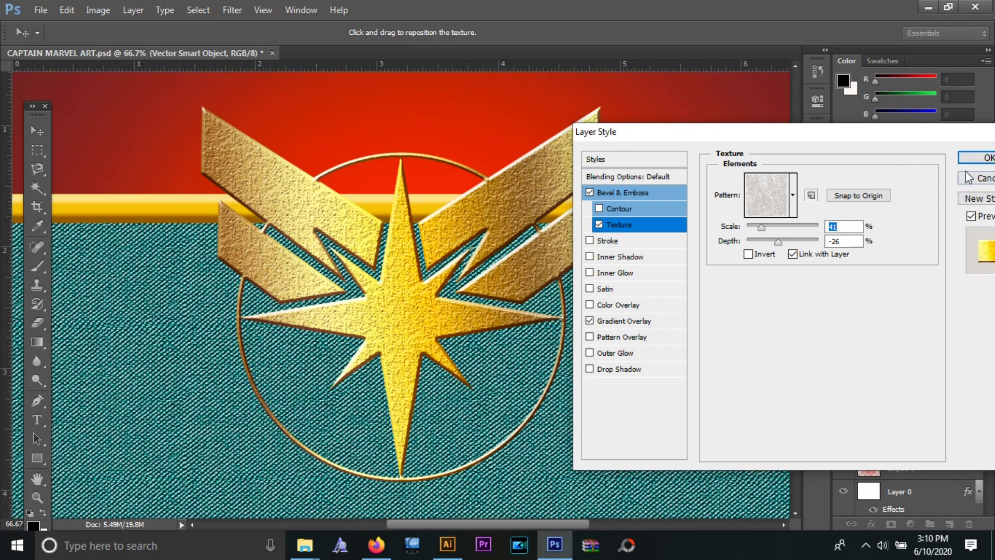
pyautogui.click(968, 158)
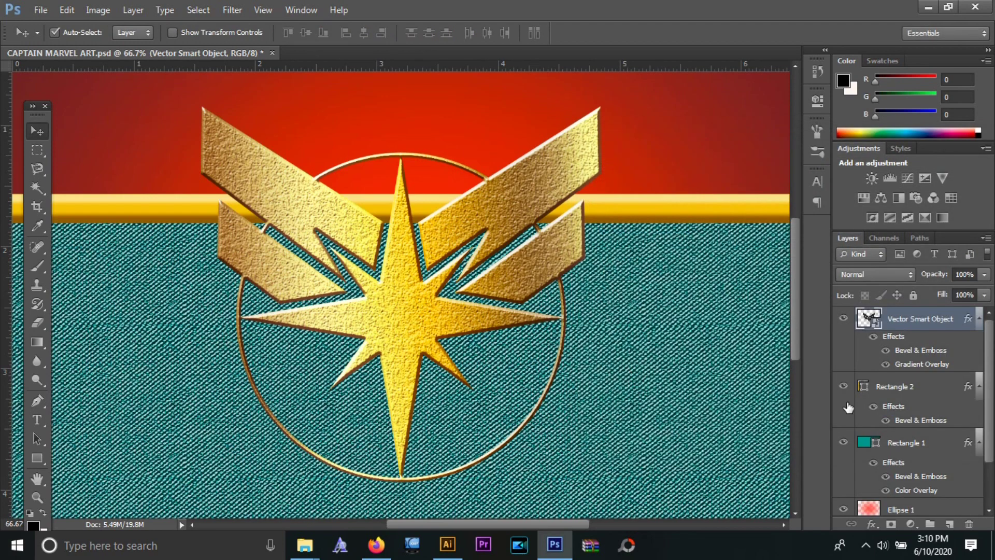
# Recolour the Rectangle 1 band's fill to a new teal
pyautogui.click(946, 441)
pyautogui.doubleClick(882, 444)
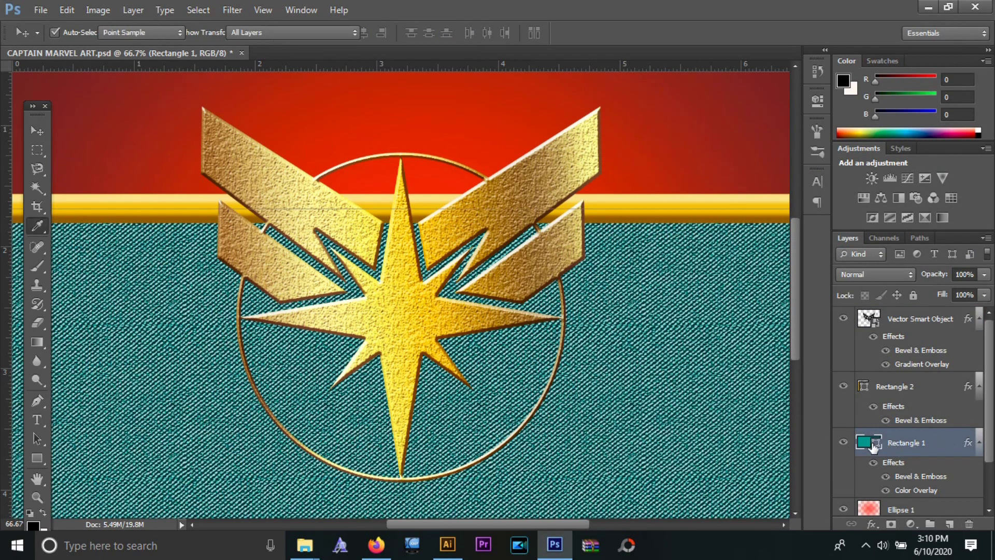
pyautogui.click(657, 364)
pyautogui.click(669, 355)
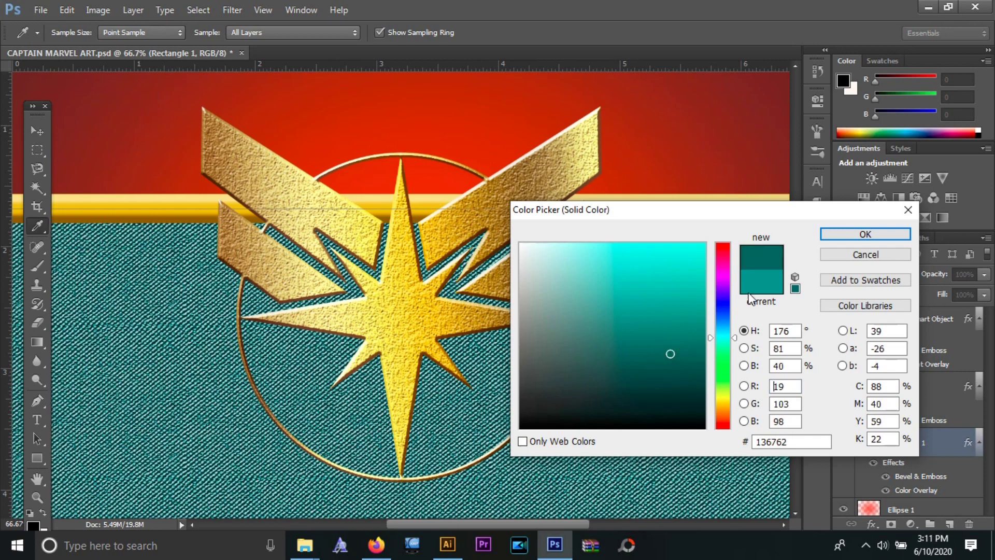
pyautogui.click(833, 230)
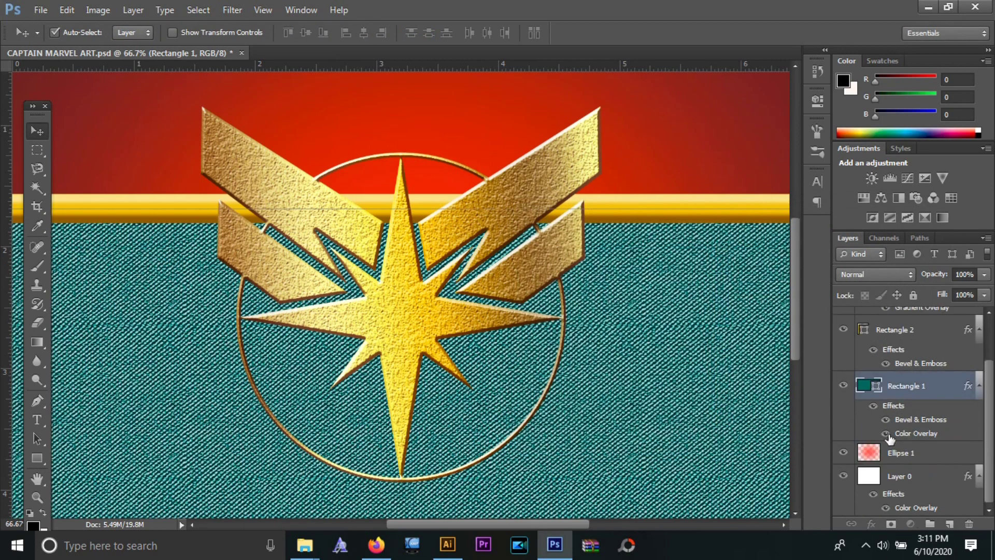
# Hide the band's old overlay and apply a desaturated grey-teal Color Overlay, brightness 29
pyautogui.click(887, 434)
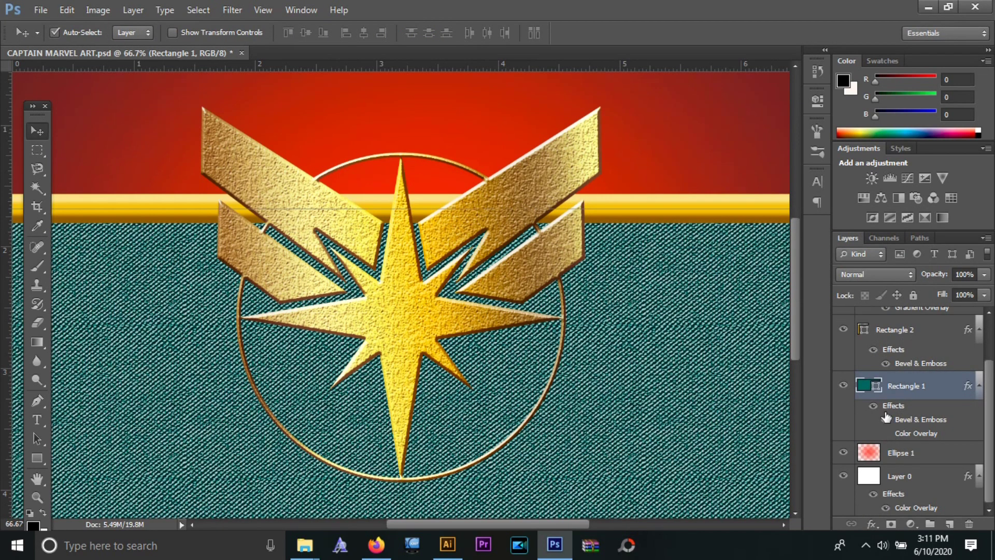
pyautogui.doubleClick(933, 386)
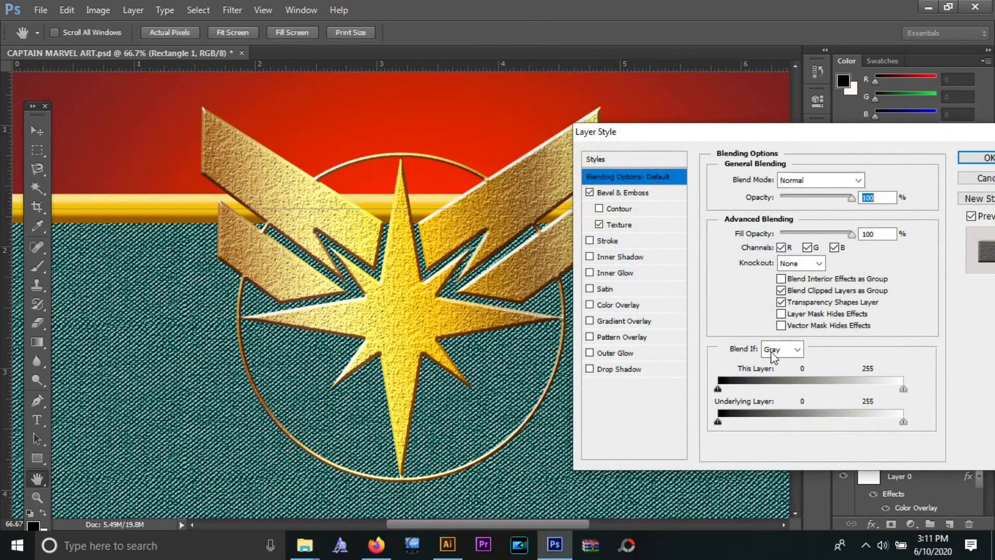
pyautogui.click(618, 305)
pyautogui.click(871, 180)
pyautogui.write('29')
pyautogui.press('Tab')
pyautogui.moveTo(677, 367)
pyautogui.mouseDown()
pyautogui.moveTo(592, 367)
pyautogui.moveTo(588, 346)
pyautogui.mouseUp()
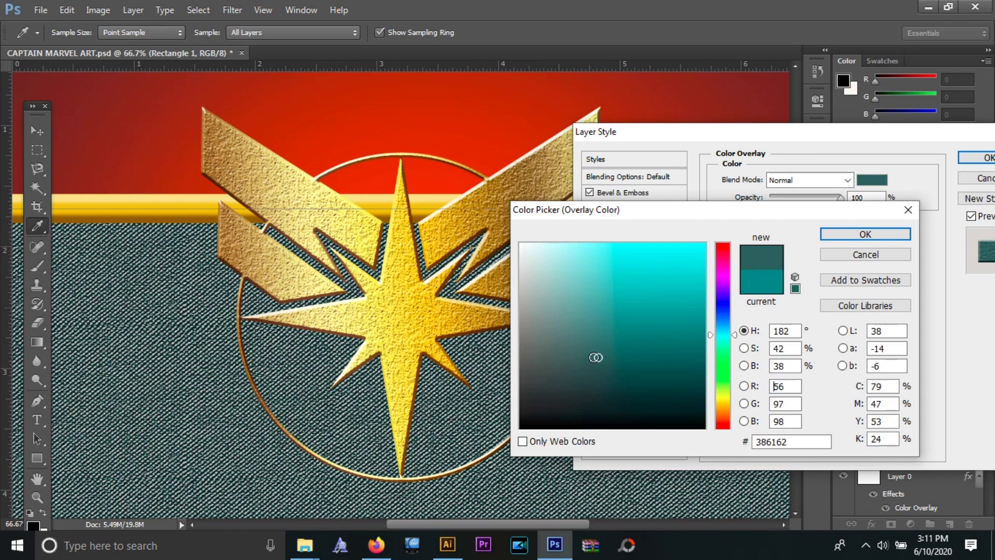
pyautogui.click(836, 235)
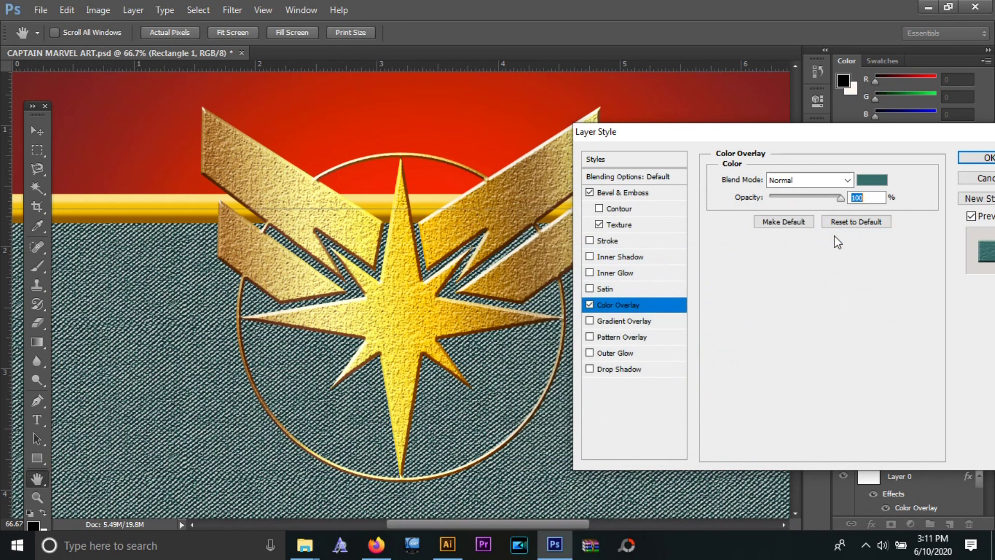
pyautogui.click(974, 158)
pyautogui.scroll(-2, 586, 410)
pyautogui.scroll(-4, 586, 410)
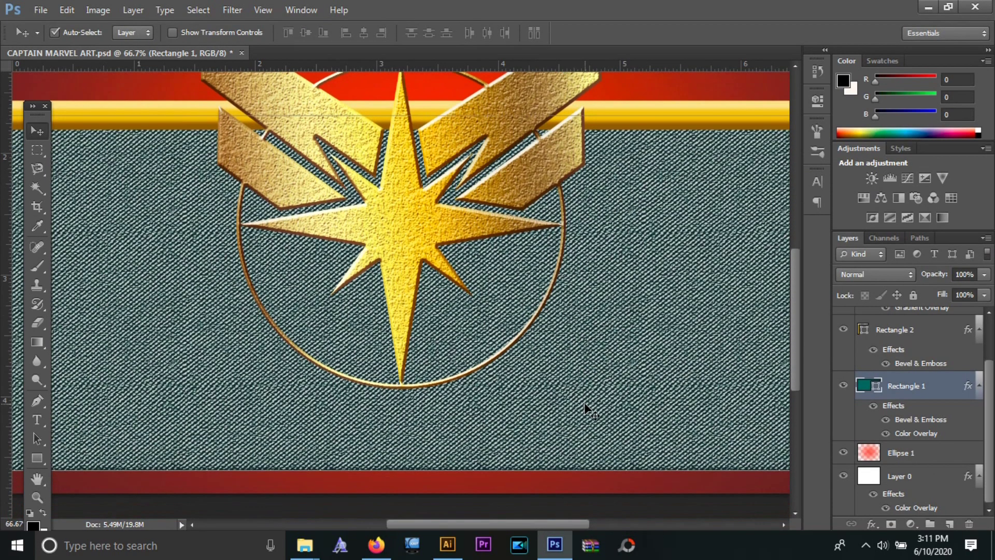
pyautogui.scroll(3, 586, 406)
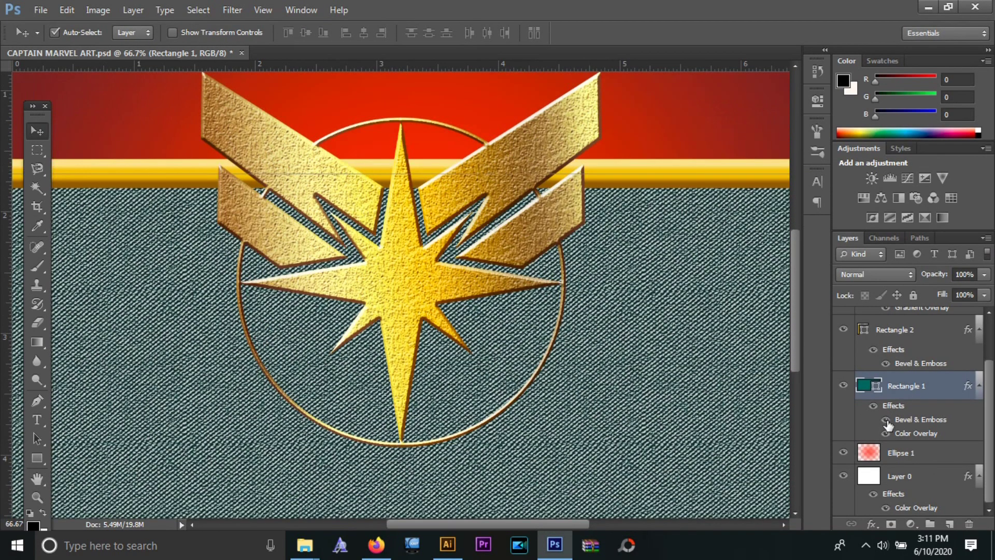
# Hide the band's grey overlay and change its fill to the brighter teal 2fb3ab
pyautogui.click(887, 434)
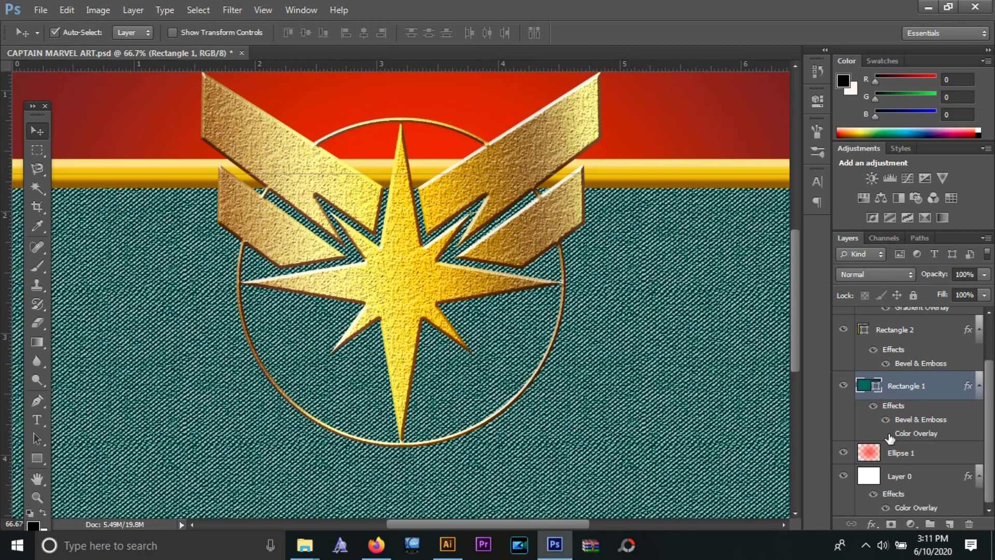
pyautogui.doubleClick(875, 386)
pyautogui.moveTo(667, 351); pyautogui.dragTo(713, 313)
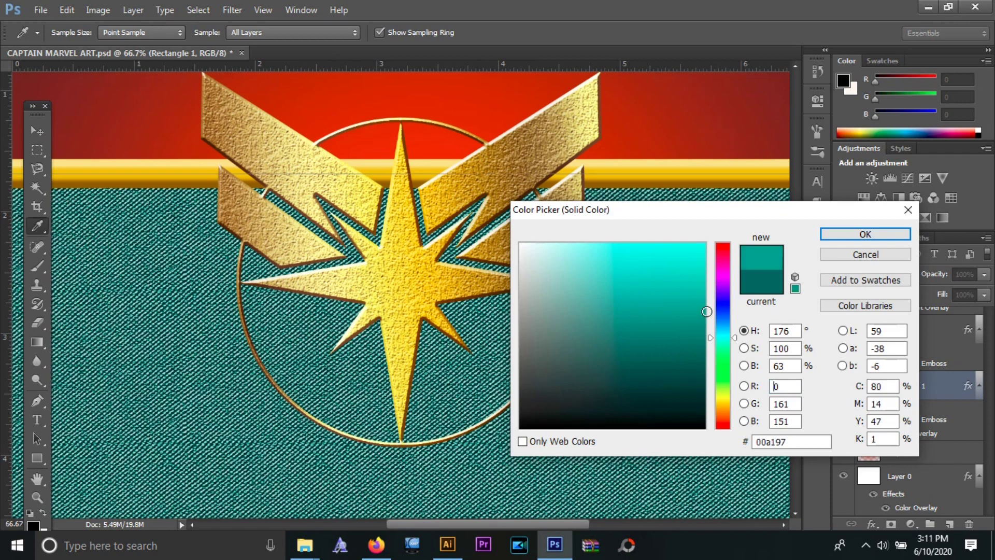
pyautogui.moveTo(715, 314); pyautogui.dragTo(716, 303)
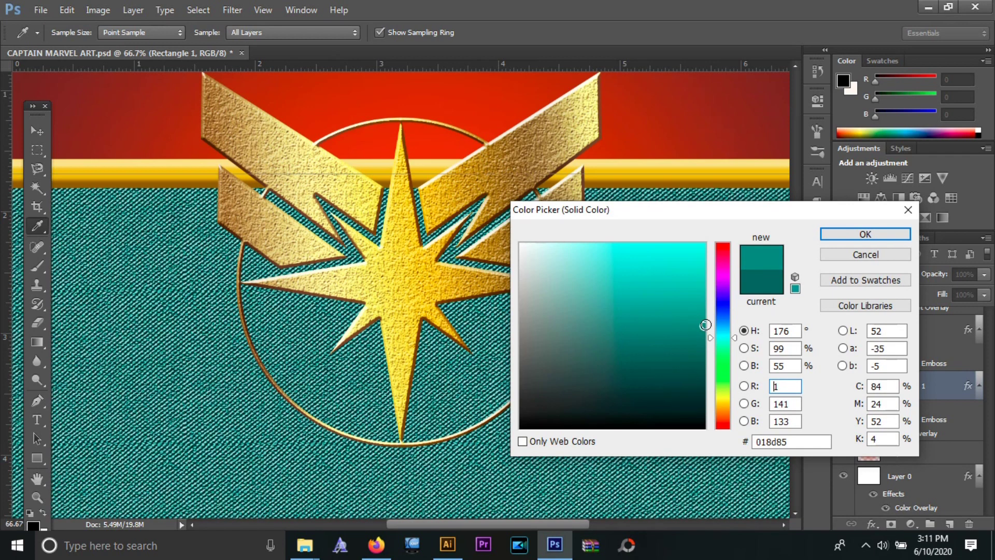
pyautogui.click(705, 301)
pyautogui.moveTo(705, 302); pyautogui.dragTo(662, 305)
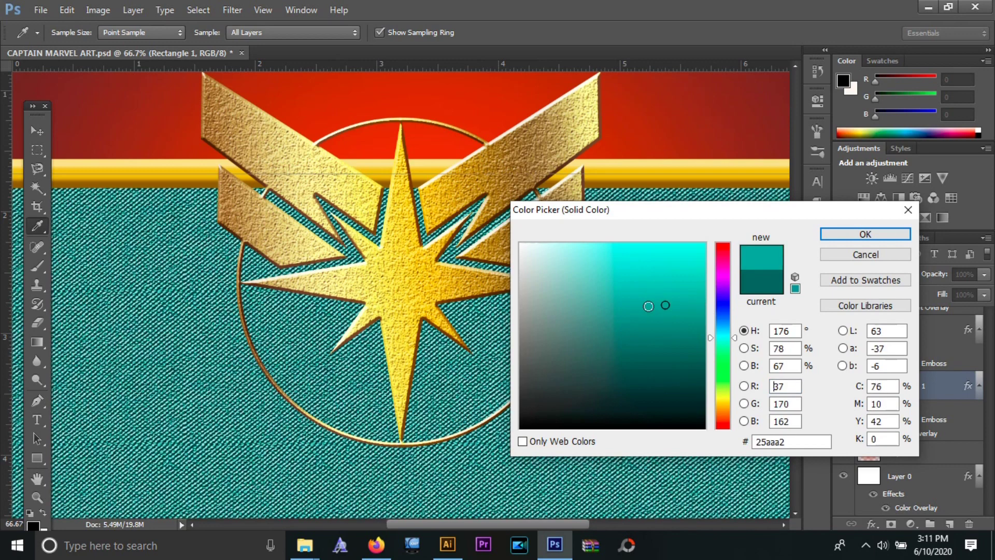
pyautogui.click(656, 298)
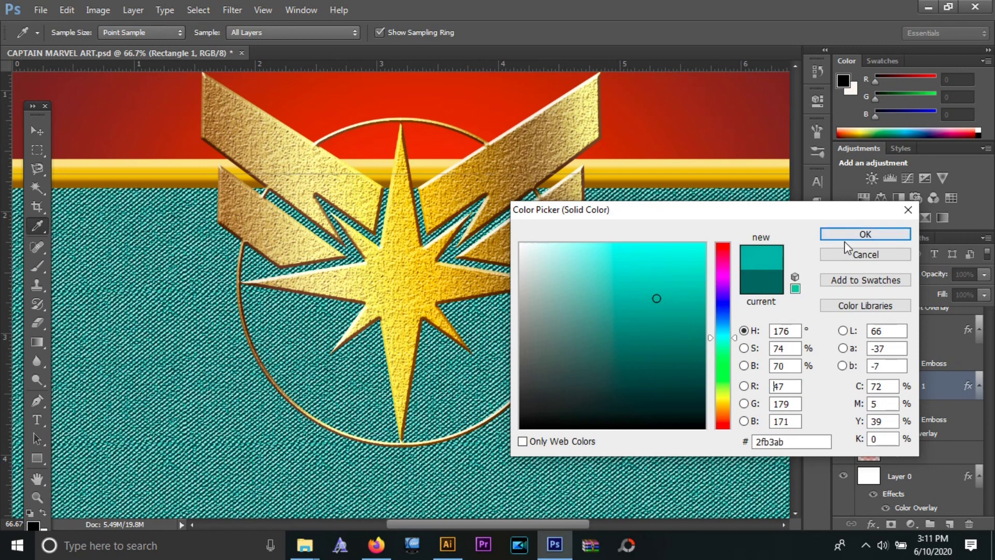
pyautogui.click(839, 234)
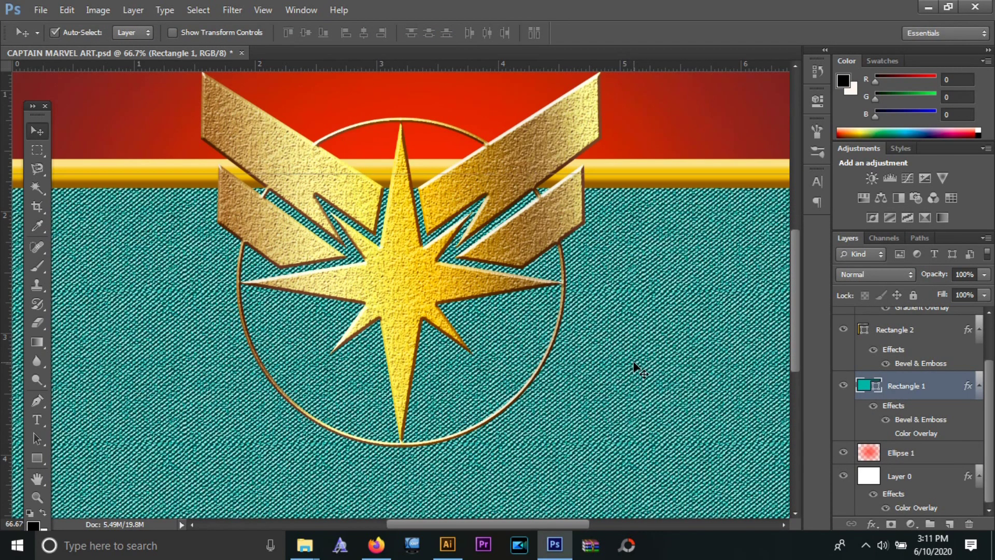
pyautogui.click(407, 317)
# Add an emblem Drop Shadow: Angle 90°, Distance 137 px, Spread 1%, Size 24 px
pyautogui.click(872, 524)
pyautogui.click(869, 518)
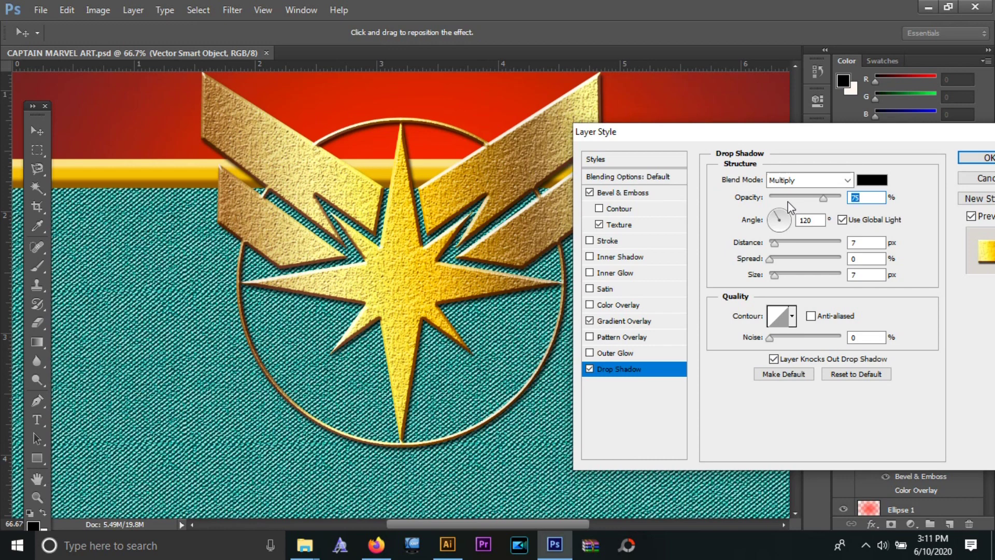
pyautogui.moveTo(781, 220); pyautogui.dragTo(803, 222)
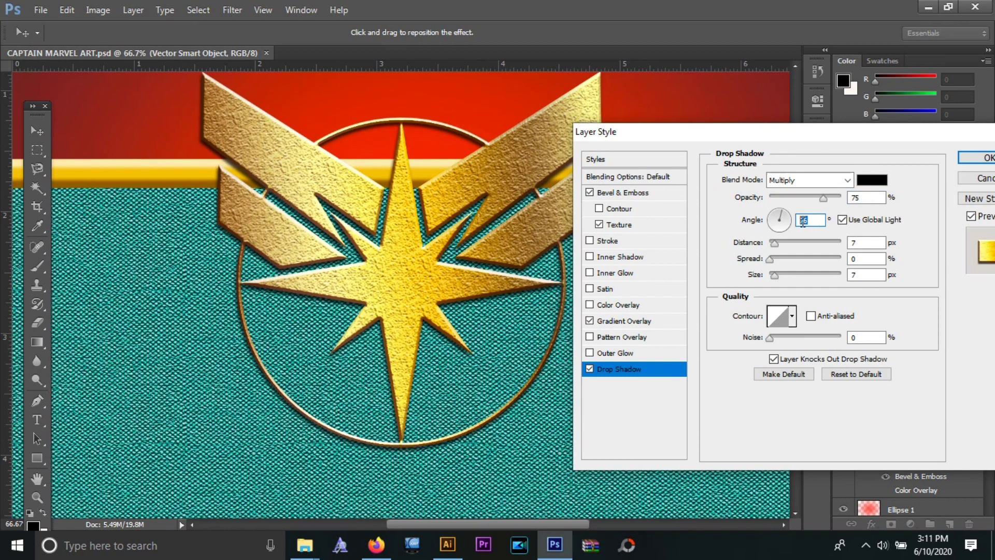
pyautogui.write('90')
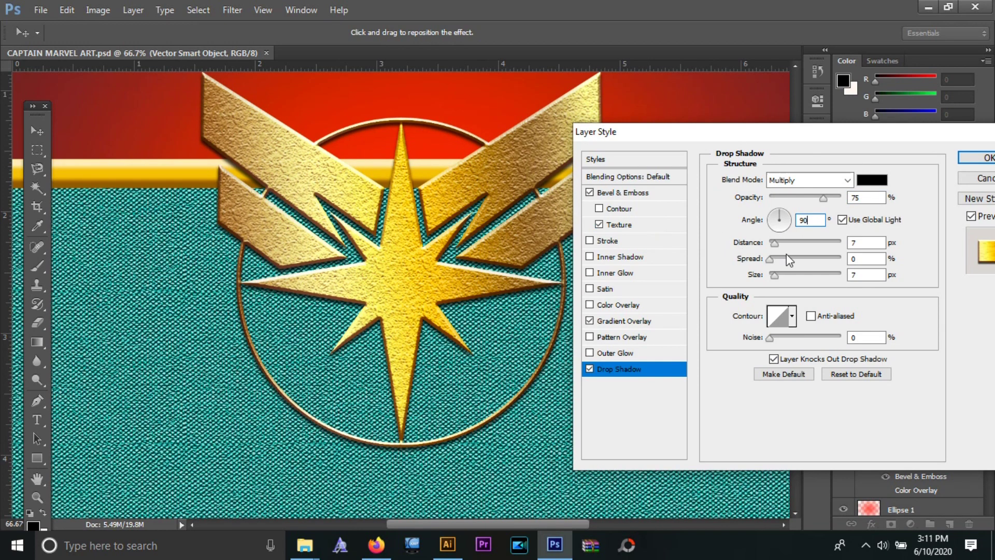
pyautogui.moveTo(774, 242); pyautogui.dragTo(823, 246)
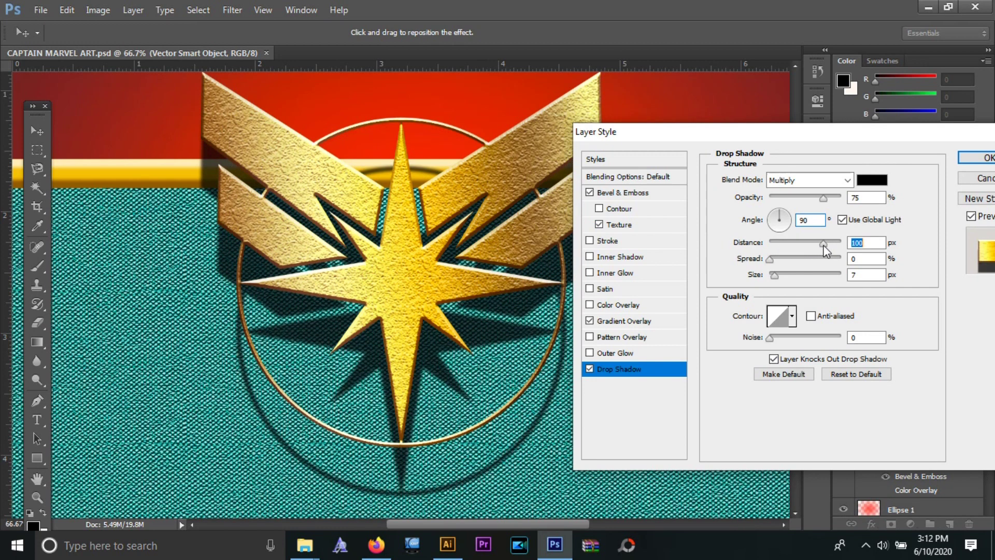
pyautogui.moveTo(776, 274); pyautogui.dragTo(781, 274)
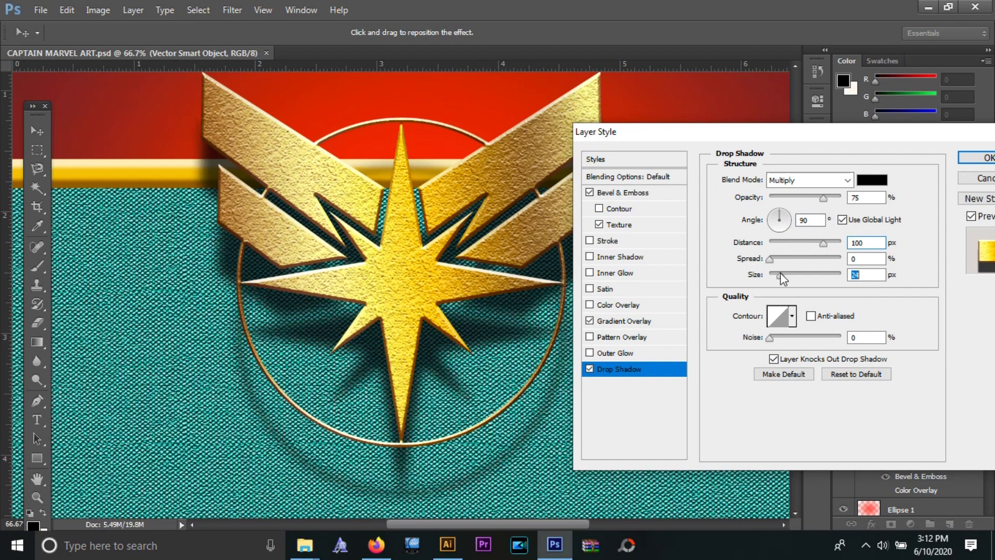
pyautogui.moveTo(781, 273); pyautogui.dragTo(826, 248)
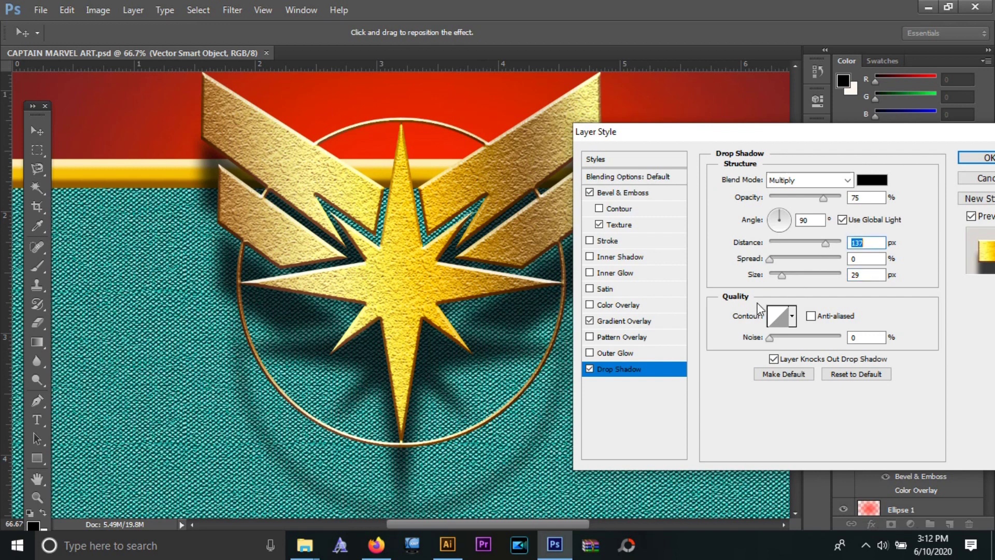
pyautogui.click(770, 260)
pyautogui.moveTo(785, 278); pyautogui.dragTo(781, 282)
pyautogui.click(973, 161)
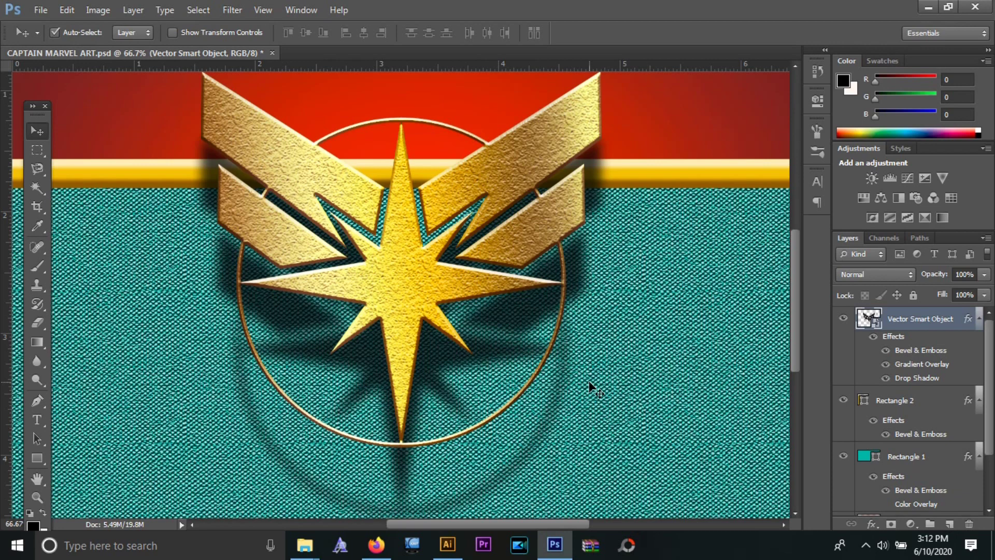
# Zoom out to see the entire poster with its shadowed gold emblem
pyautogui.hotkey('ctrl', '-')
pyautogui.hotkey('ctrl', '-')
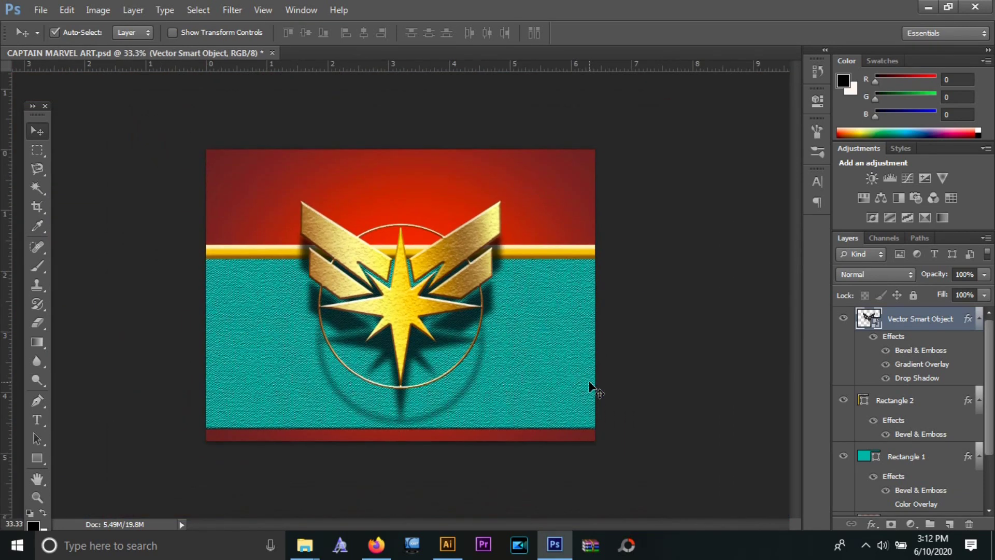